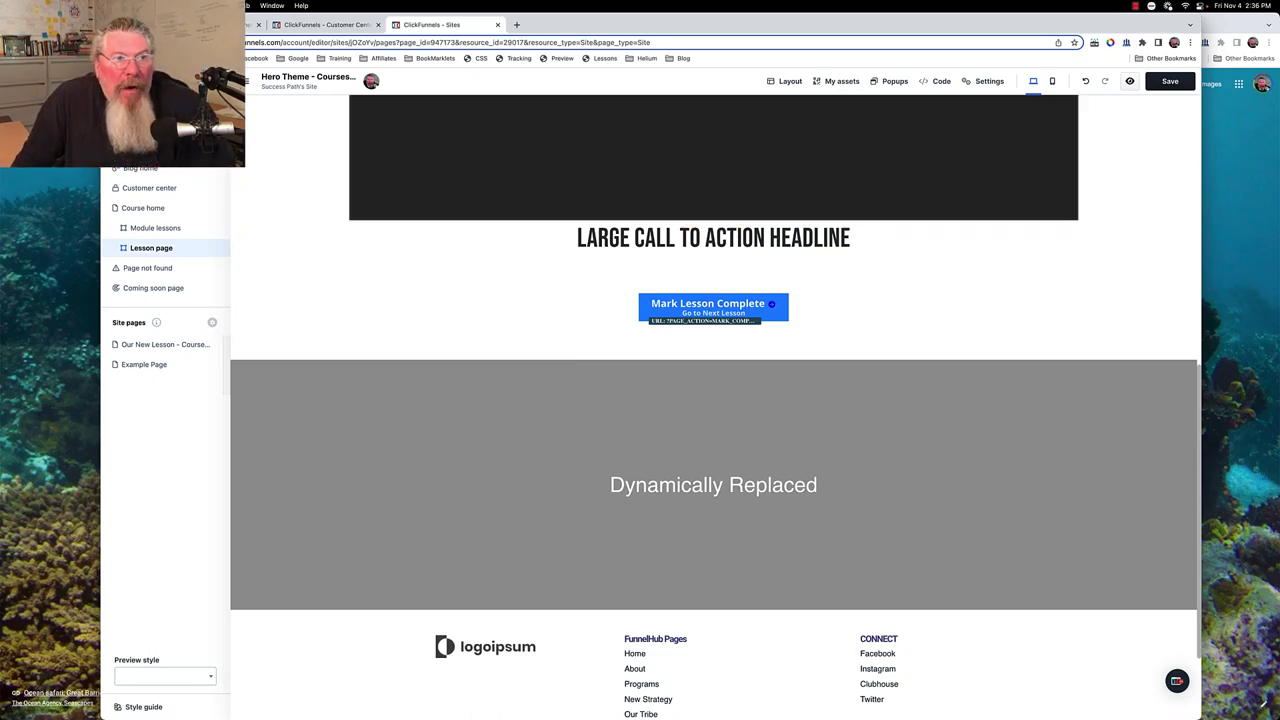
Leave the lesson page editor without saving and open the site's Courses section
click(118, 42)
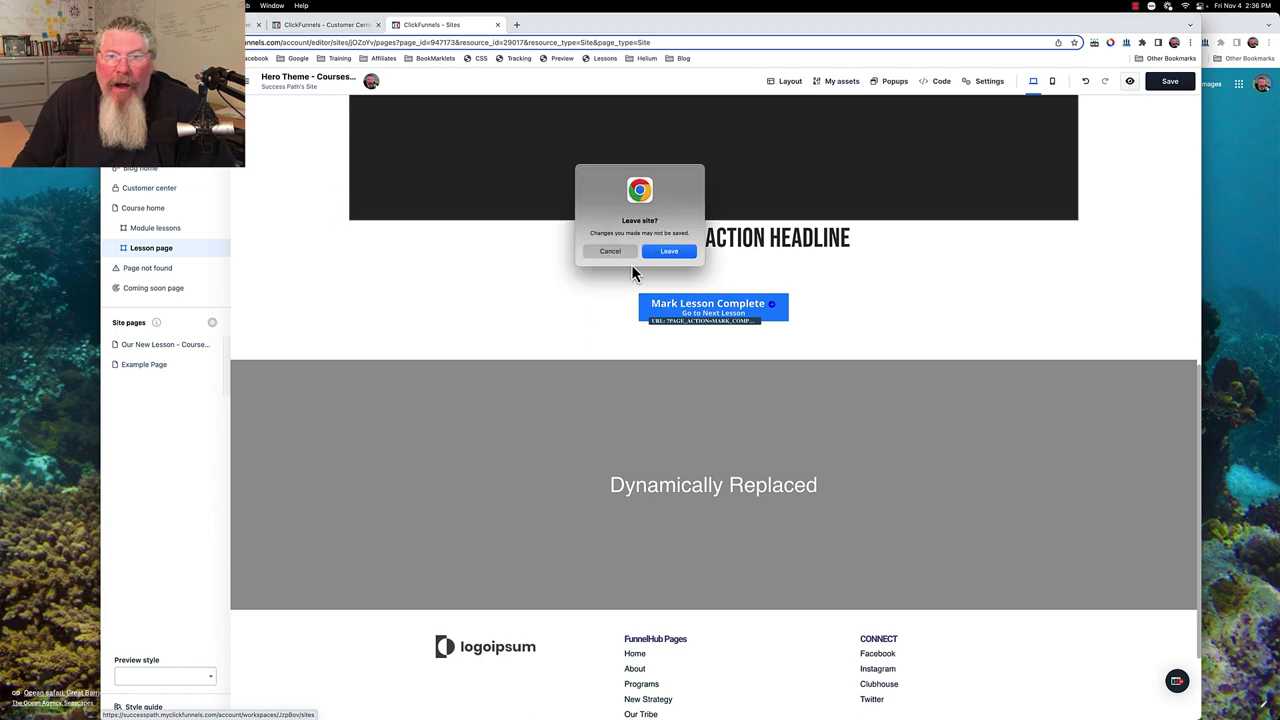
click(668, 251)
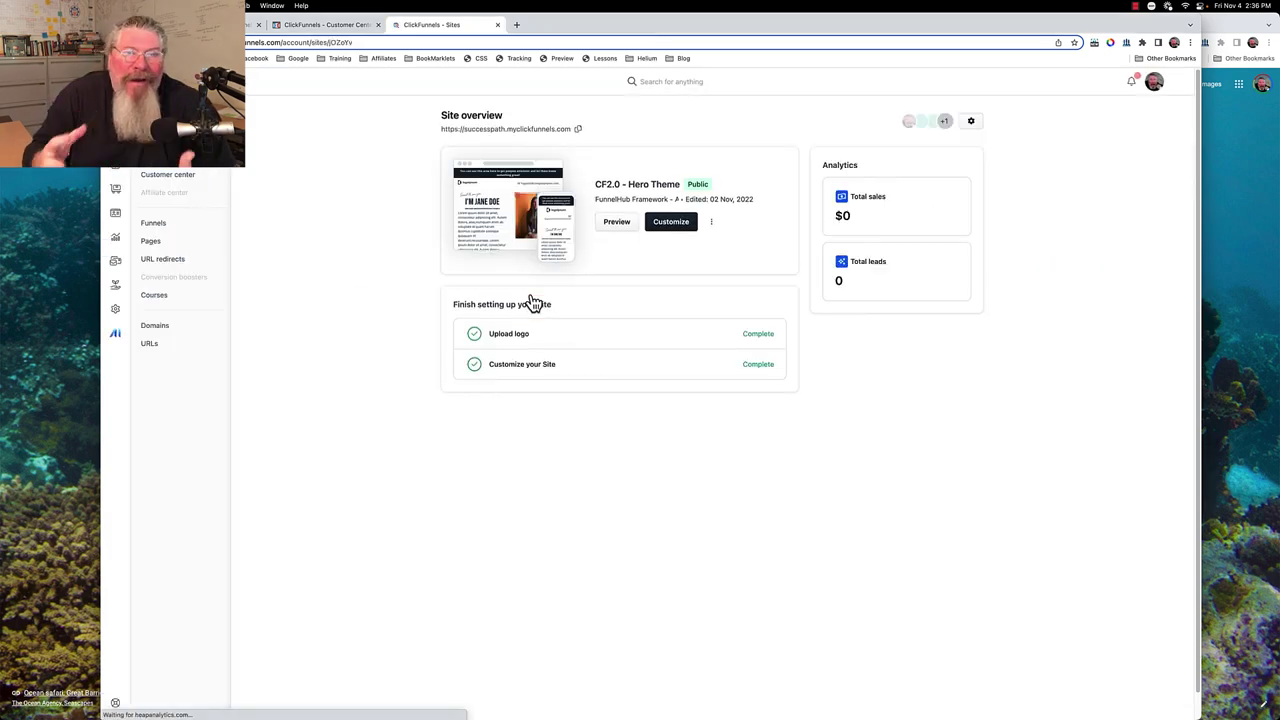
click(154, 300)
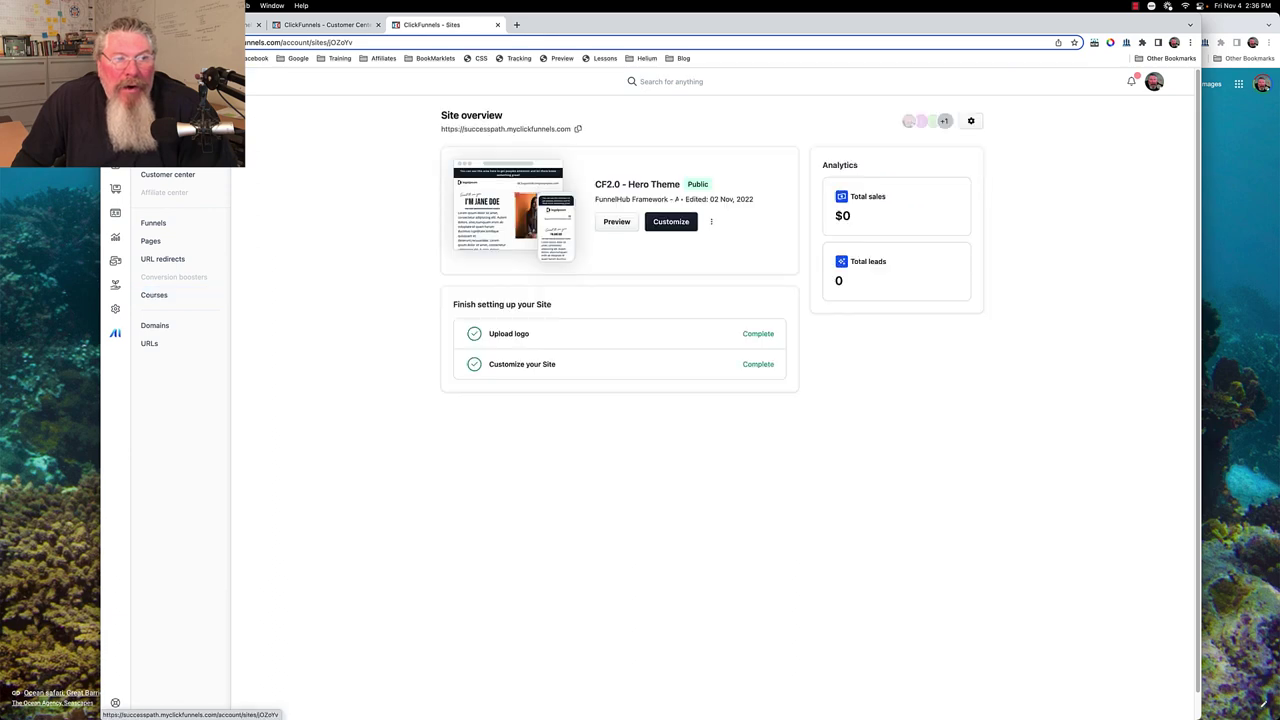
click(156, 300)
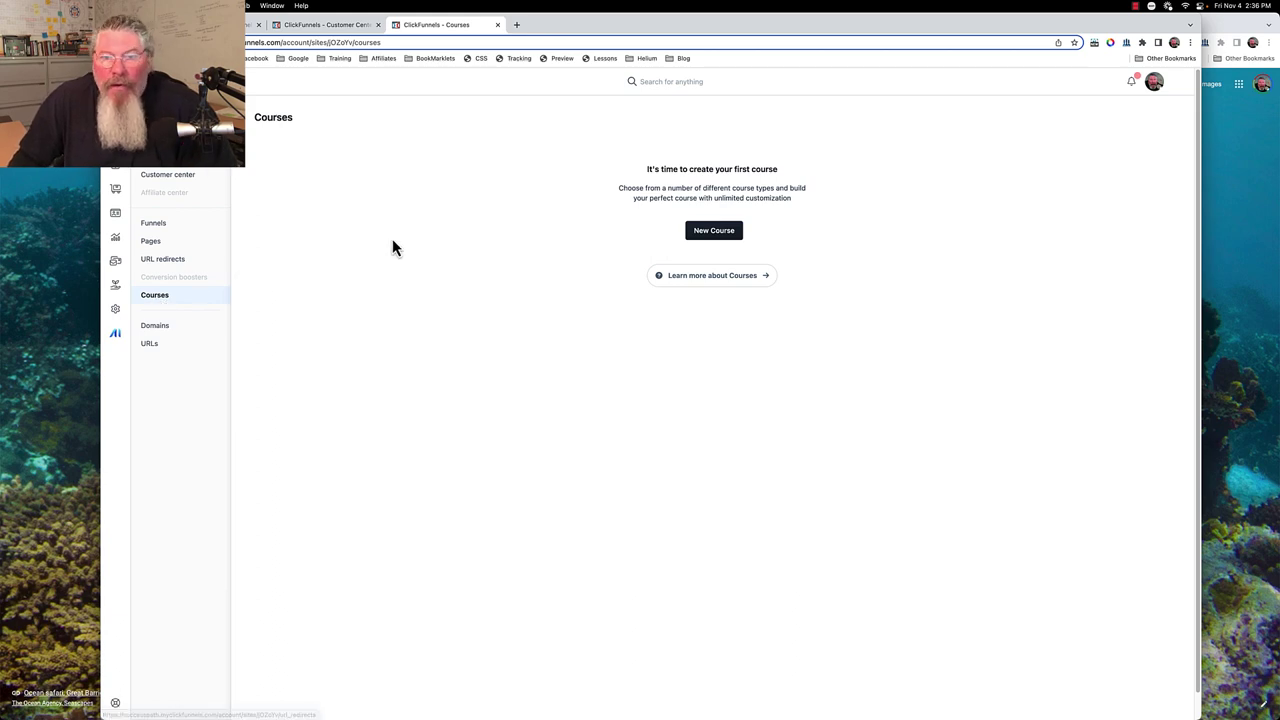
Start a new course from the Nested Course template
click(708, 233)
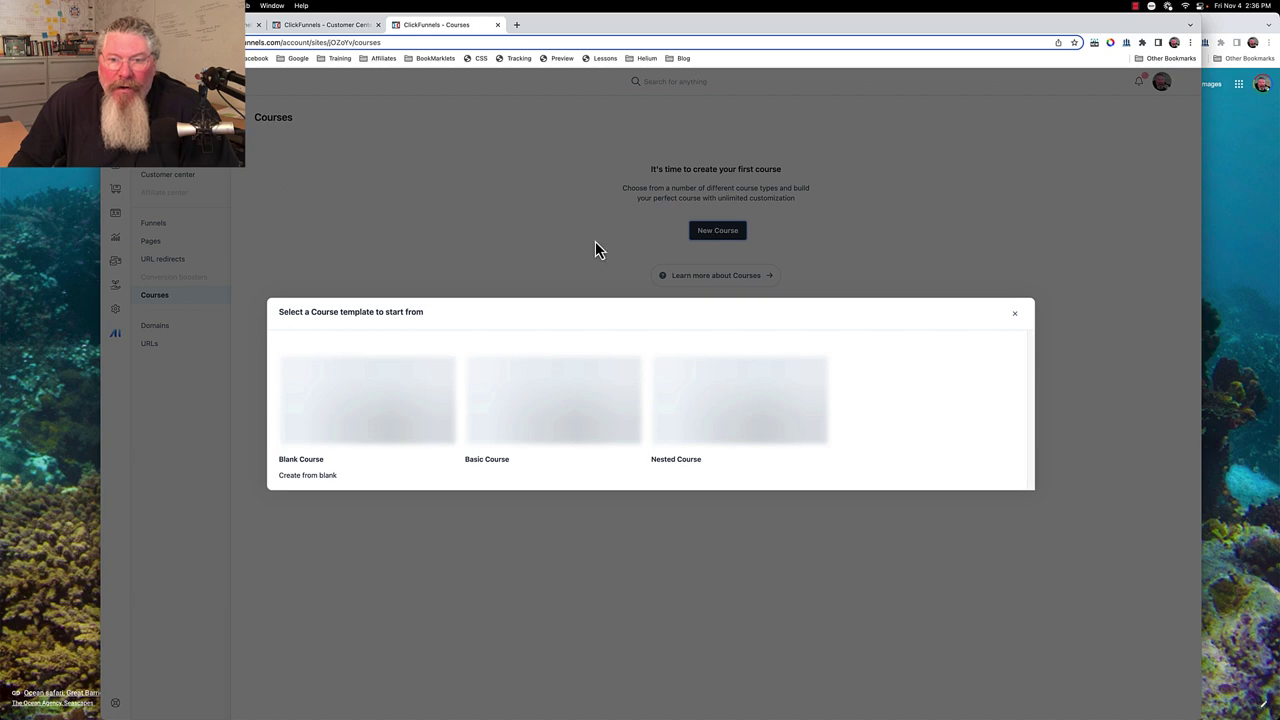
mouse_move(335, 428)
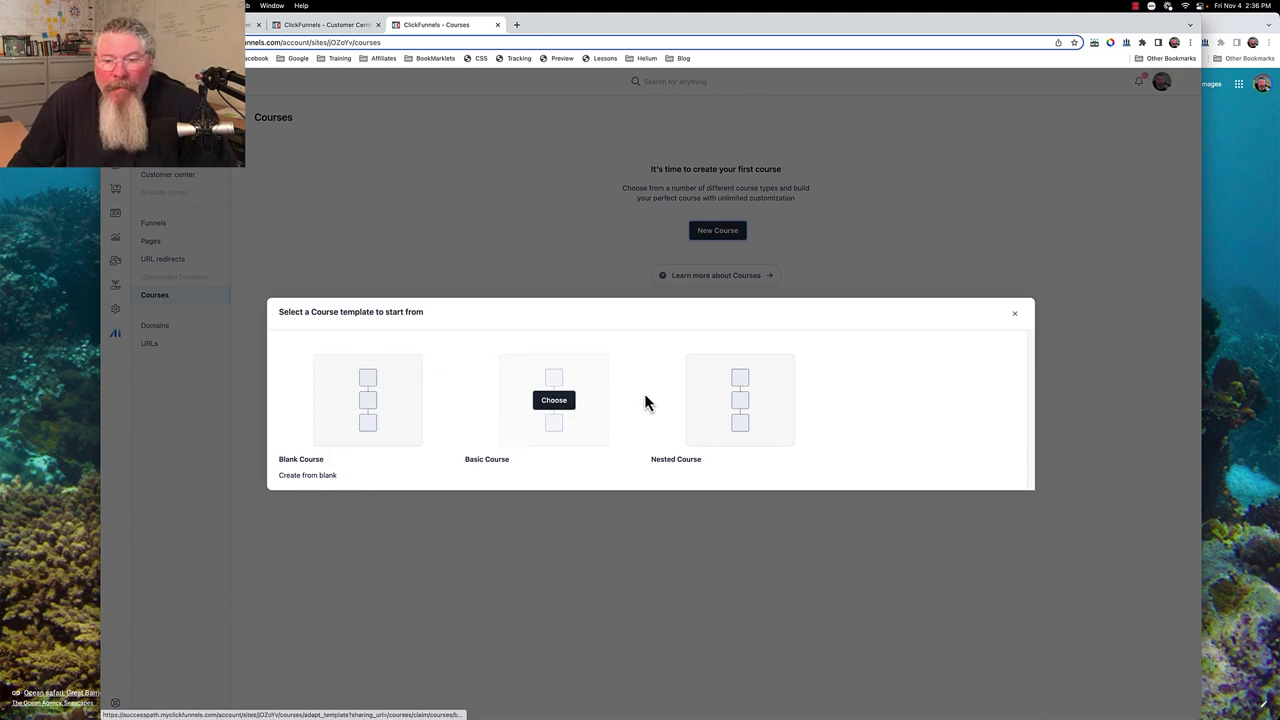
click(740, 408)
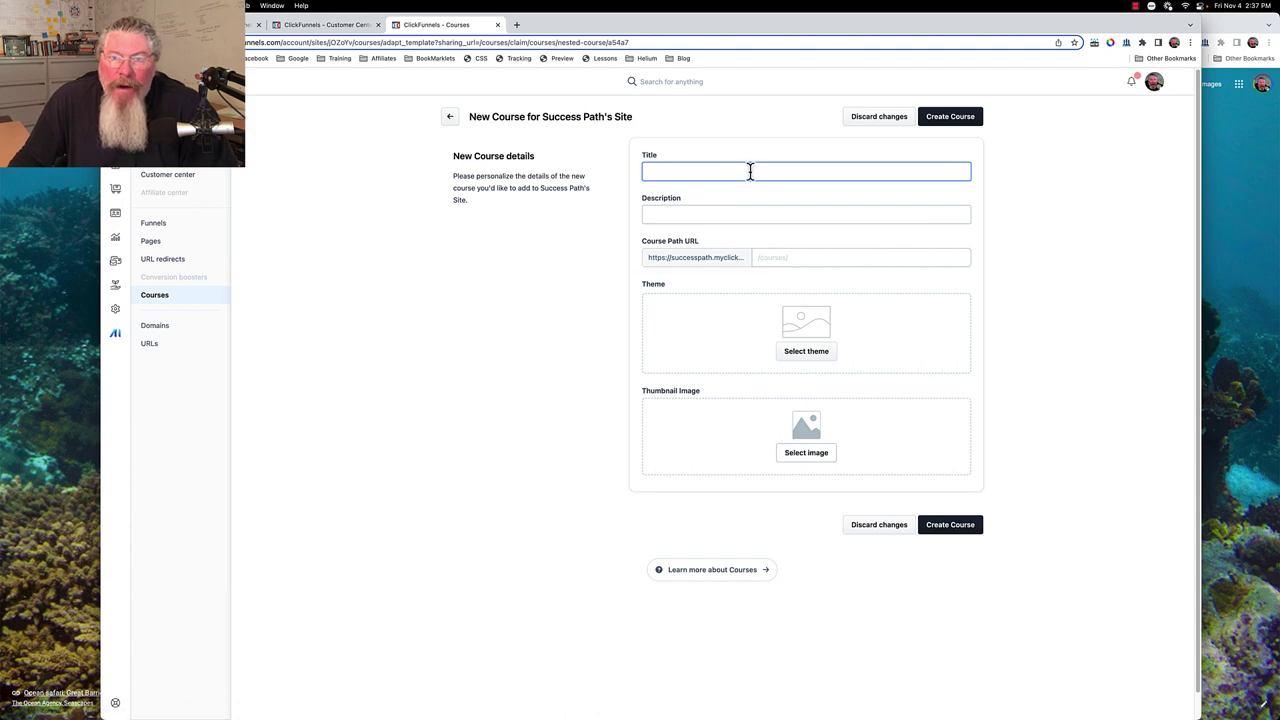
Title the new course "Demo Nested Course" and enter "Optional" as its description
text(Dem)
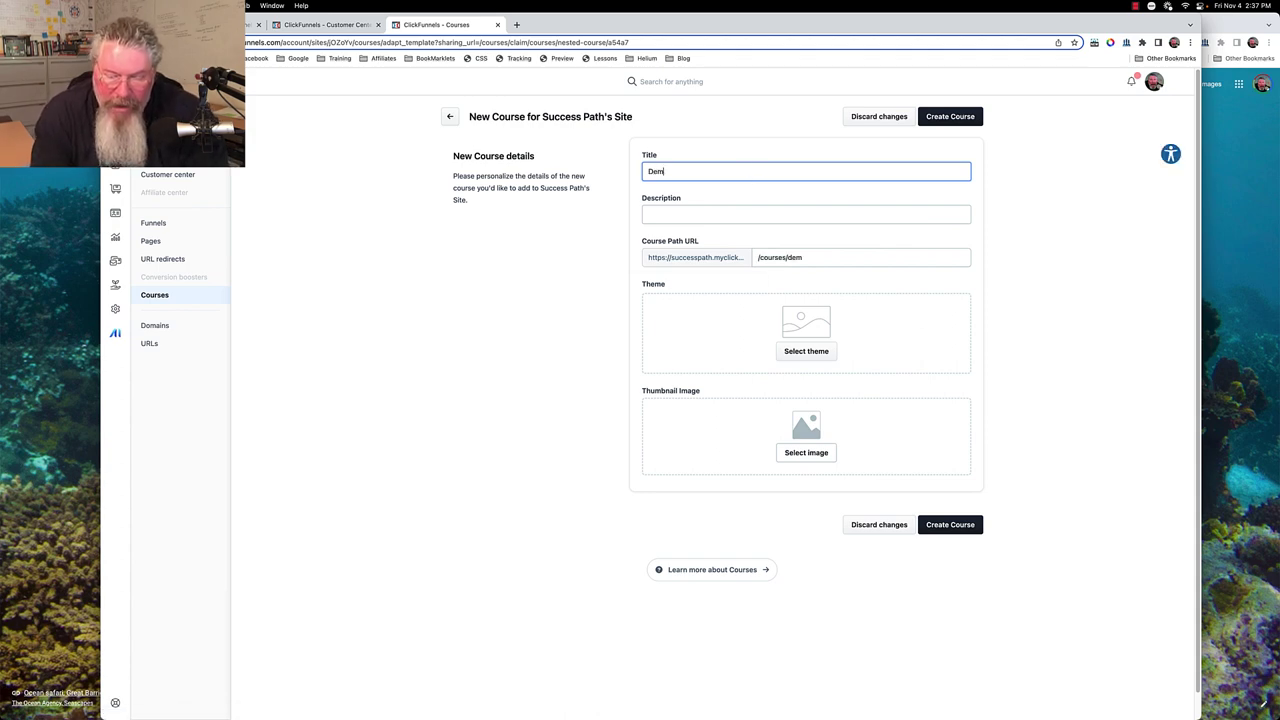
text(o Nested )
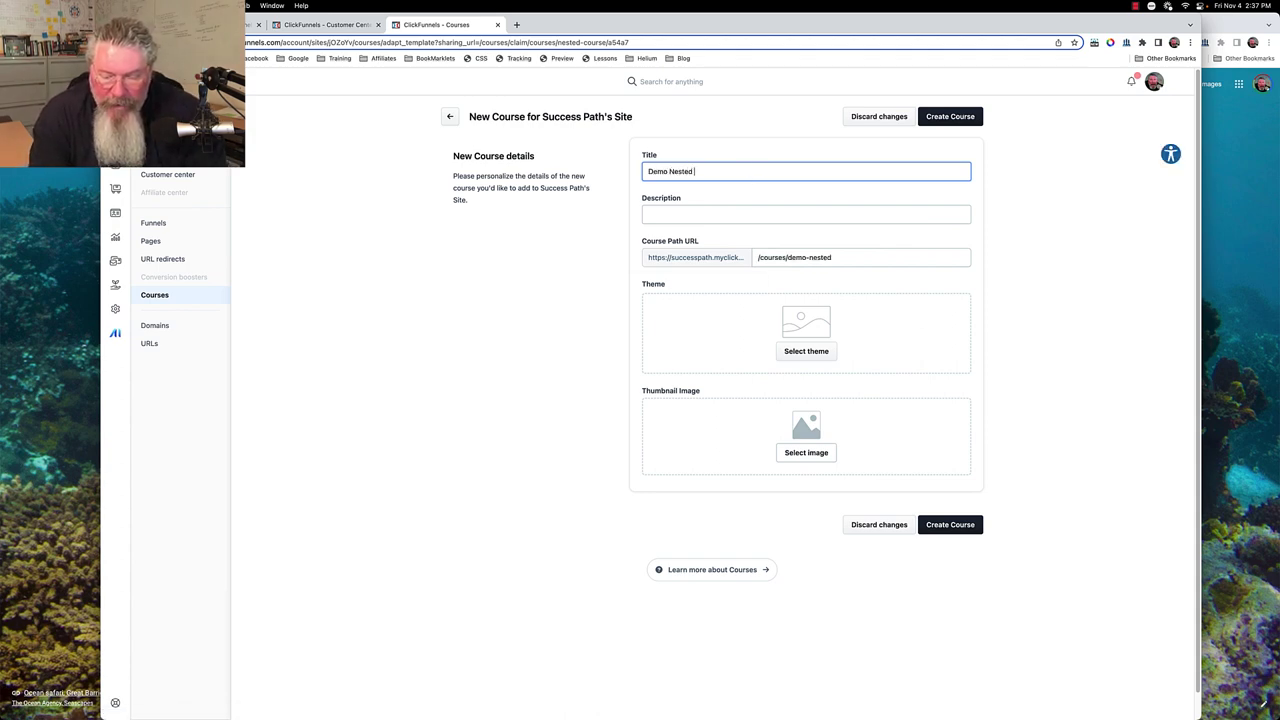
text(Course)
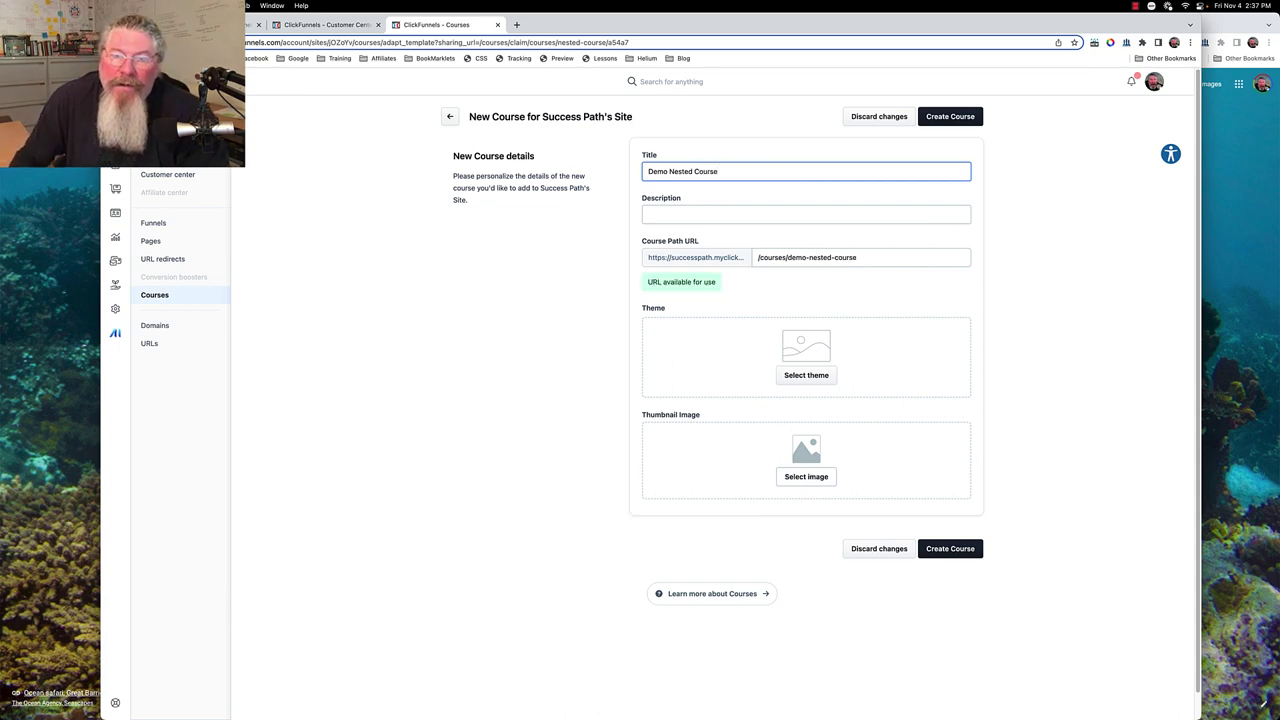
click(693, 211)
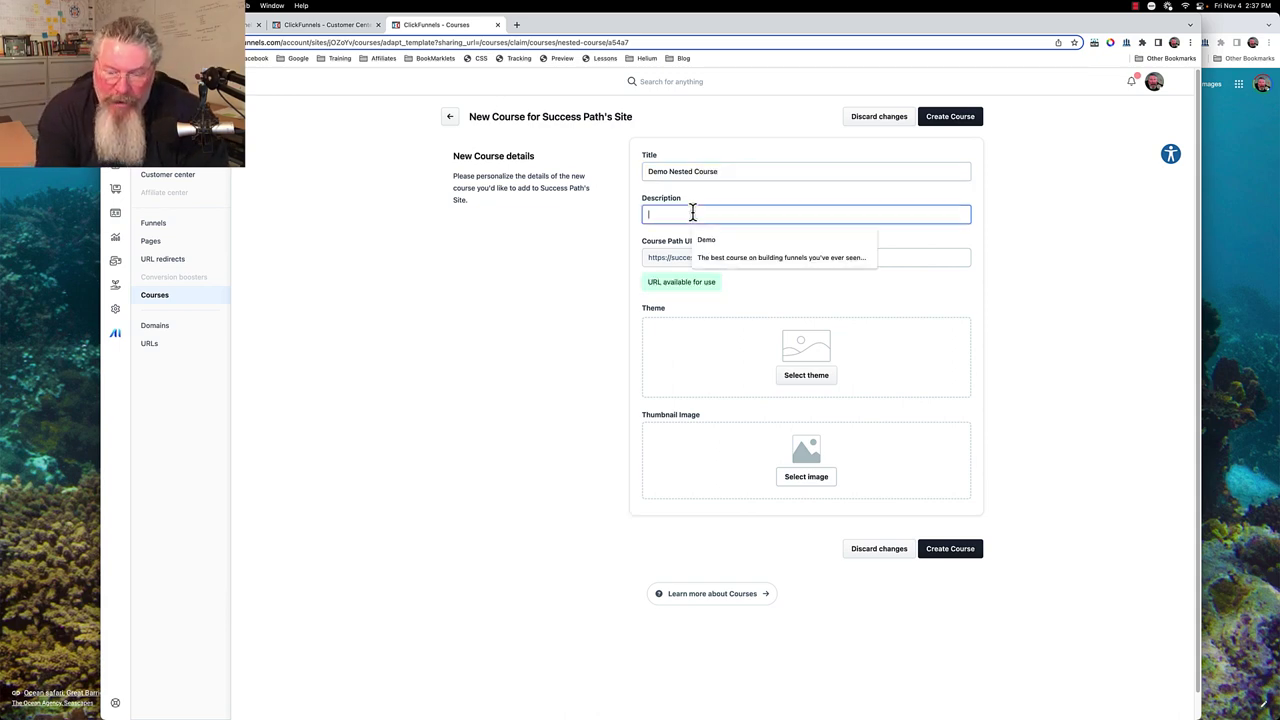
text(Optional)
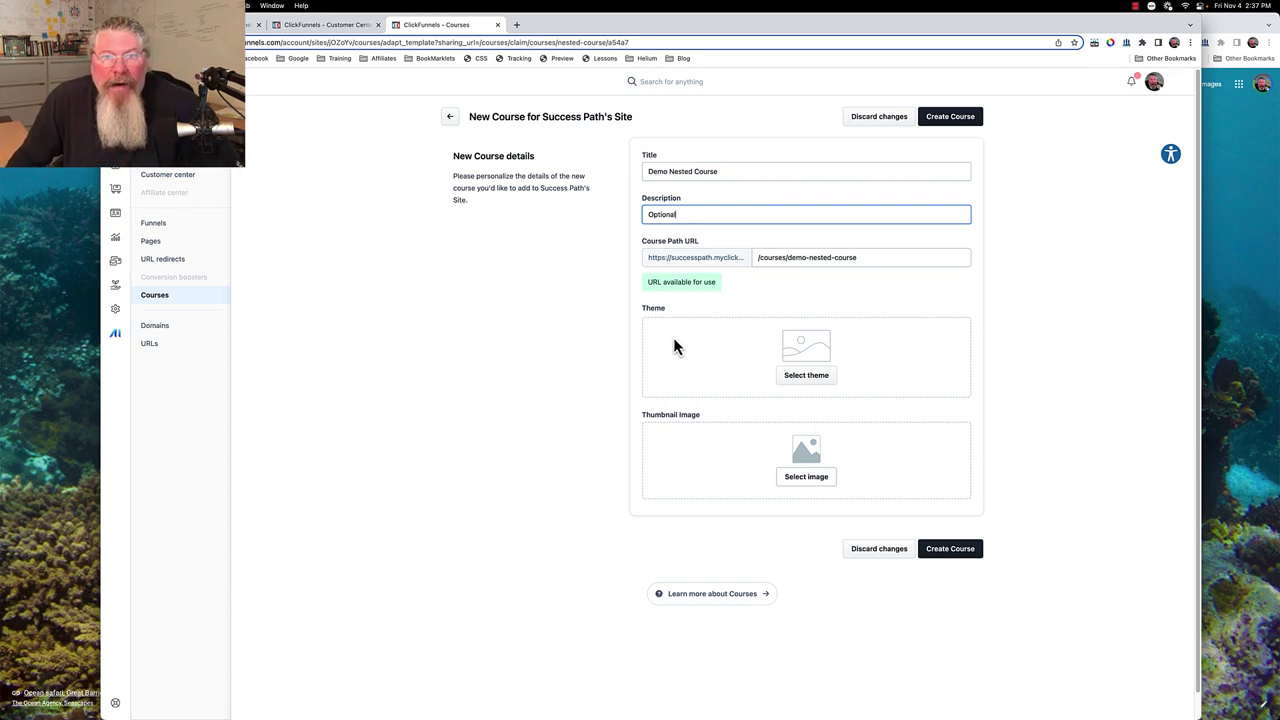
Assign the CF2.0 - Hero Theme to the new course
click(800, 379)
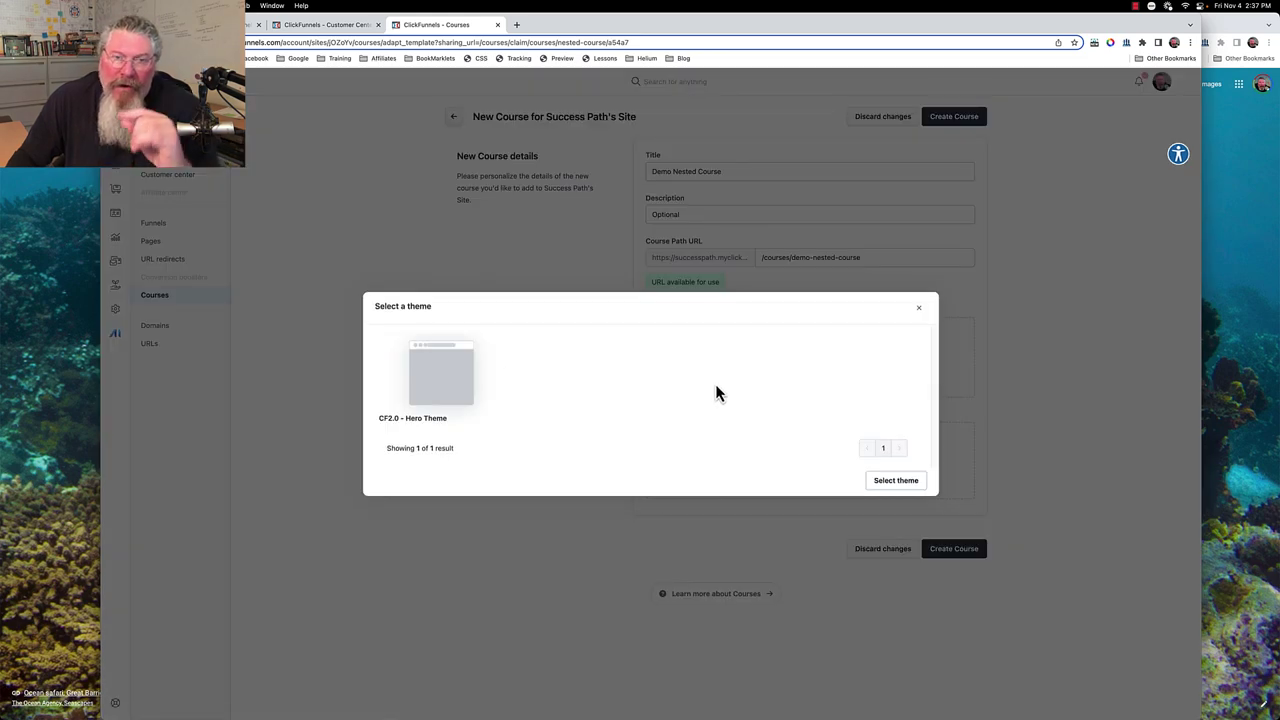
click(449, 381)
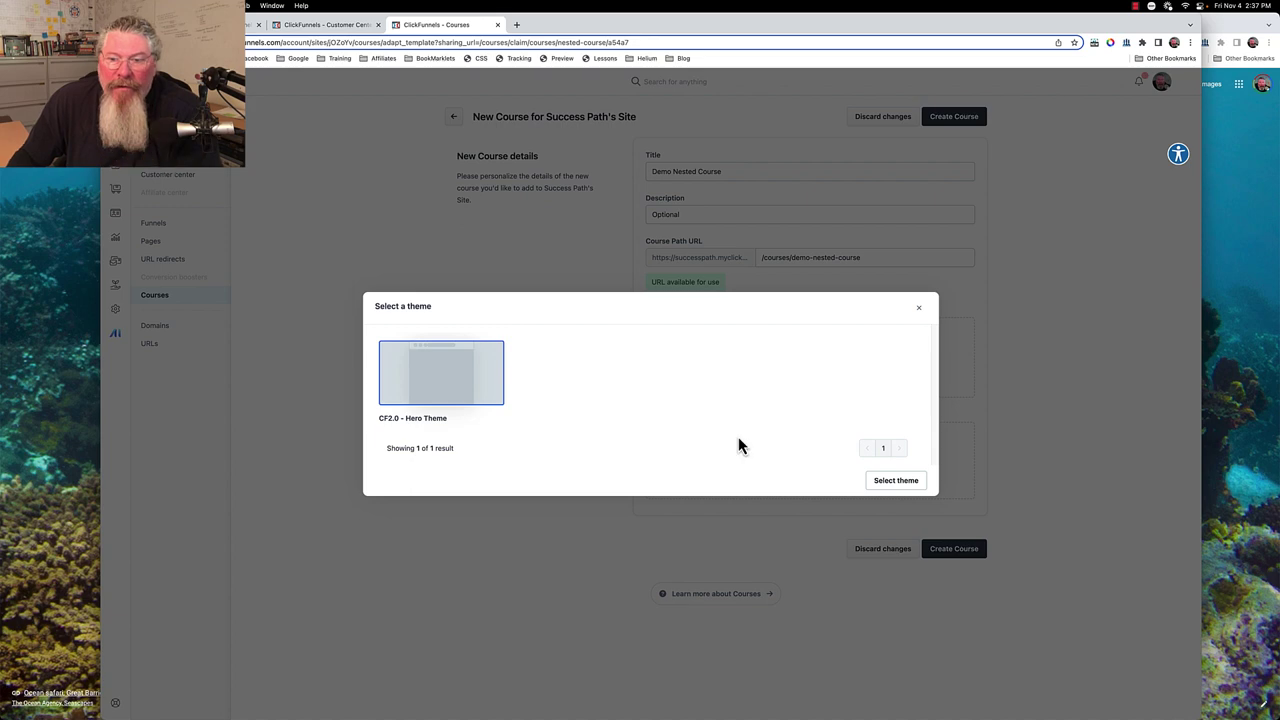
click(898, 484)
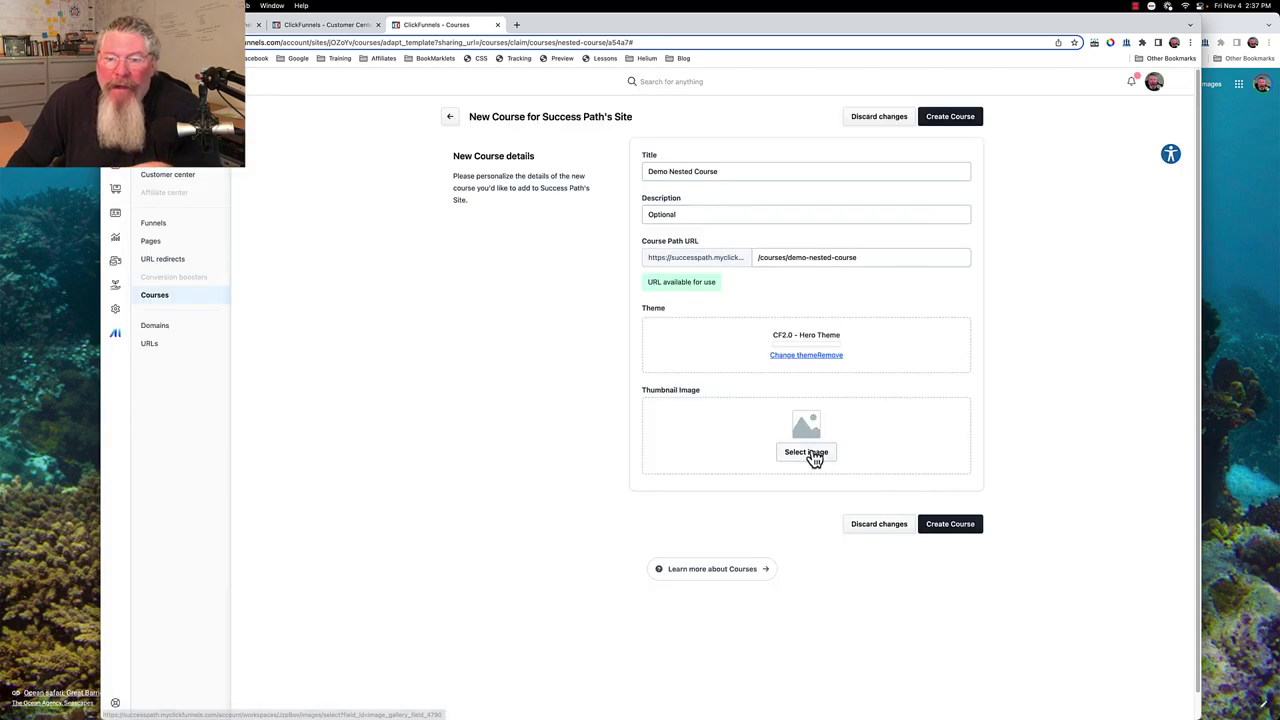
Use the orange "Course vs Coarse" picture as the thumbnail image and create the course
click(812, 452)
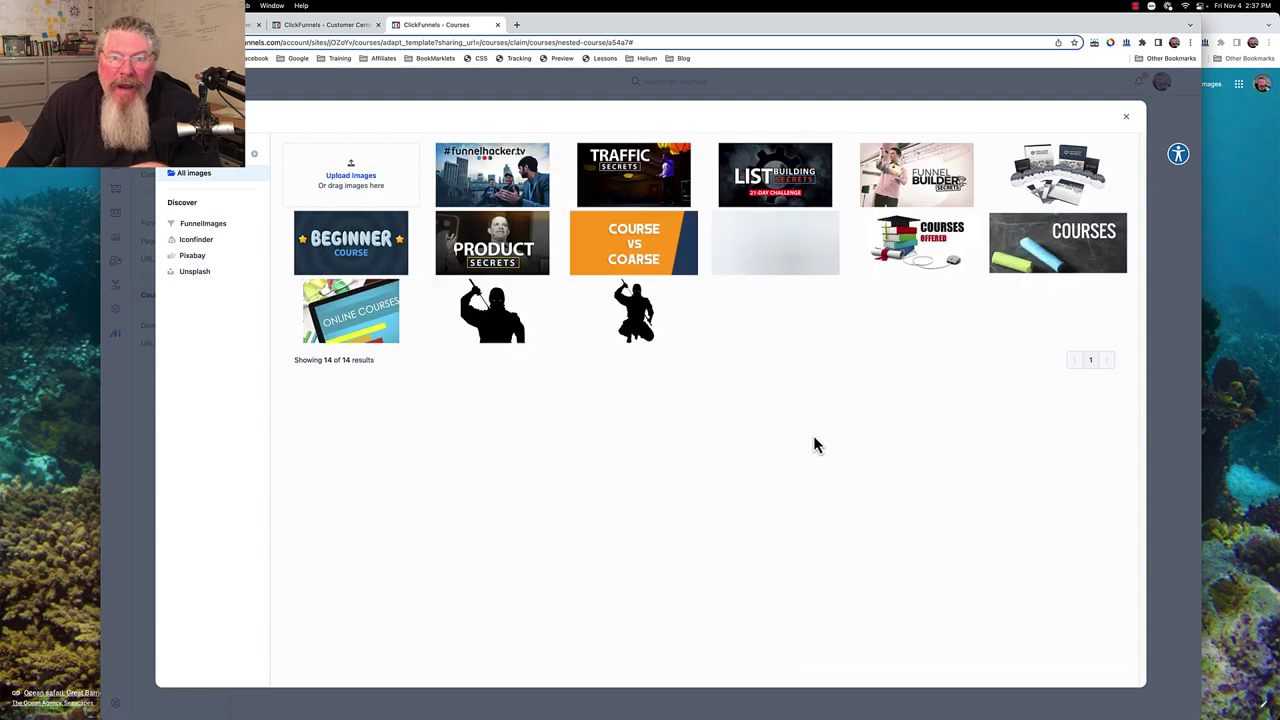
click(617, 250)
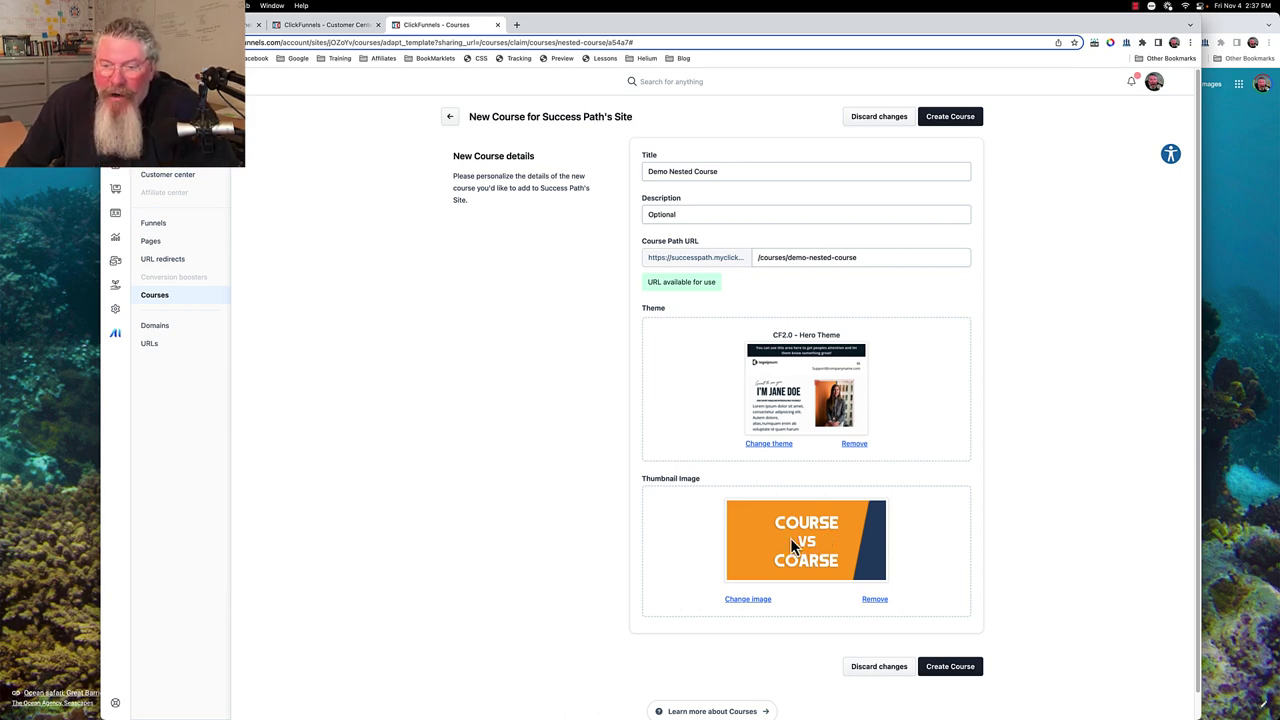
click(950, 667)
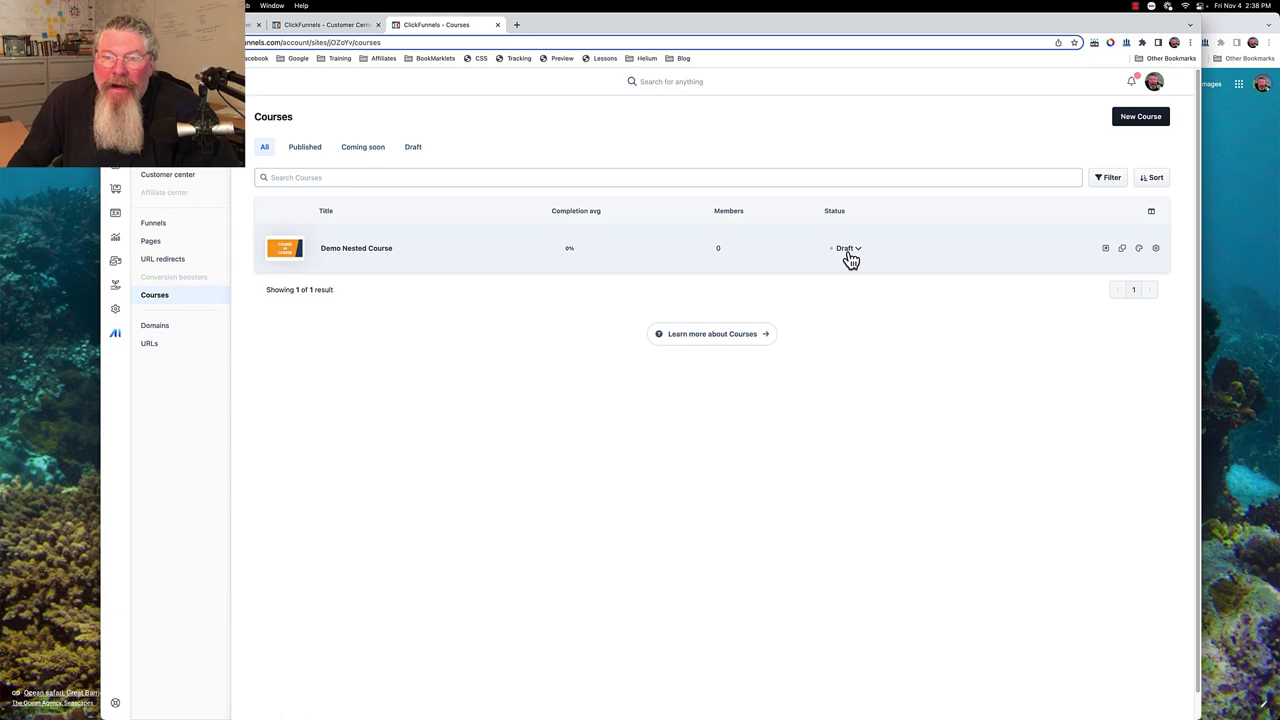
Schedule the Demo Nested Course to be published on 11/17/2022 at 2:40 PM
click(850, 259)
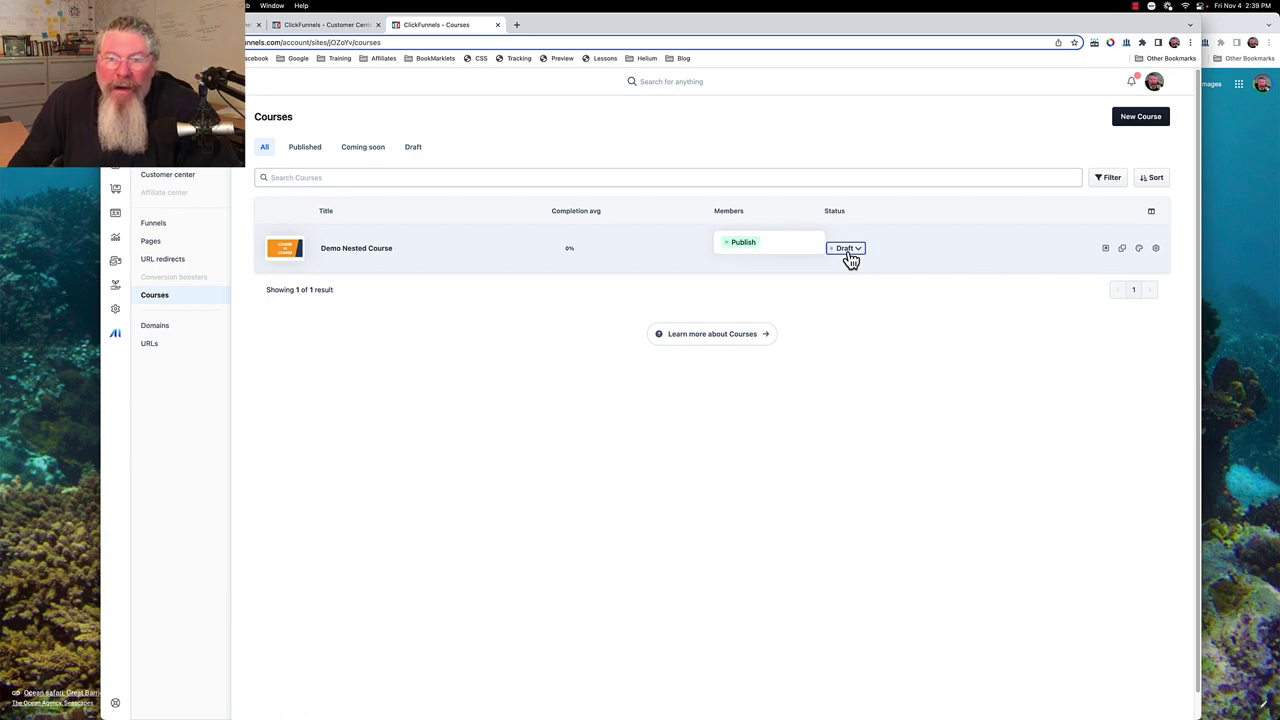
click(744, 243)
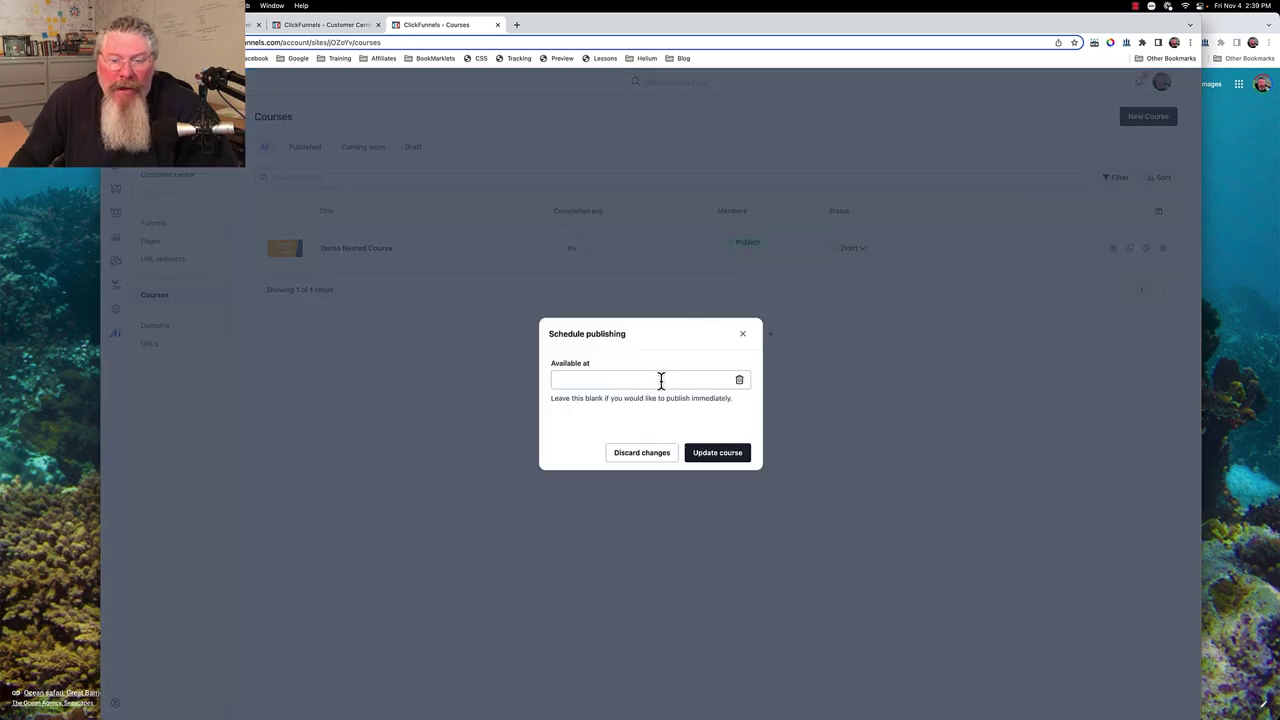
click(663, 381)
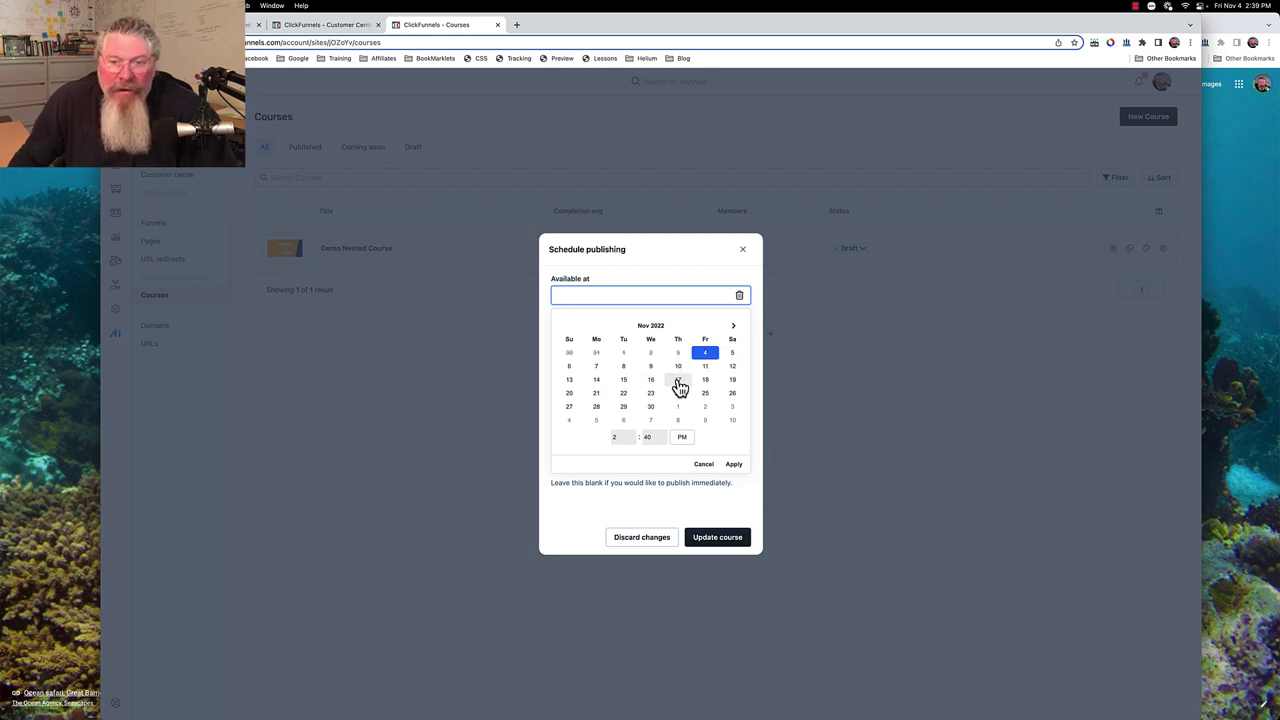
click(680, 387)
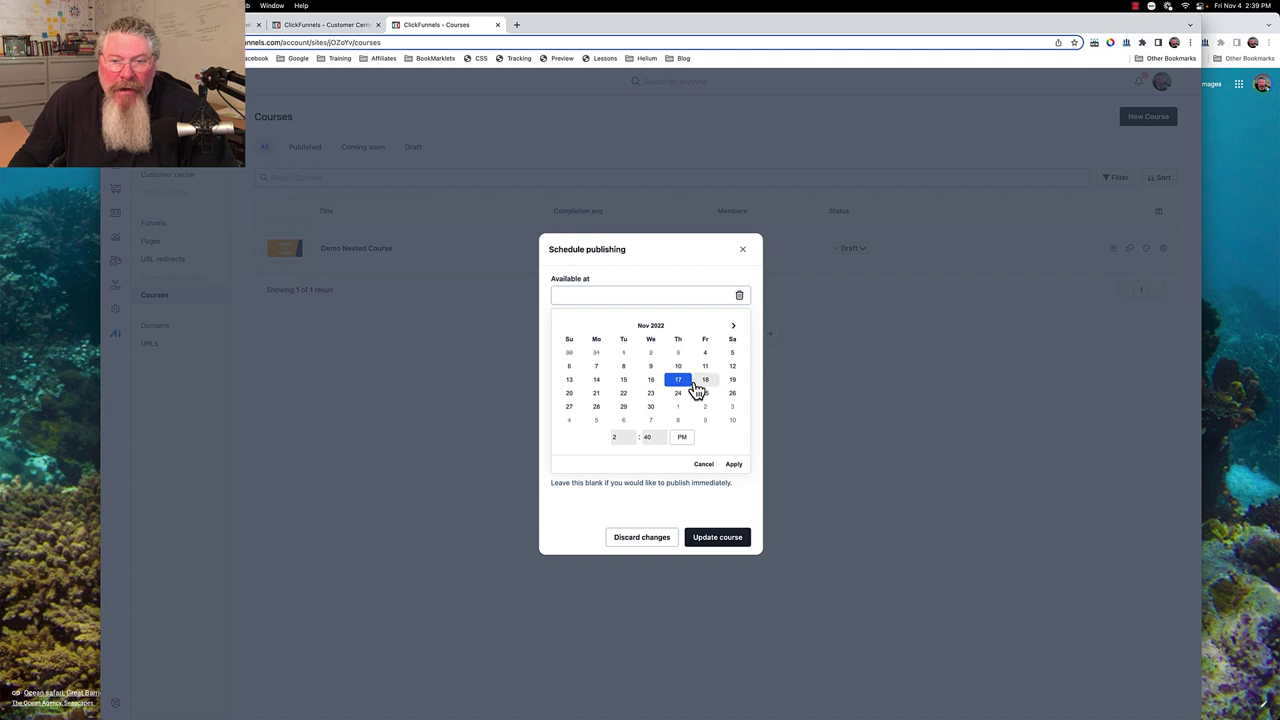
click(734, 466)
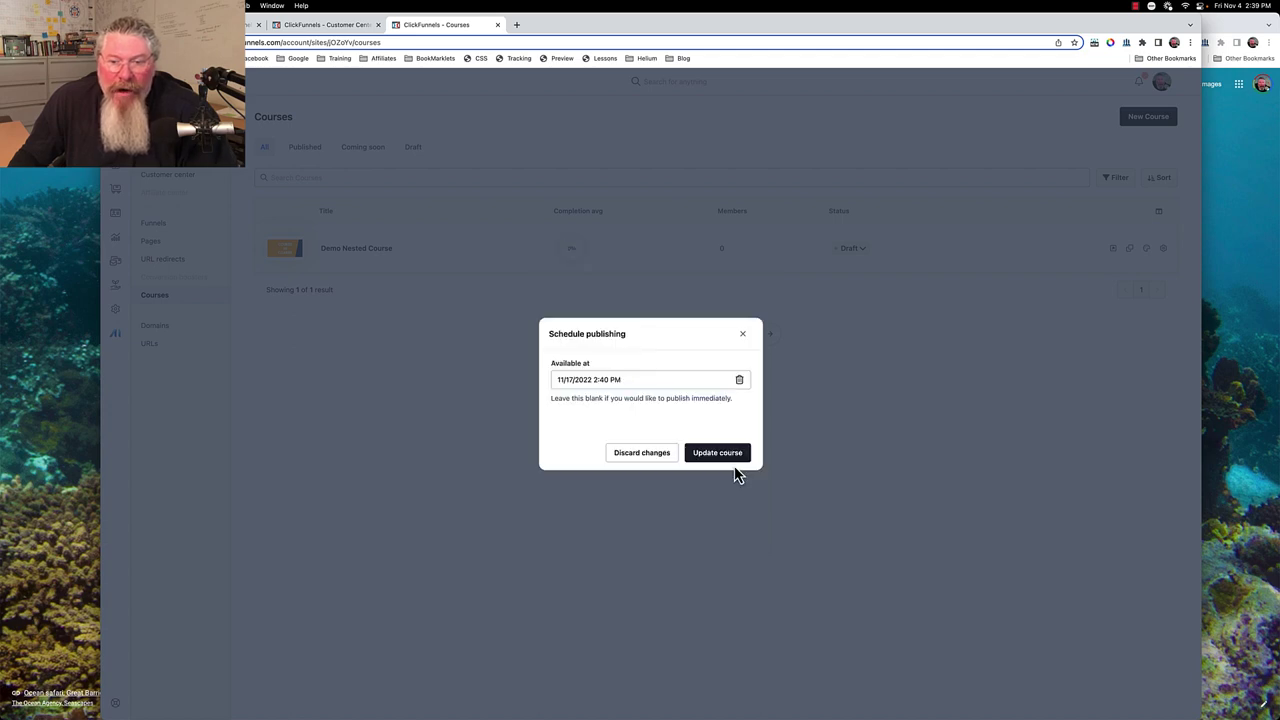
click(717, 456)
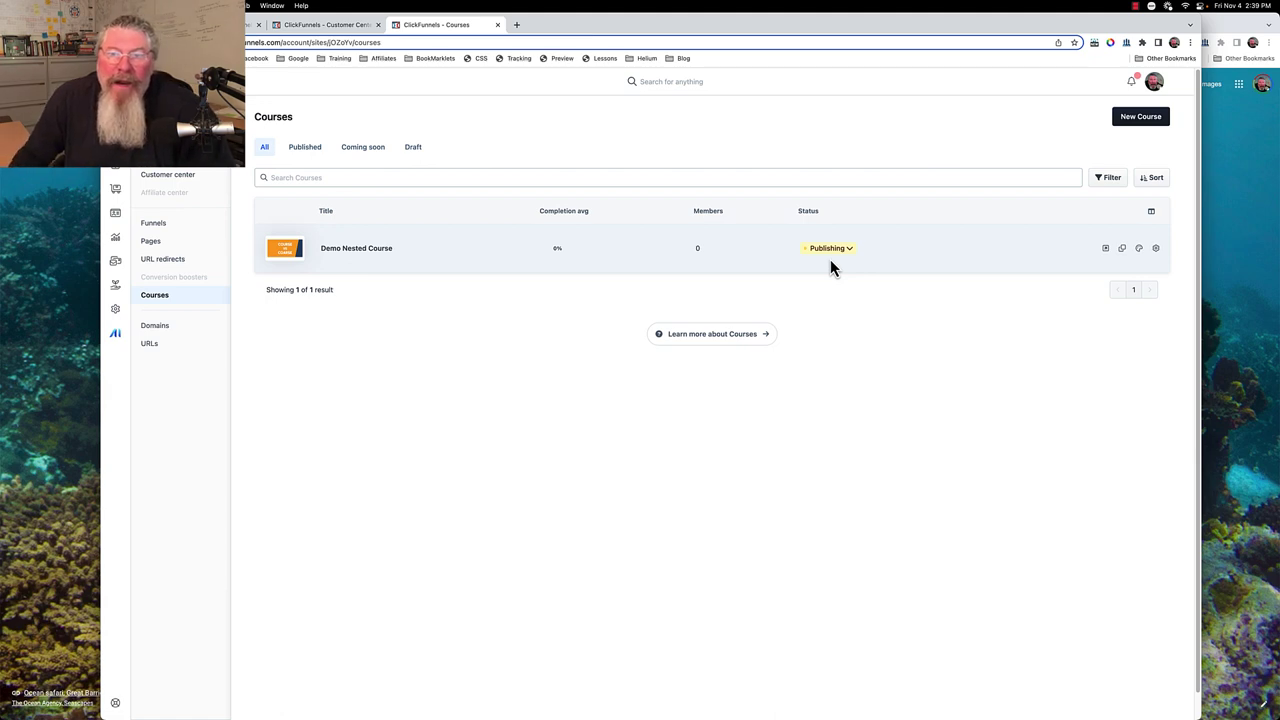
Check the Demo Nested Course's scheduled publishing date and set its status back to Draft
mouse_move(833, 251)
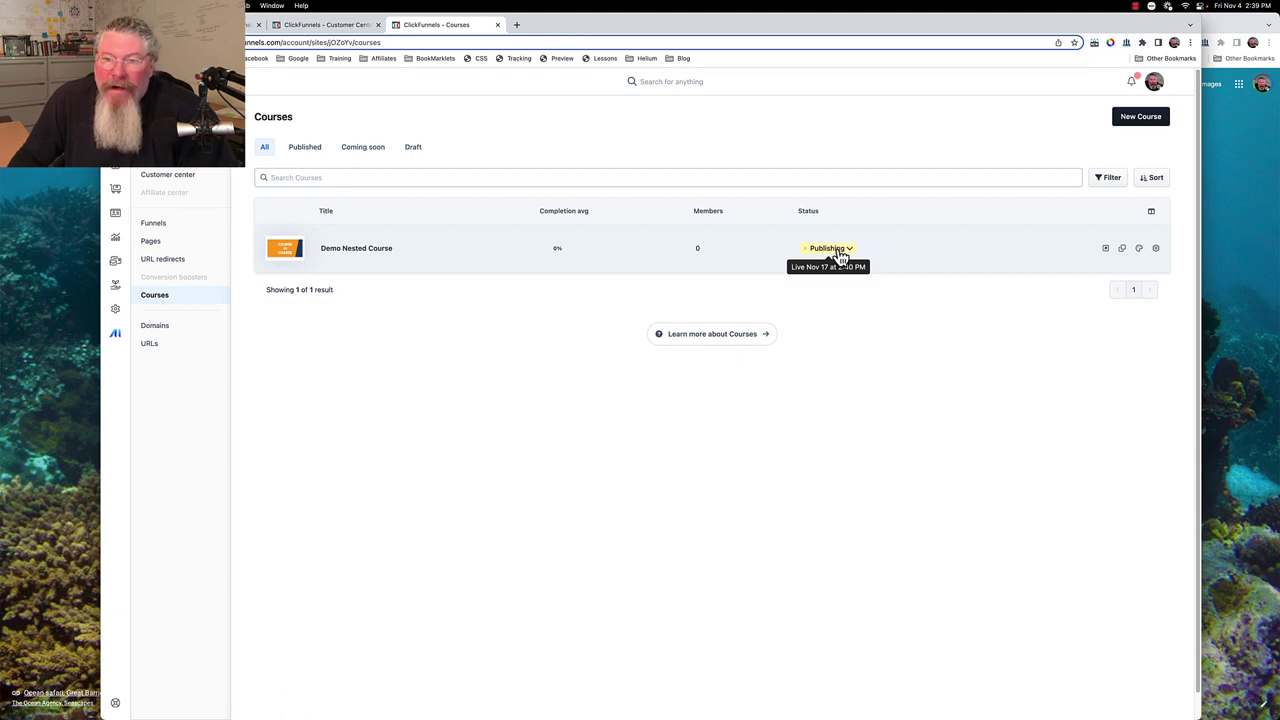
click(838, 251)
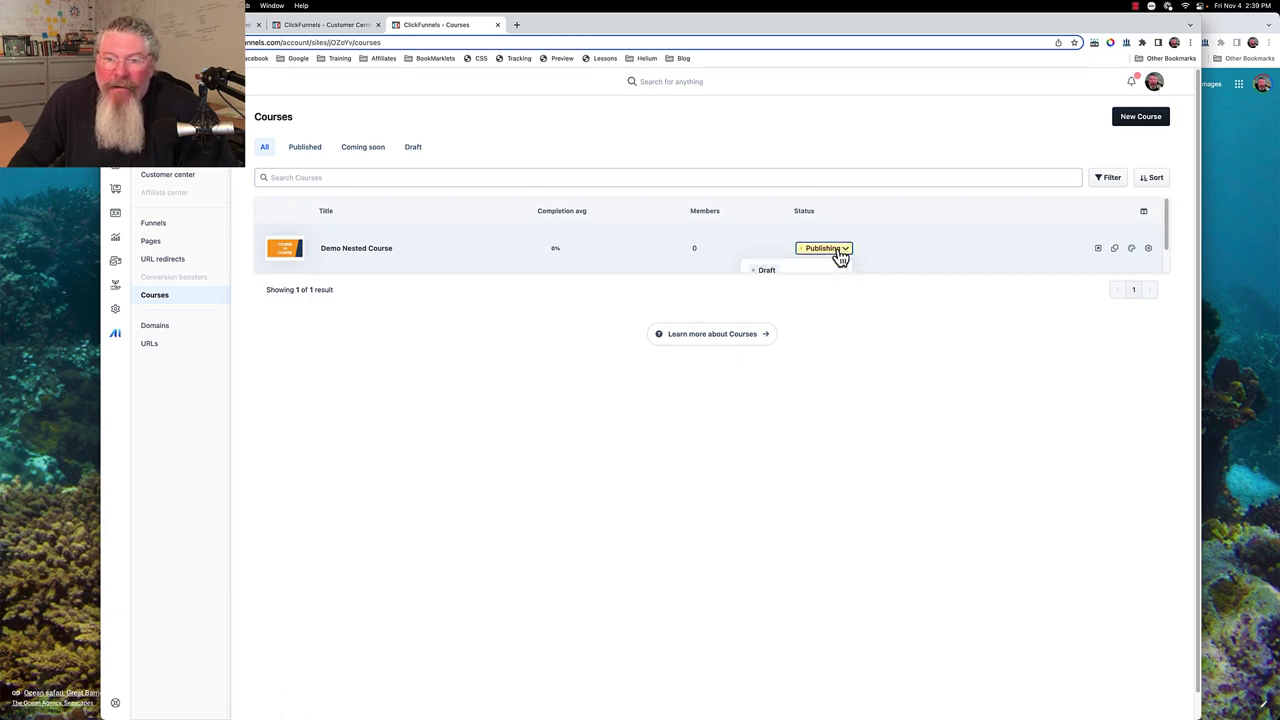
click(773, 270)
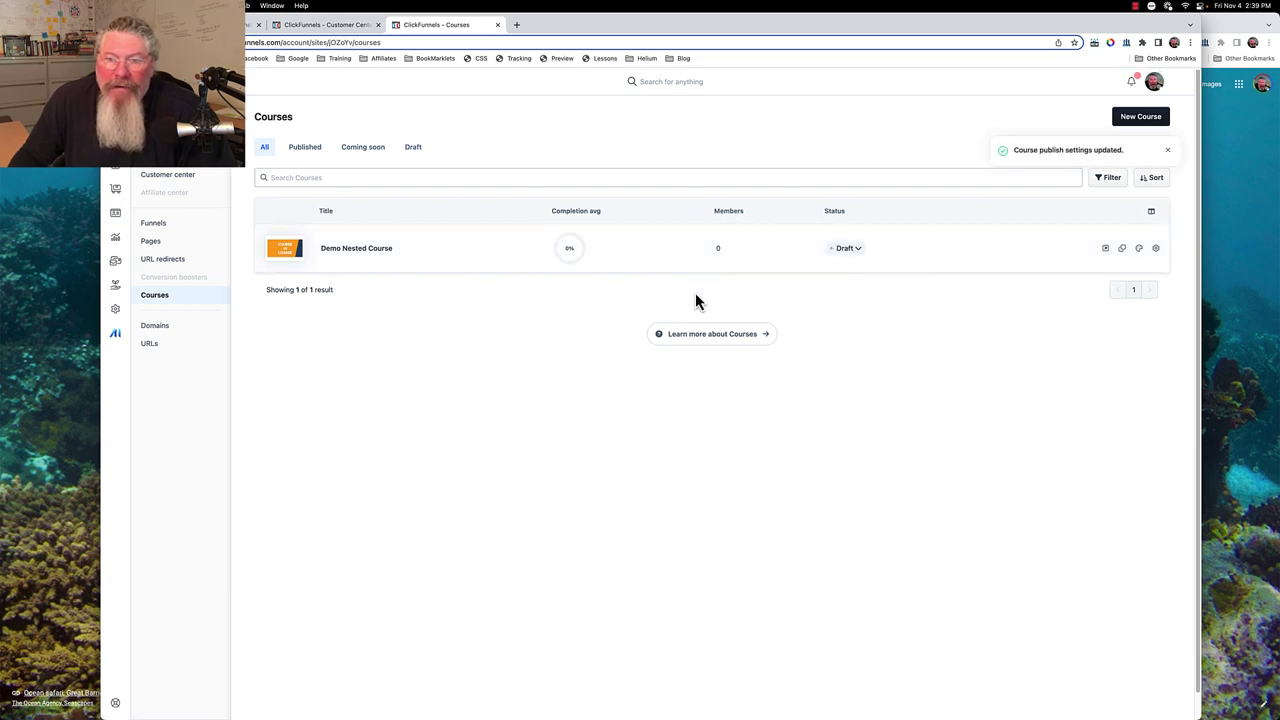
Publish the Demo Nested Course immediately, leaving its availability date blank
click(841, 250)
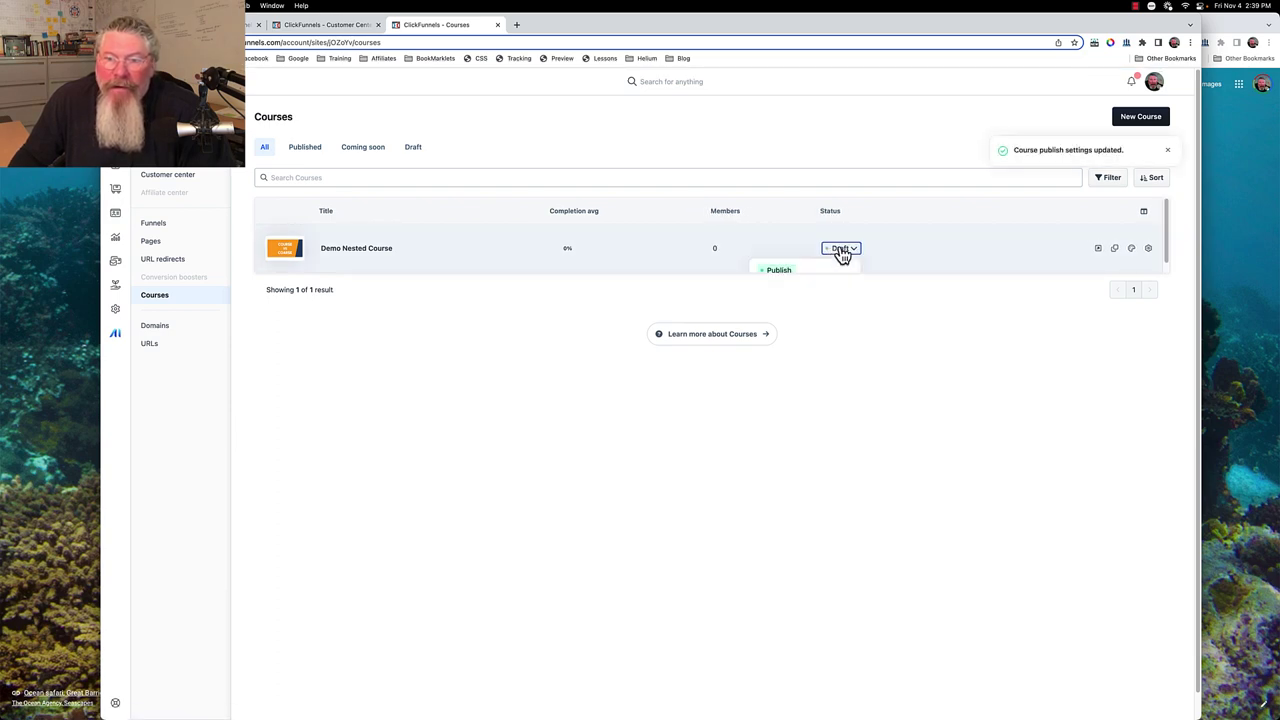
click(779, 271)
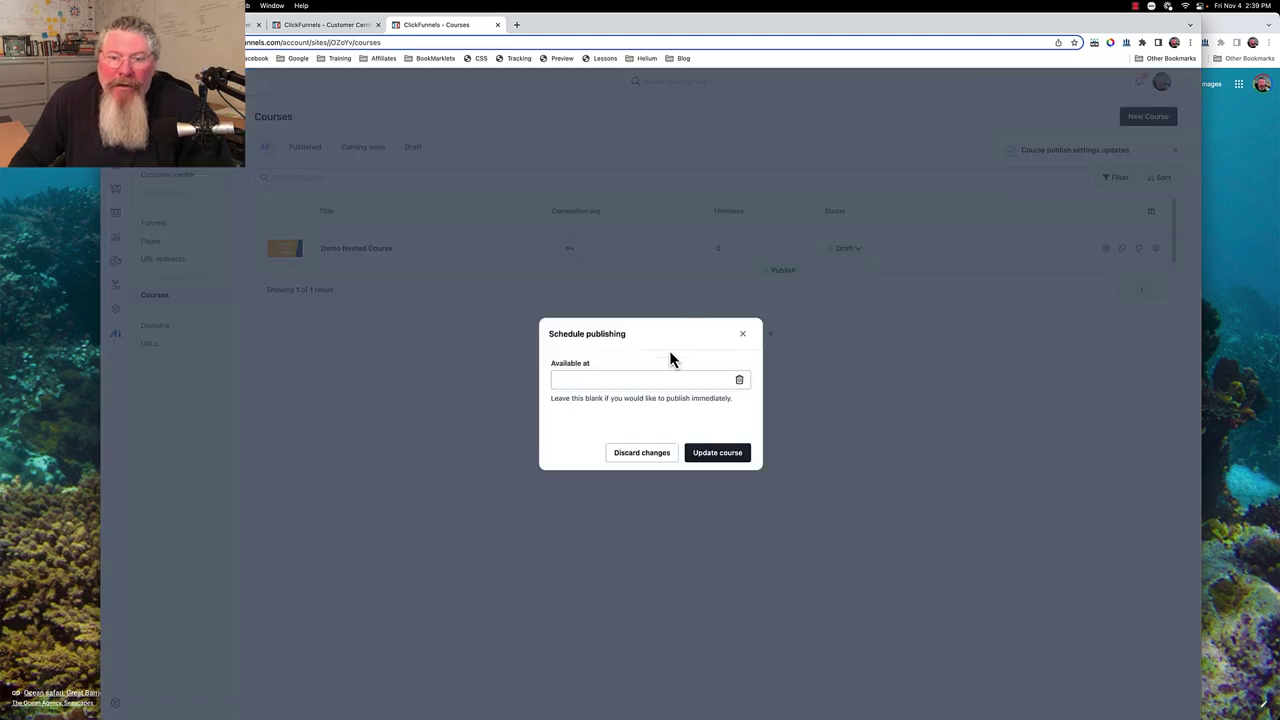
click(706, 456)
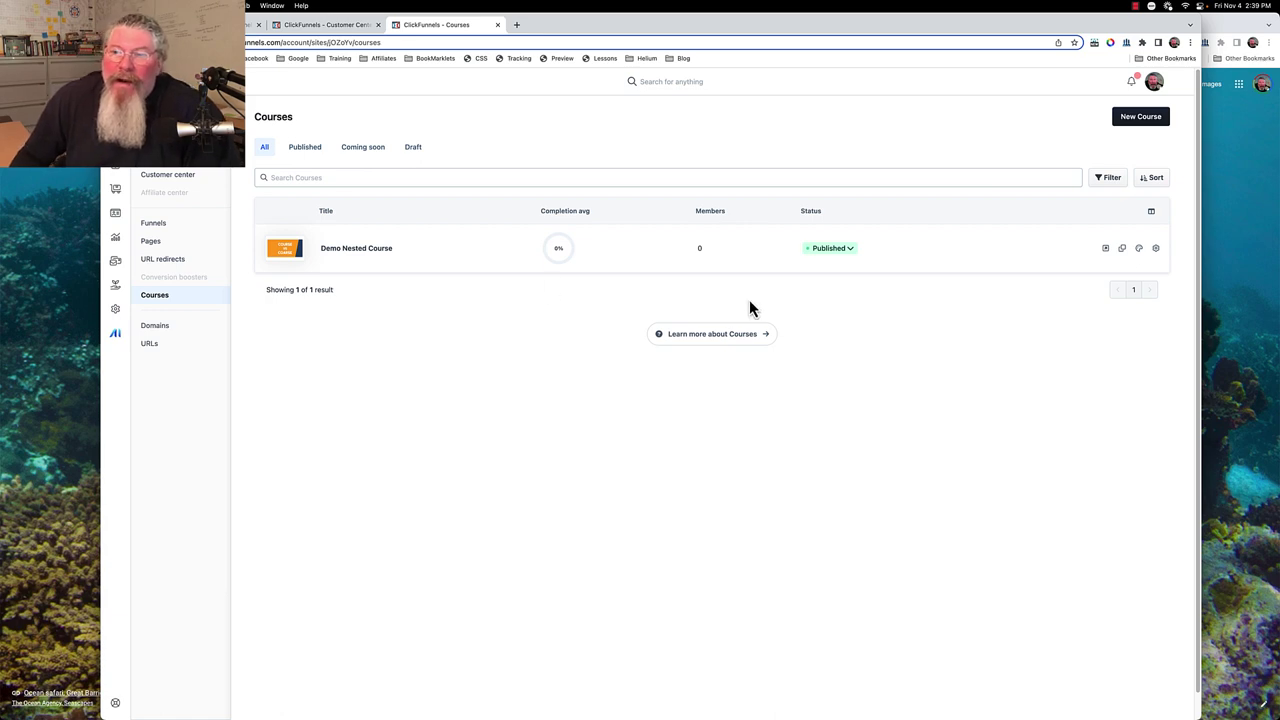
View the Demo Nested Course's template in the page editor and return to the course list
click(1141, 250)
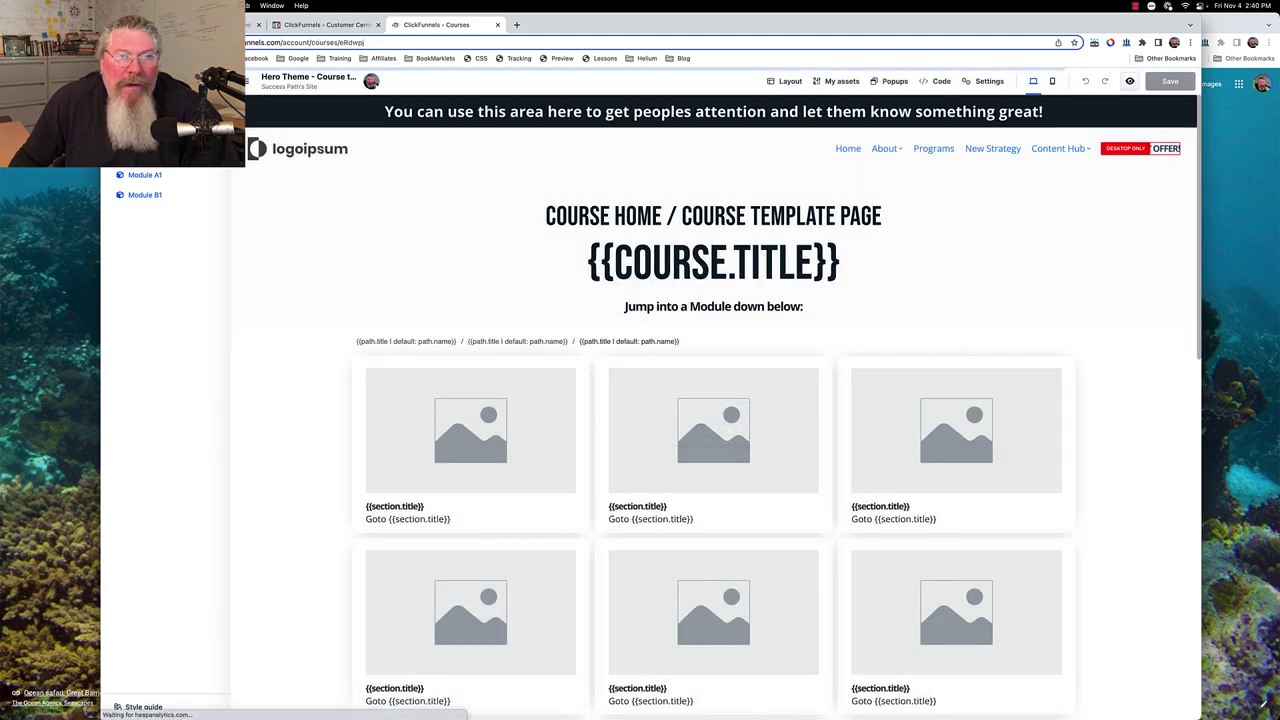
key(super+bracketleft)
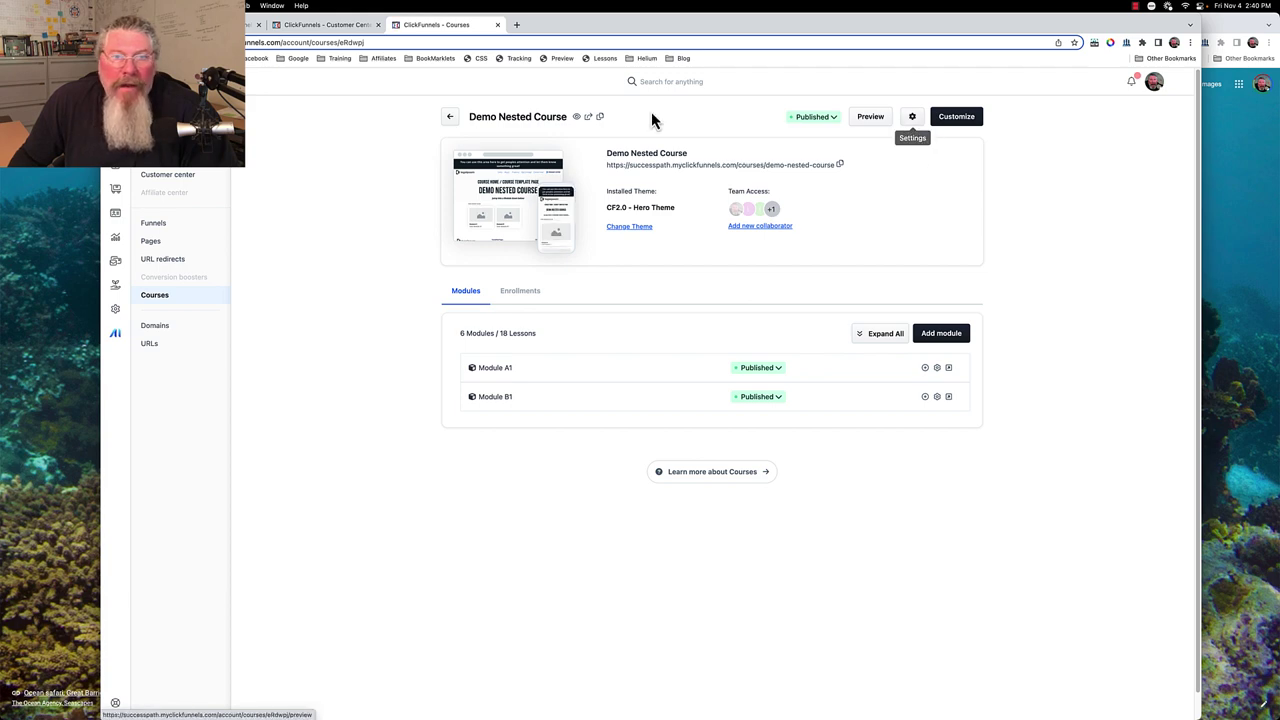
click(451, 119)
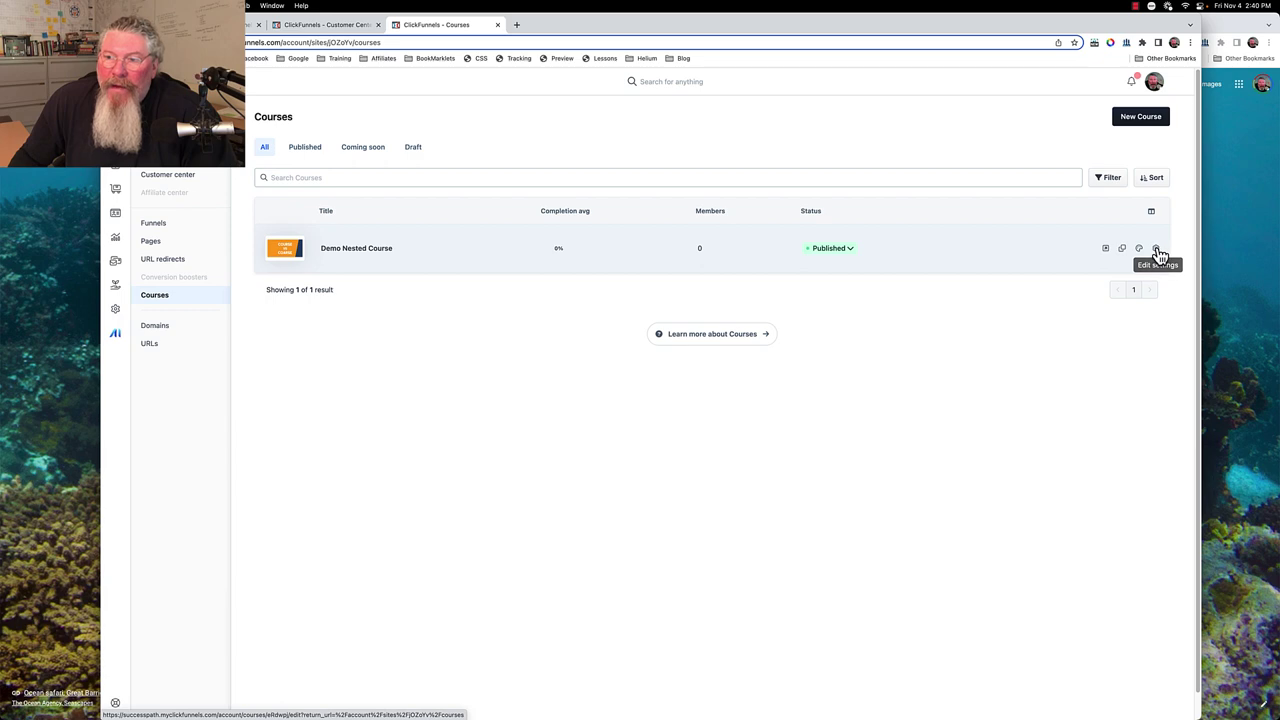
Open the Demo Nested Course's settings and examine its details and Advanced Settings template overrides
click(1156, 250)
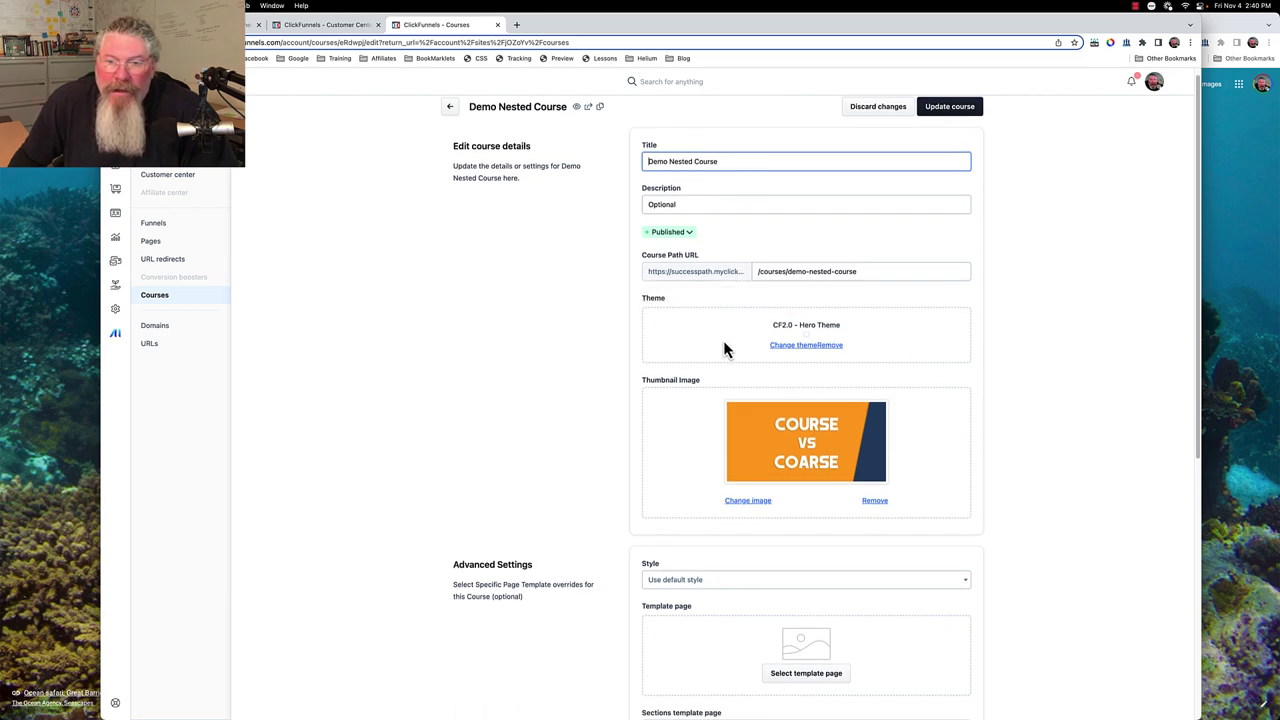
scroll(837, 355, down, 4)
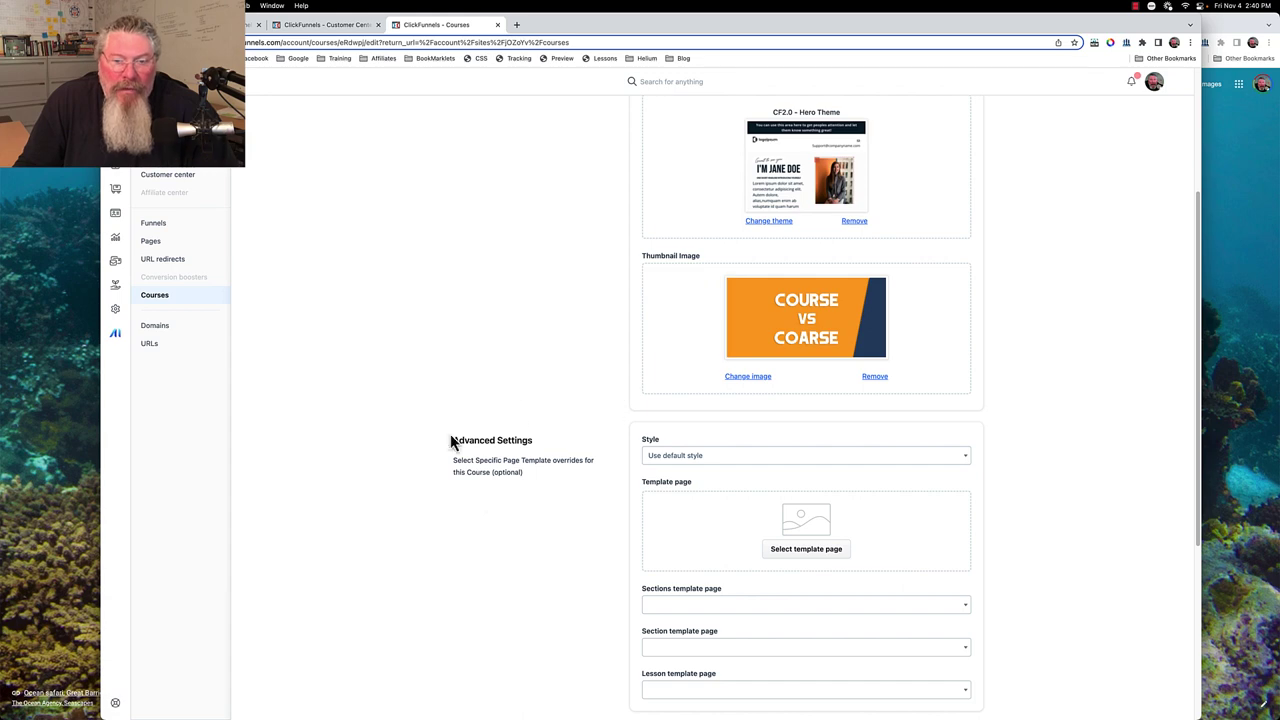
Check the Style override options and the remaining course settings, then update the course with the default style kept
click(729, 458)
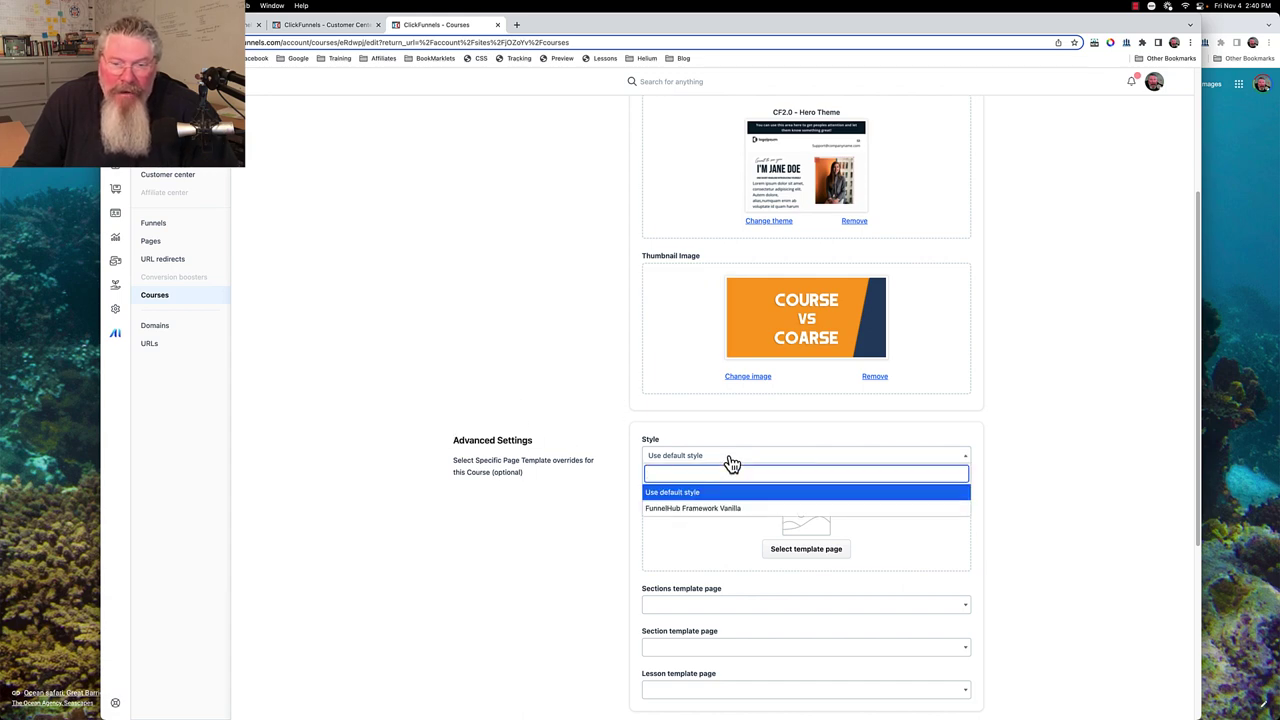
click(656, 453)
scroll(610, 445, down, 5)
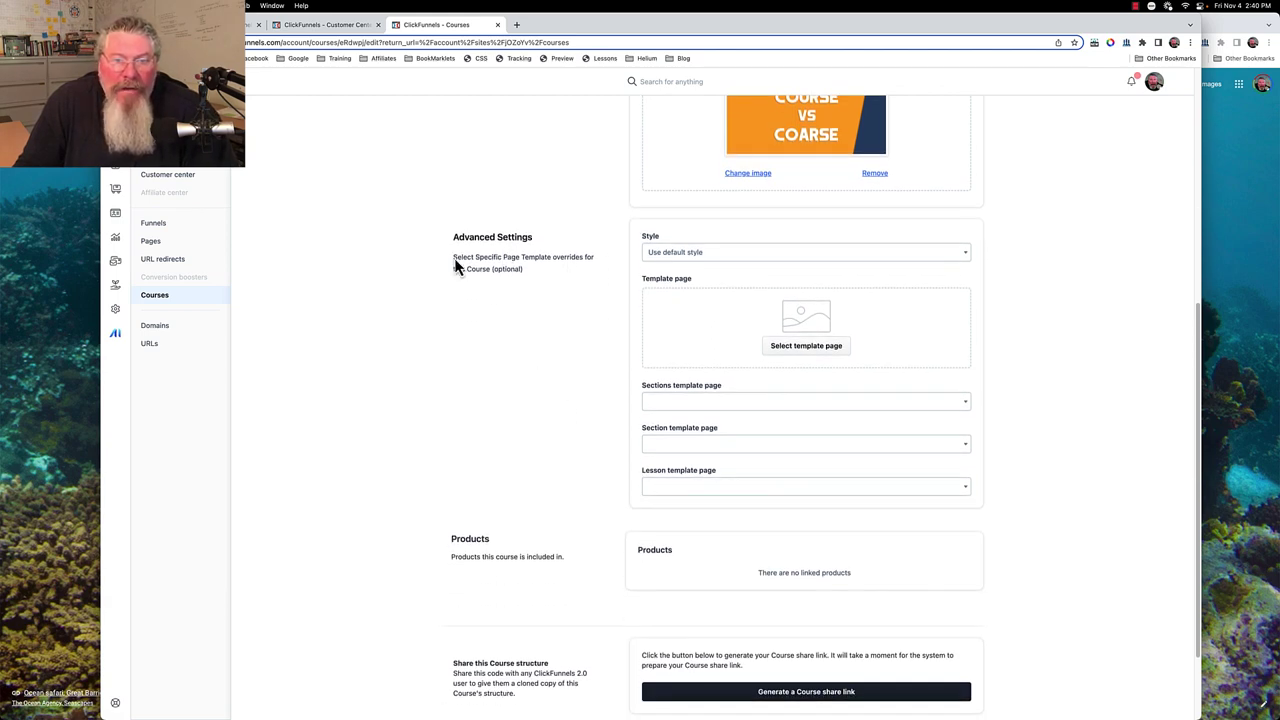
drag(451, 260, 542, 285)
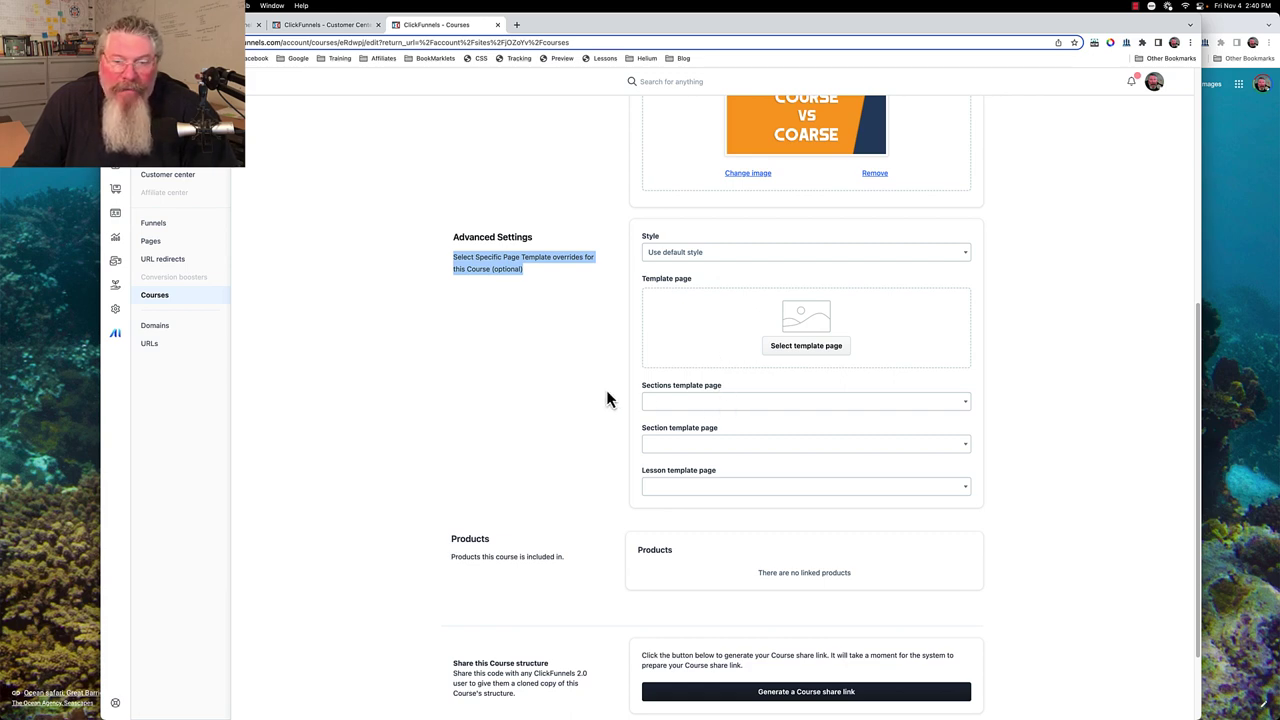
scroll(574, 330, down, 2)
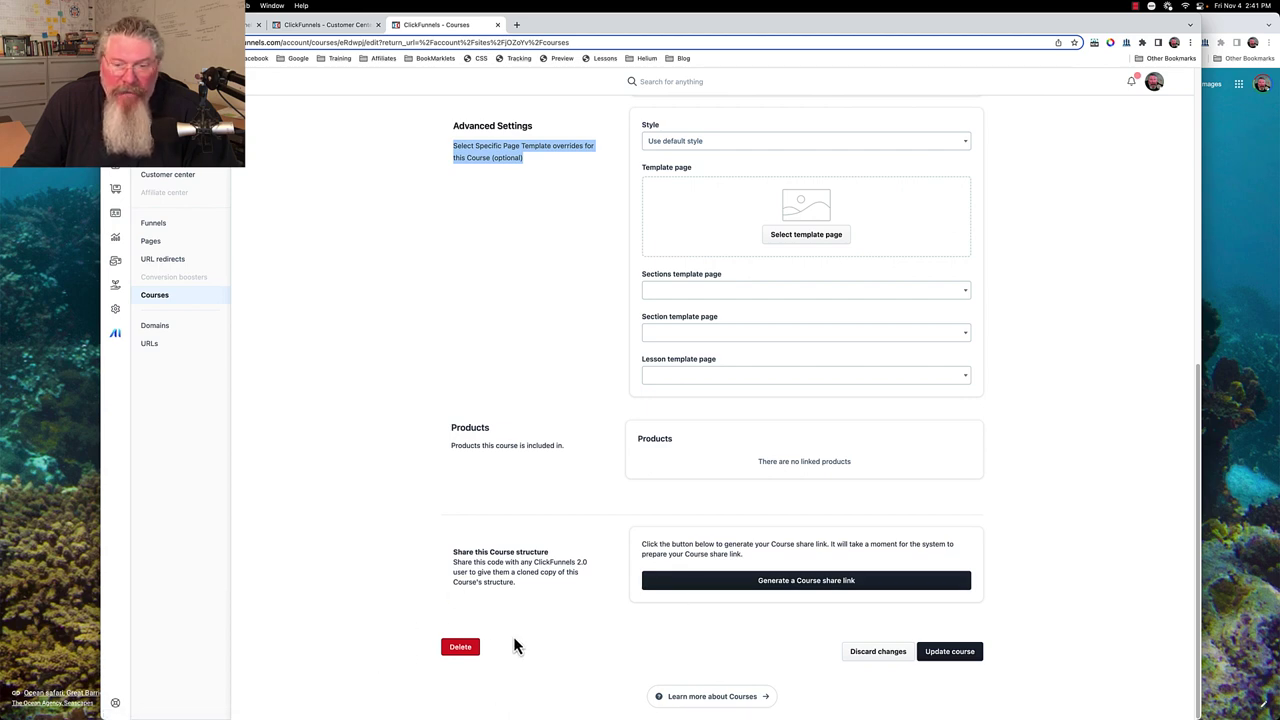
click(939, 650)
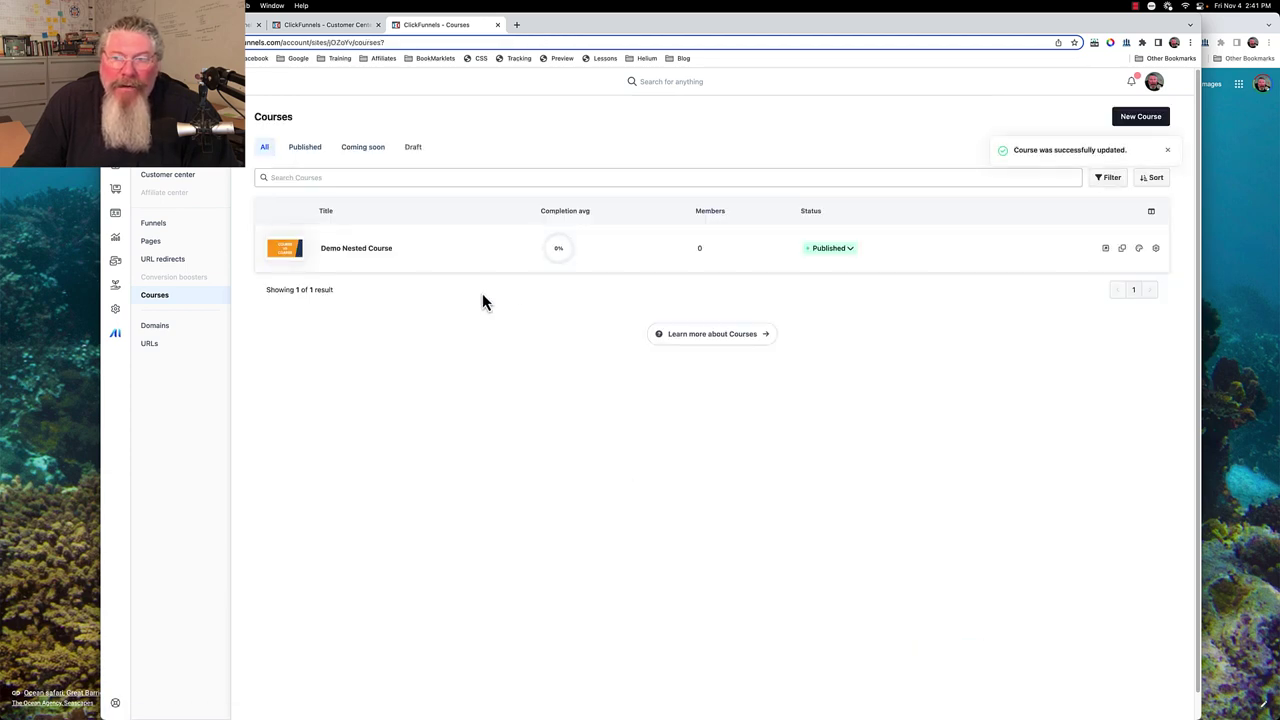
Open the Demo Nested Course and expand Modules B1, B2 and A1 to examine their nested modules and lessons, then collapse Module B1
click(370, 255)
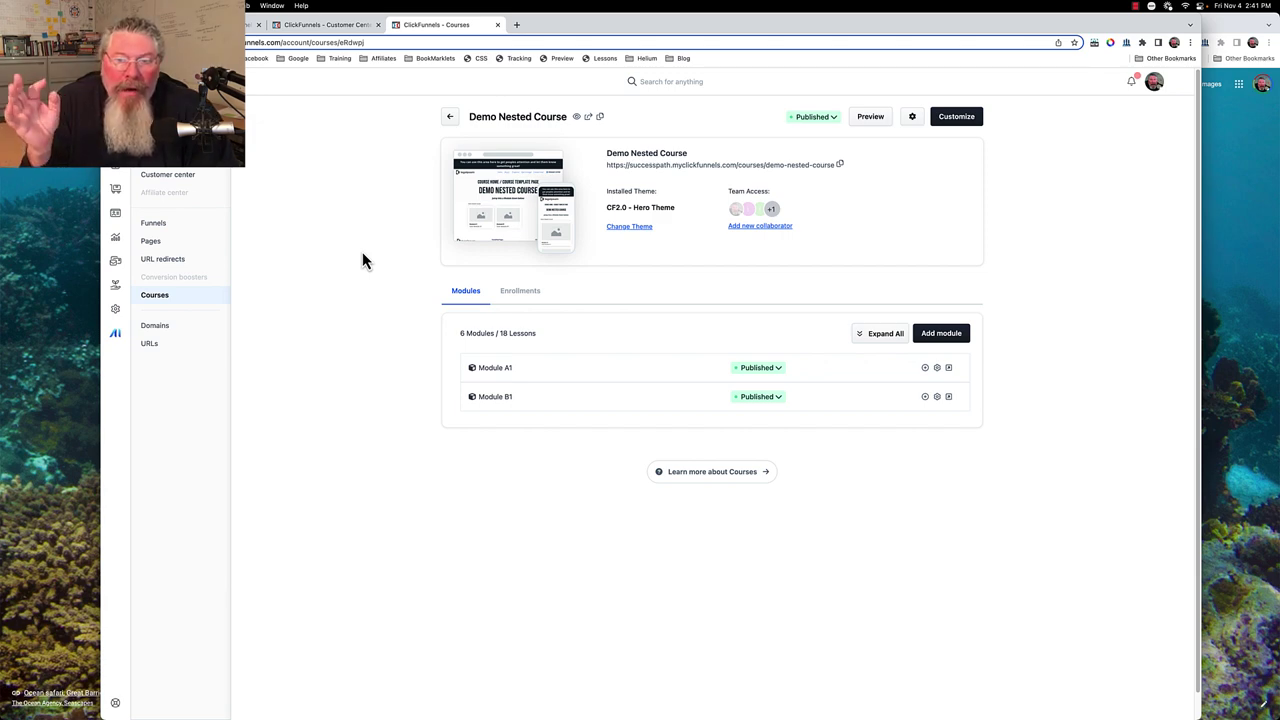
click(501, 403)
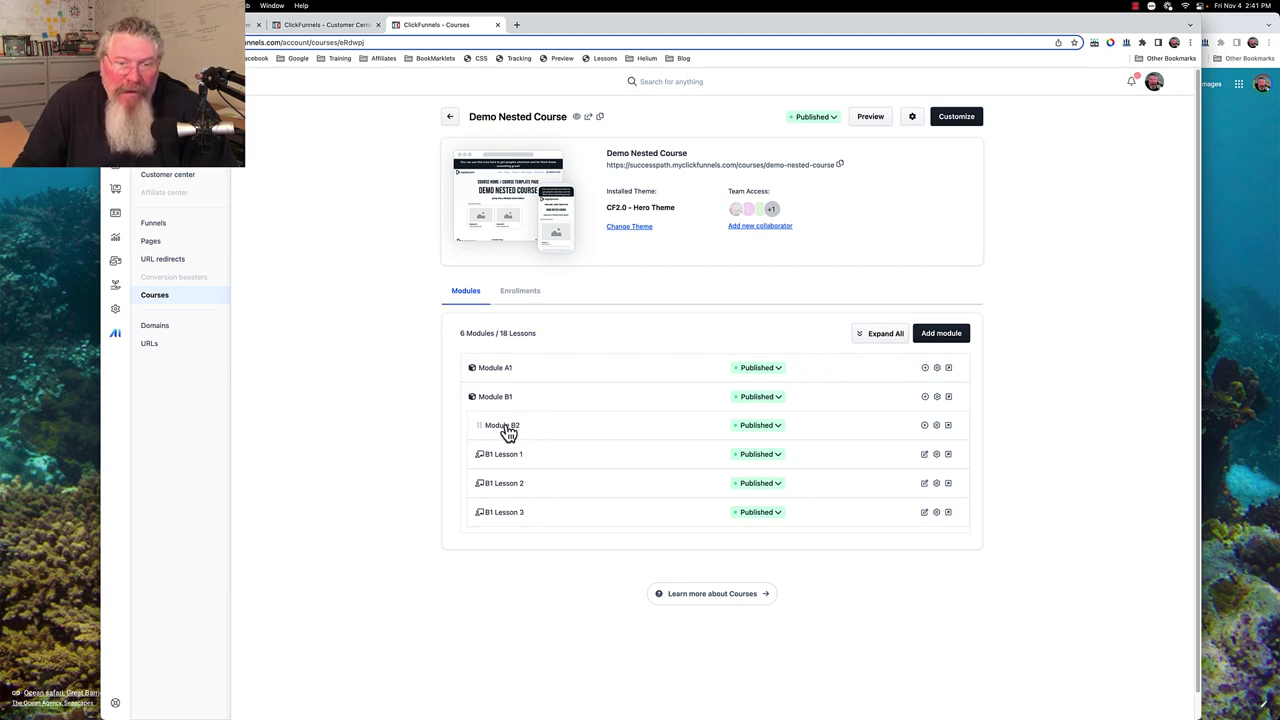
click(507, 427)
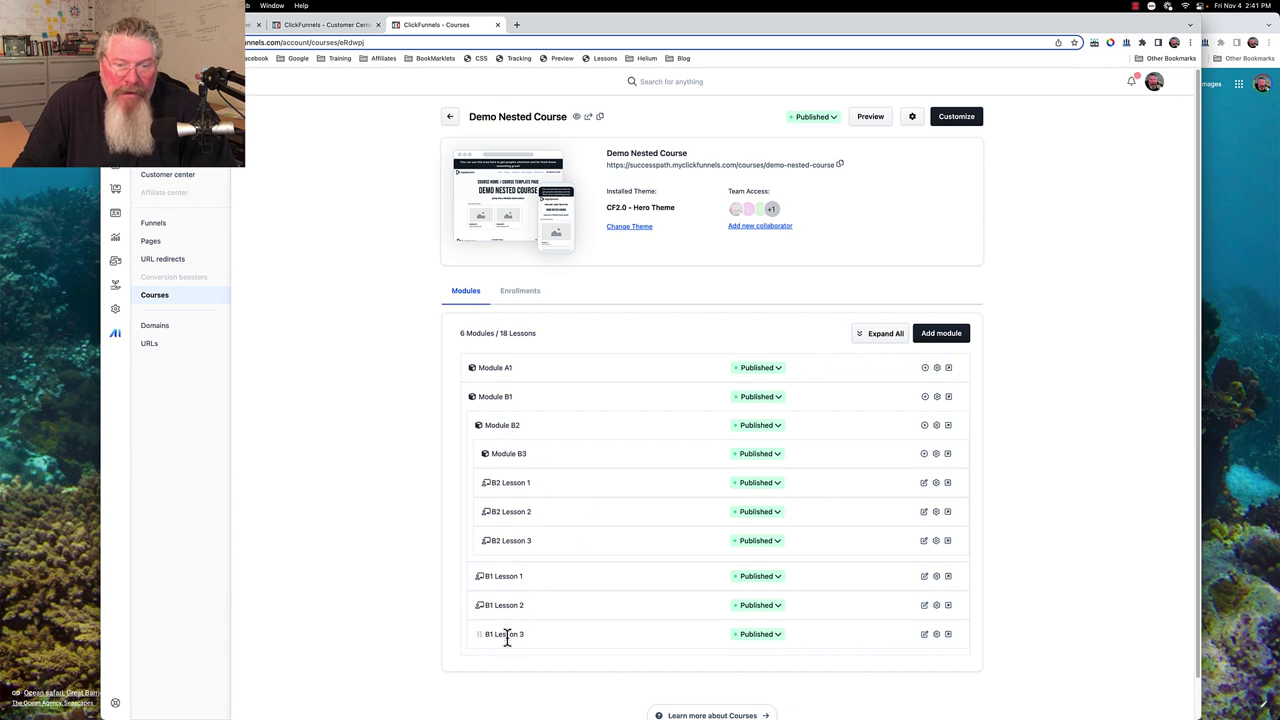
click(510, 428)
click(510, 428)
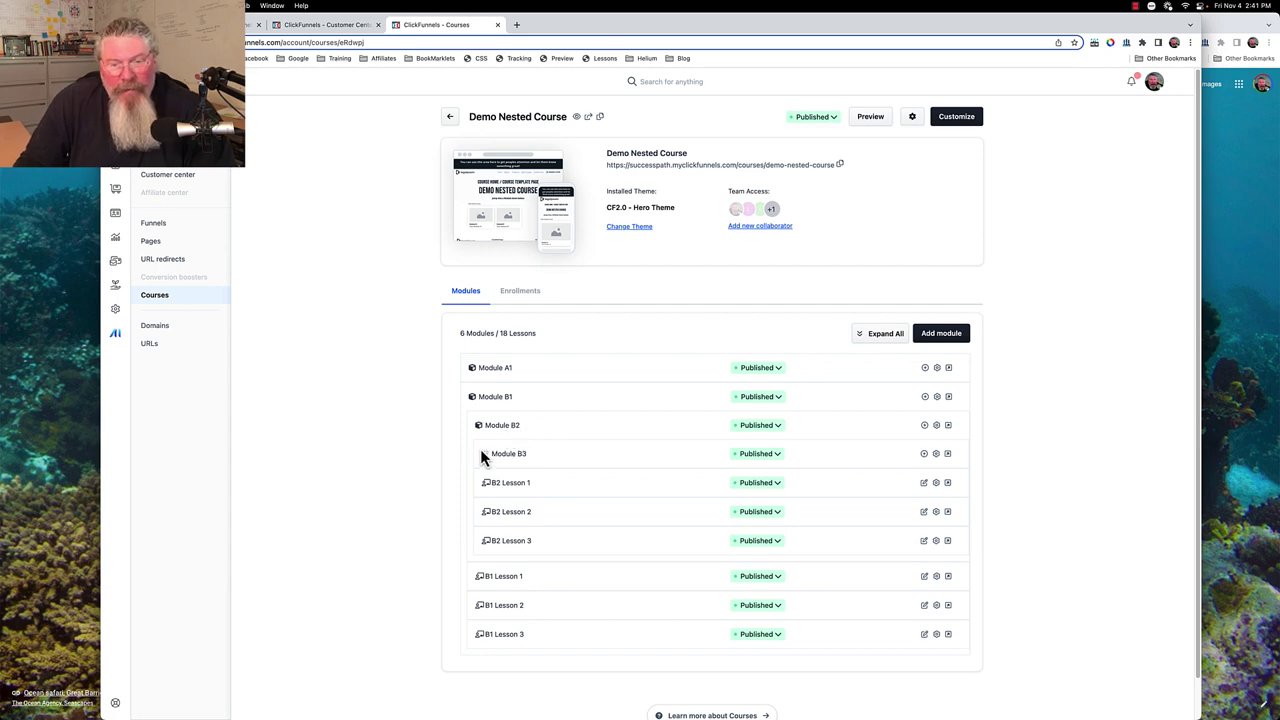
click(497, 370)
click(507, 400)
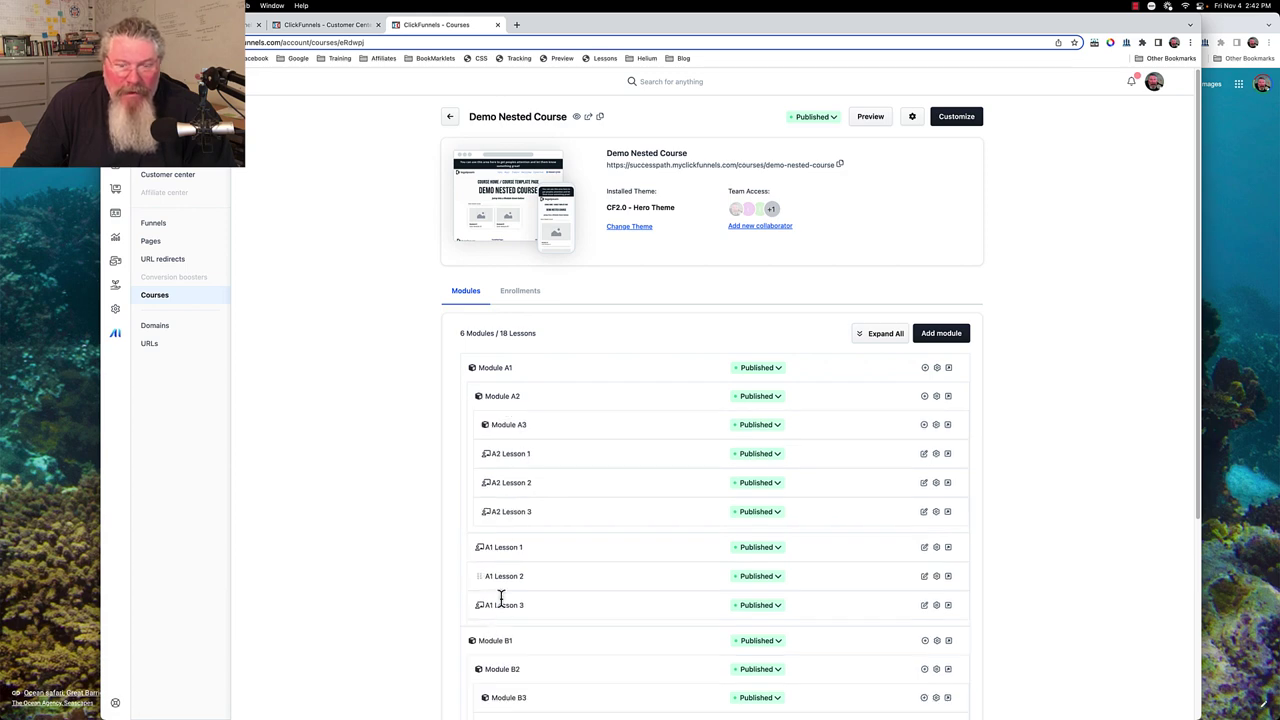
click(500, 643)
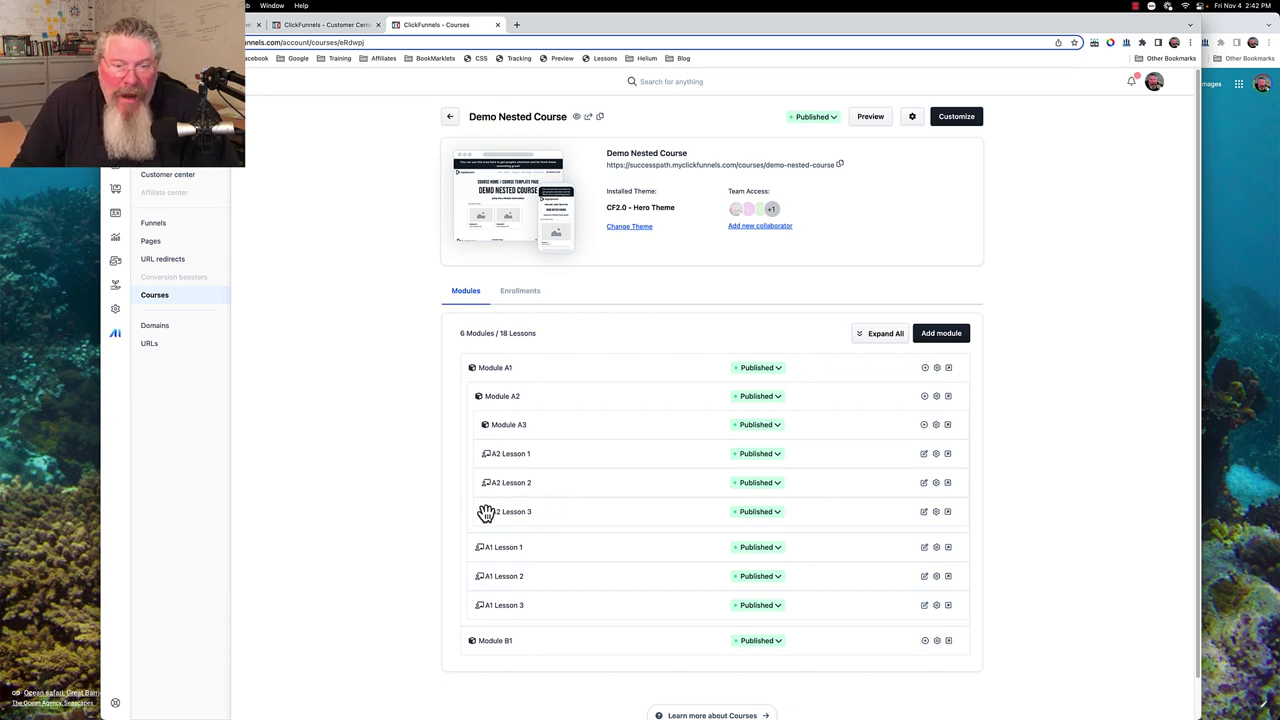
Reorder Module A2: A2 Lesson 3 above A2 Lesson 2, A2 Lesson 1 first, and A1 Lesson 1 moved in directly below it
drag(485, 513, 486, 481)
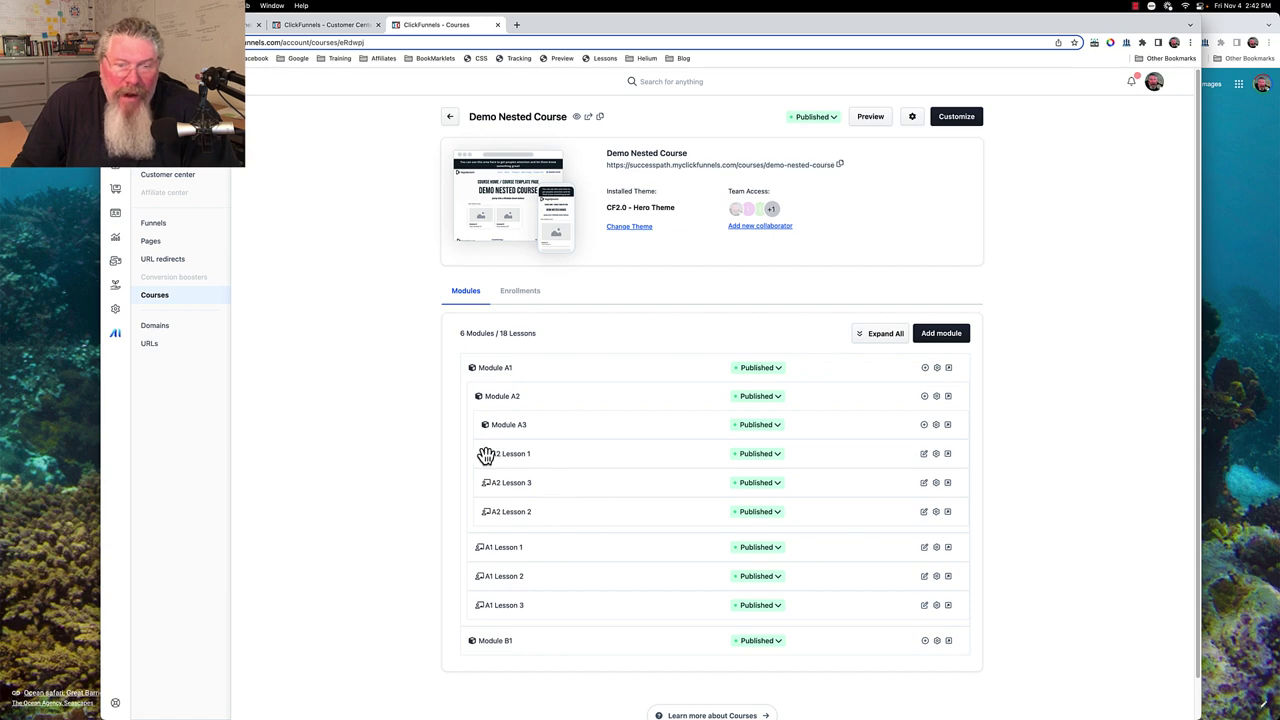
drag(486, 454, 491, 422)
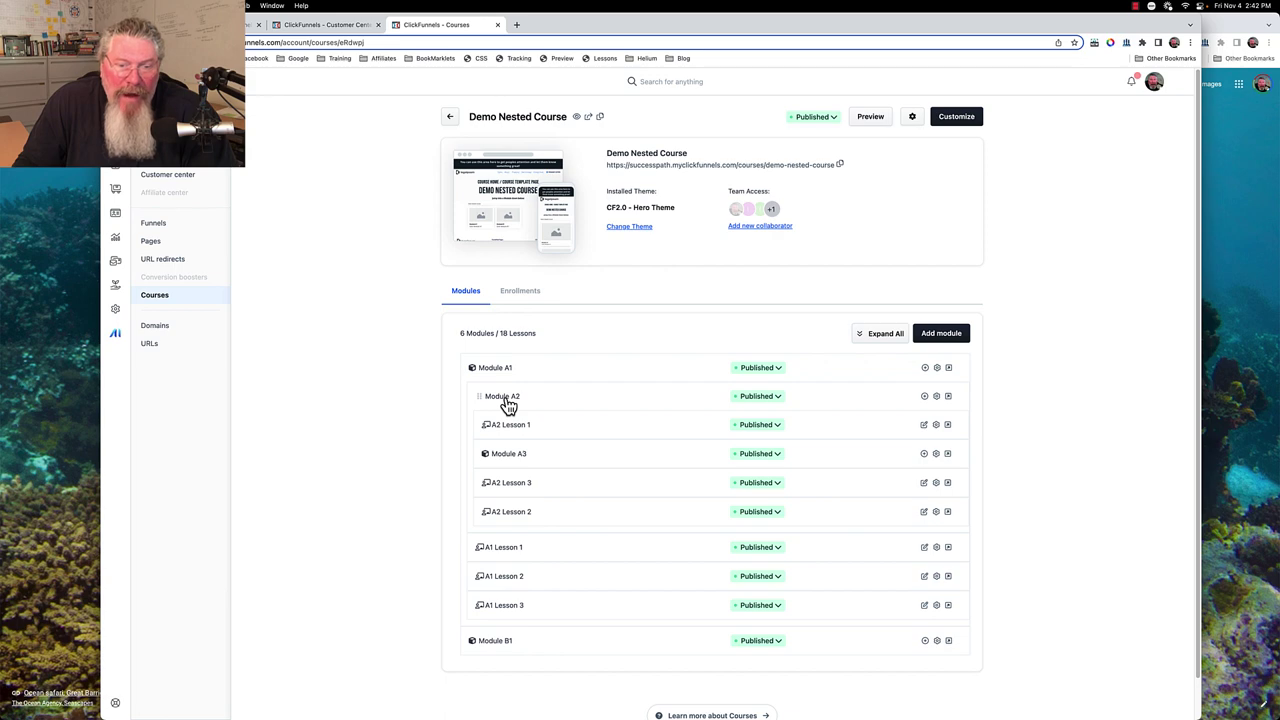
drag(478, 546, 492, 452)
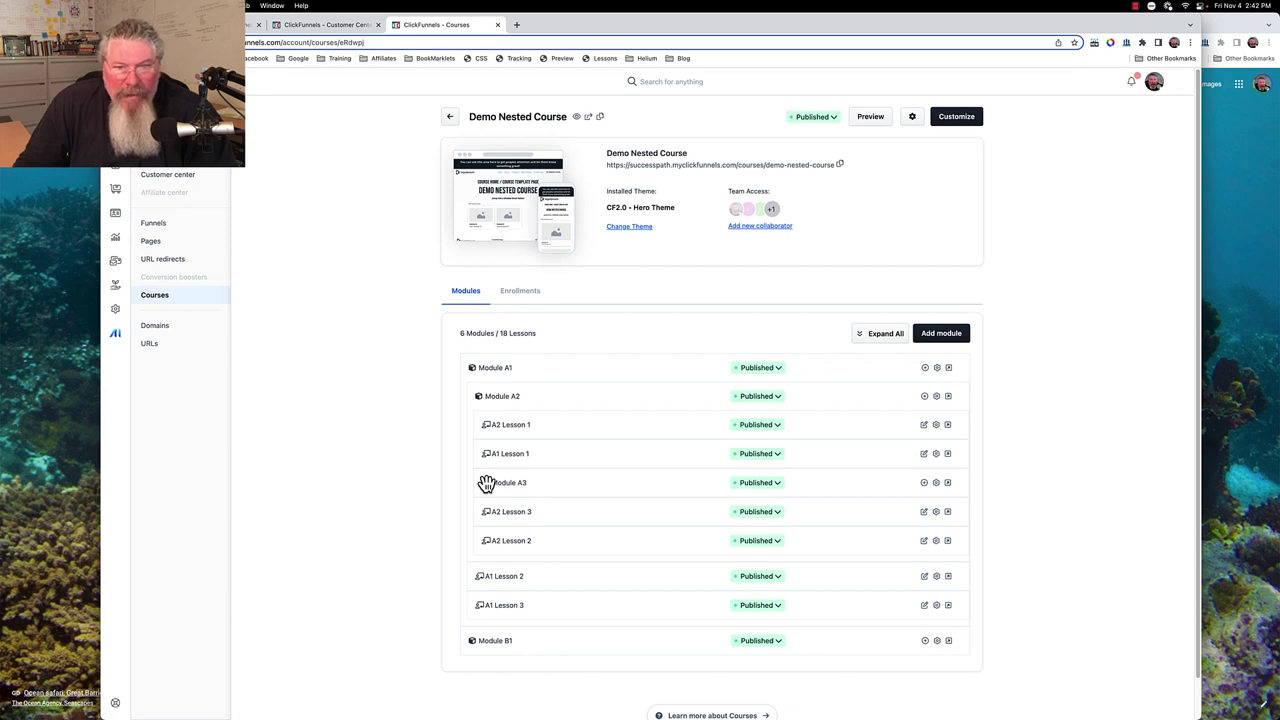
Move Module A3 out of Module A2 to directly under Module A1, and place A1 Lesson 2 and A1 Lesson 3 above it
drag(486, 482, 485, 396)
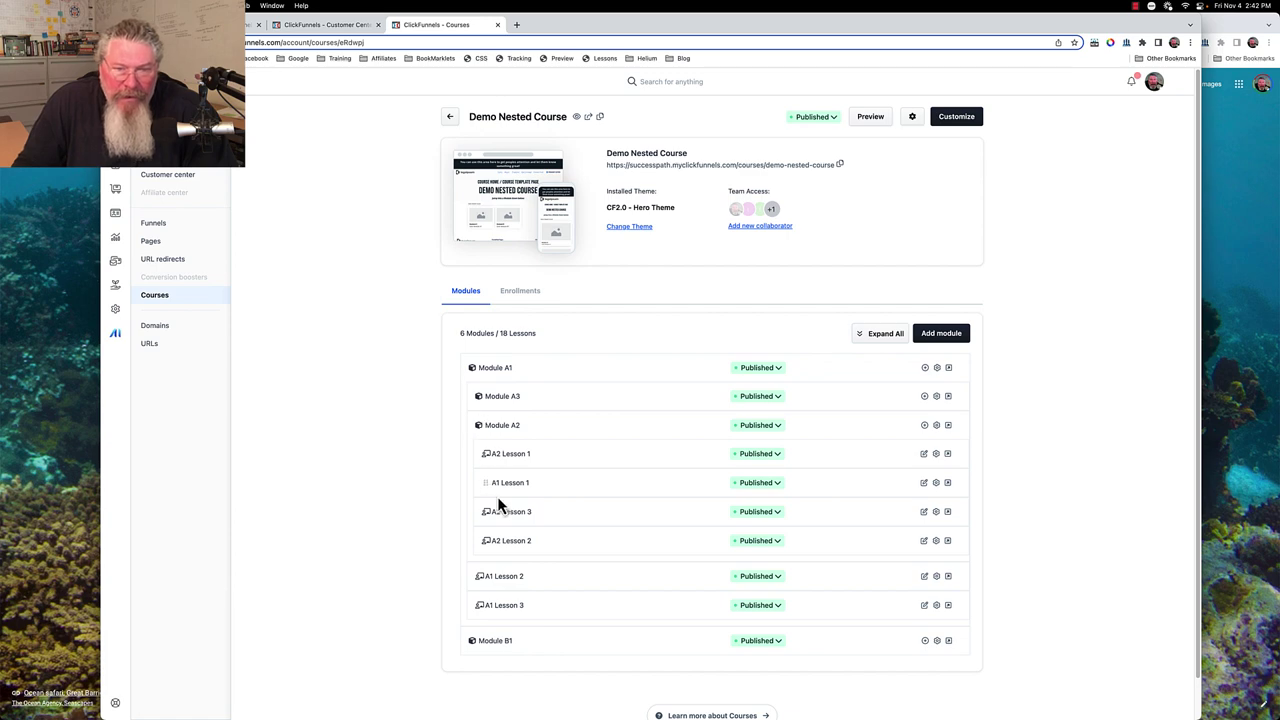
drag(476, 577, 487, 421)
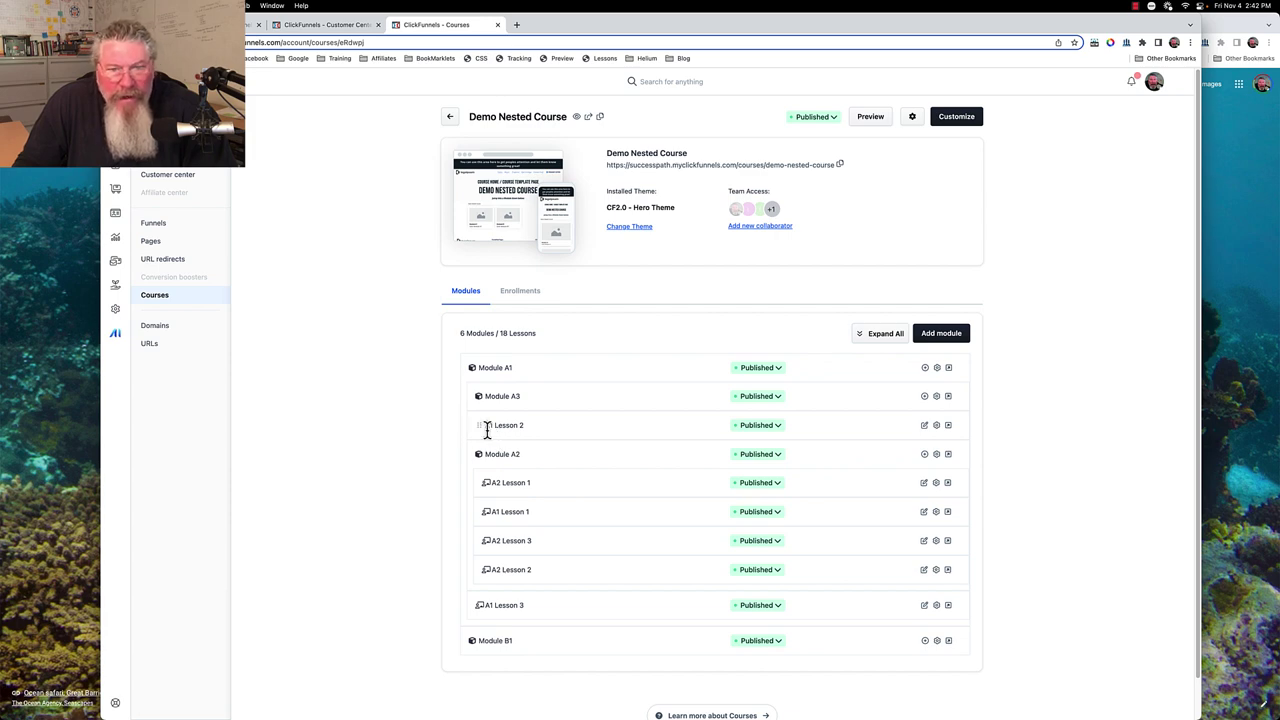
drag(487, 422, 513, 420)
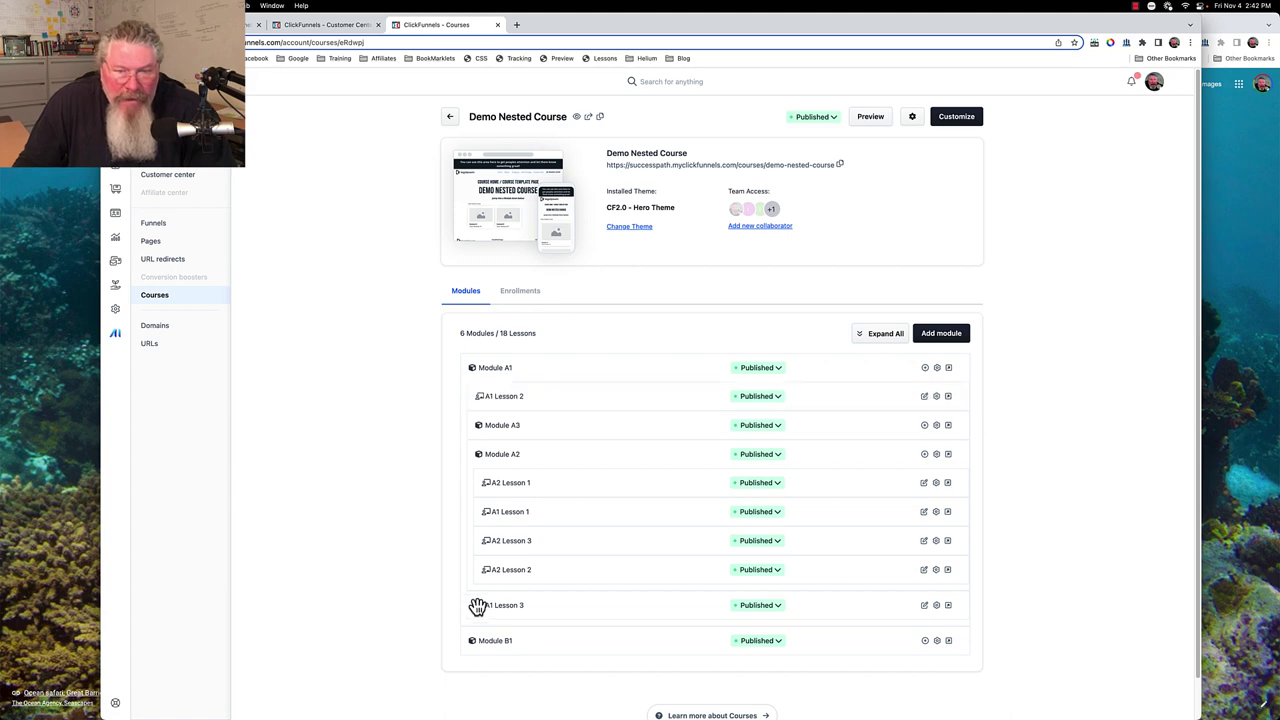
drag(478, 605, 504, 428)
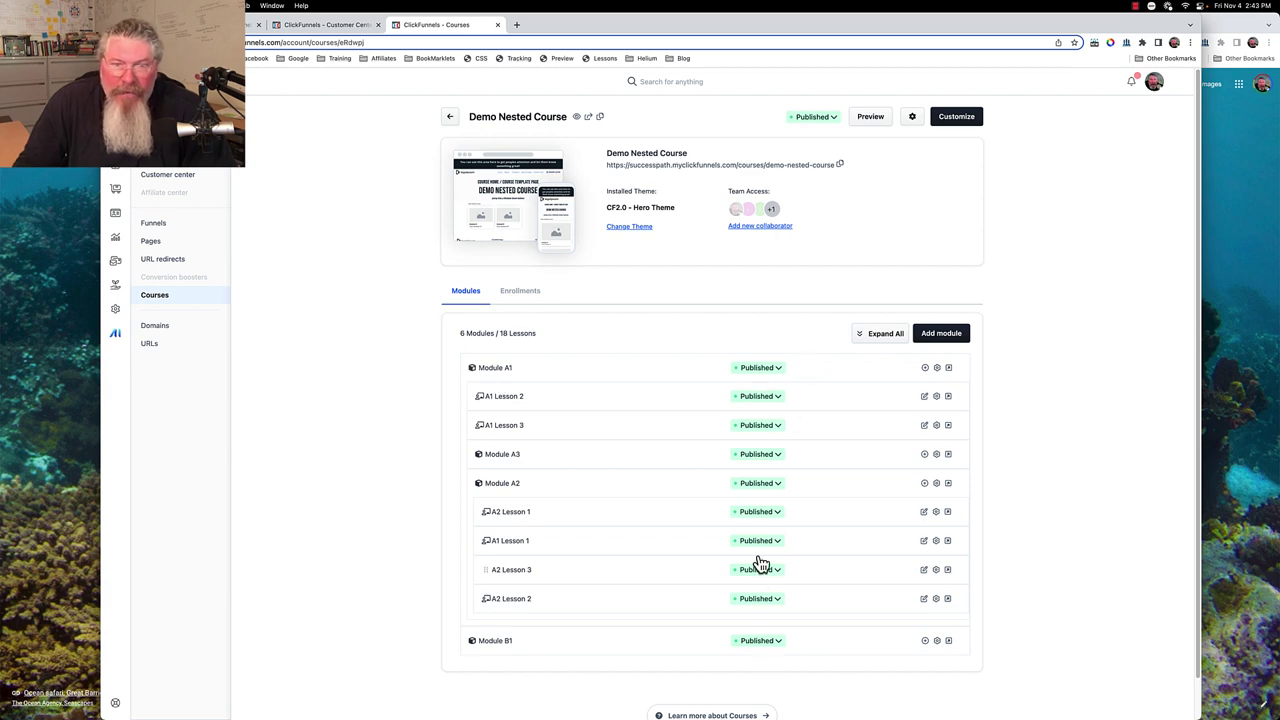
Set Module A1 to Draft immediately without an unenrollment email, and set A1 Lesson 2 to Draft as well
click(760, 370)
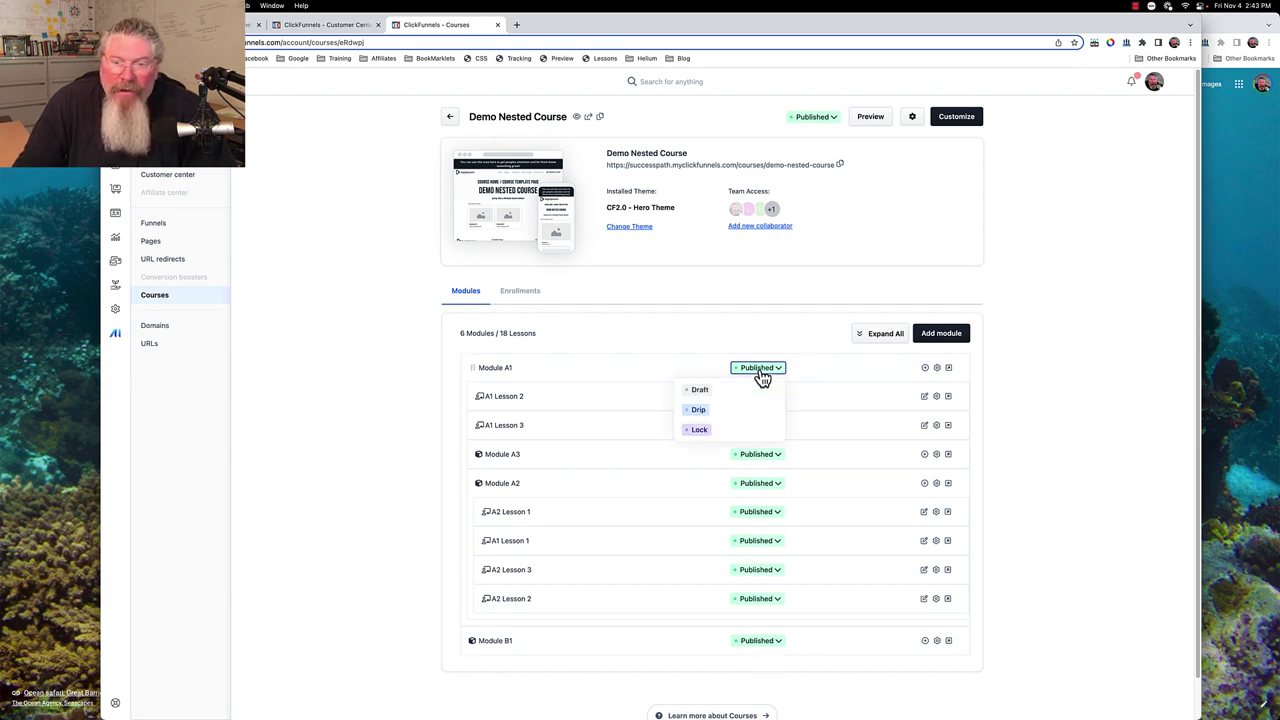
click(699, 391)
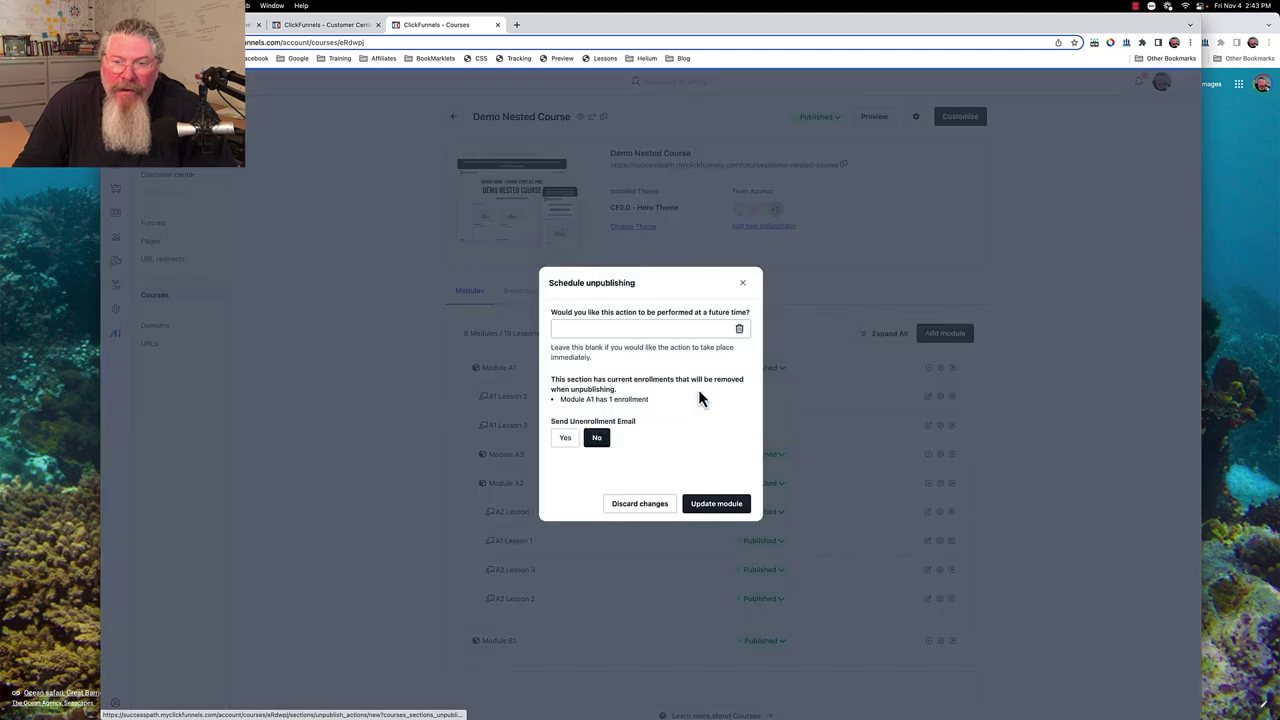
click(711, 503)
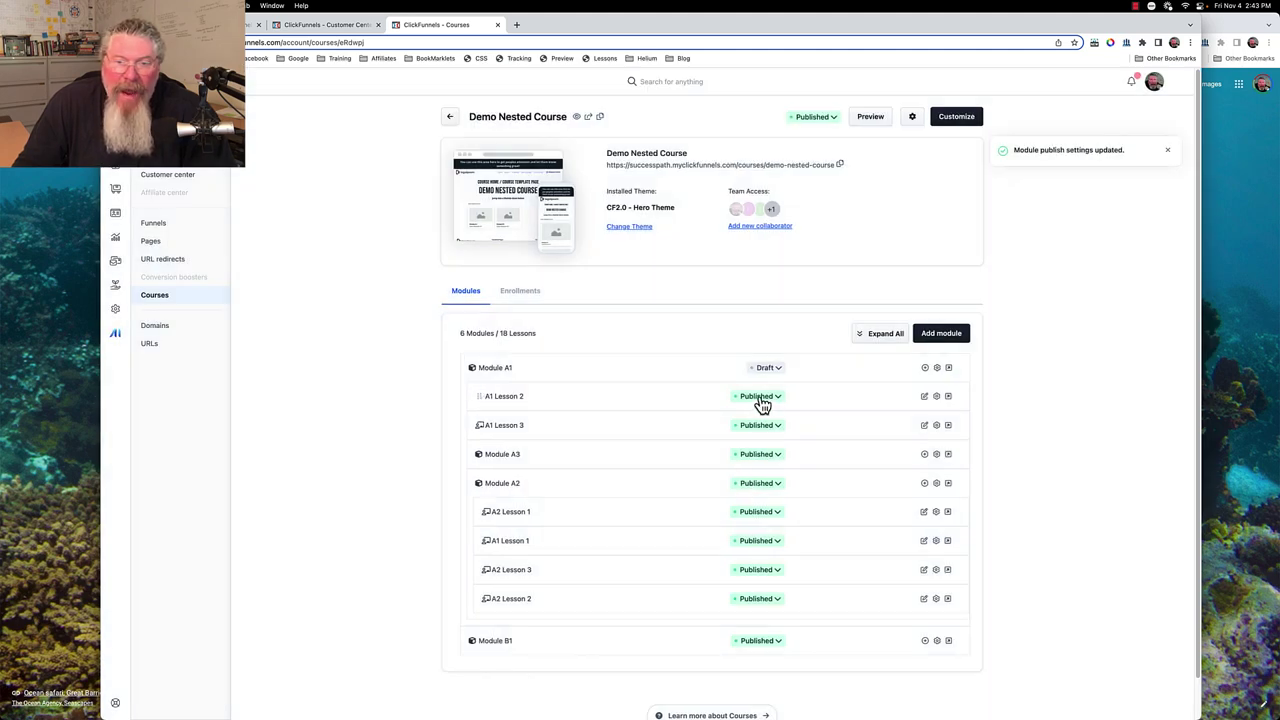
click(760, 401)
click(708, 422)
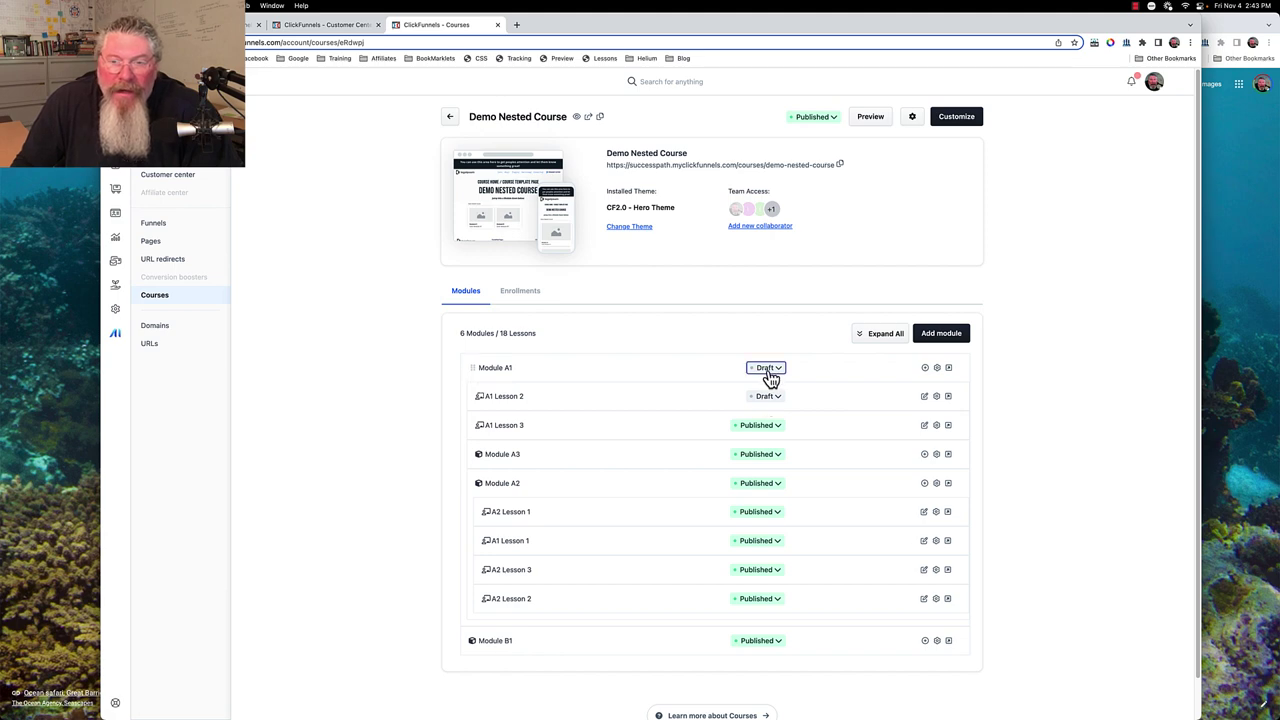
Set Module A1 to Drip with 7 days until drip access
click(767, 370)
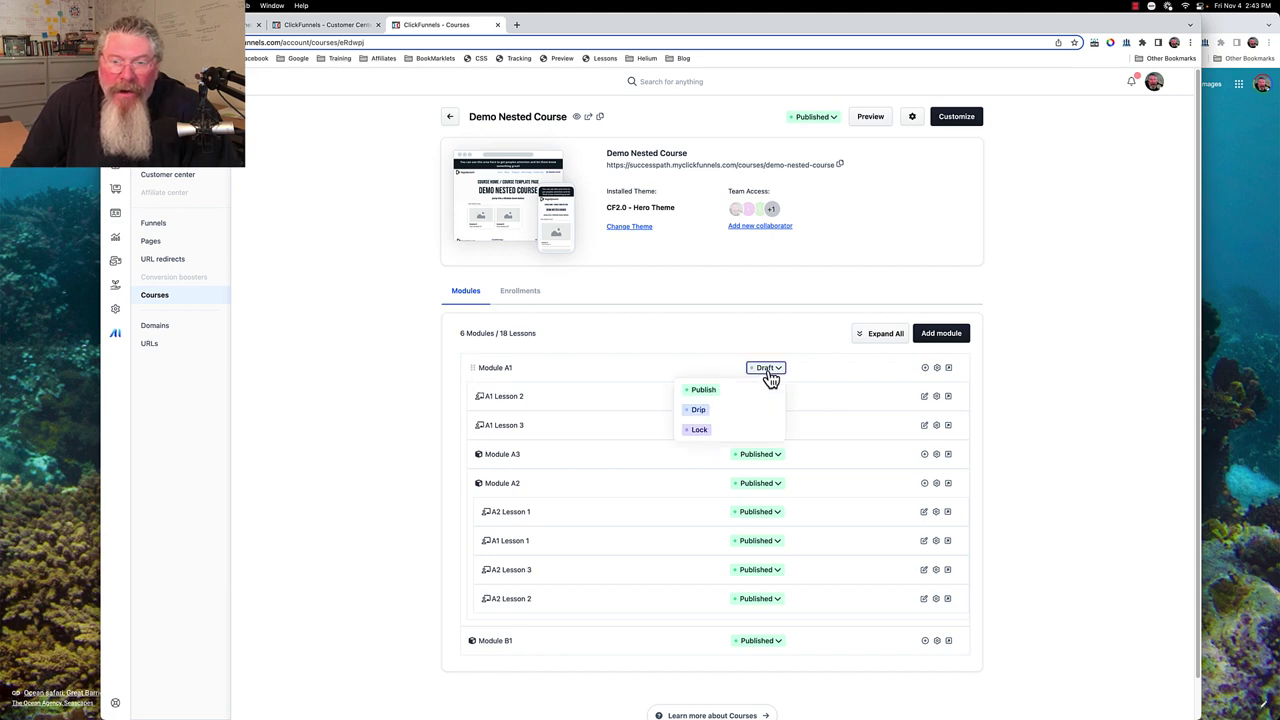
click(699, 414)
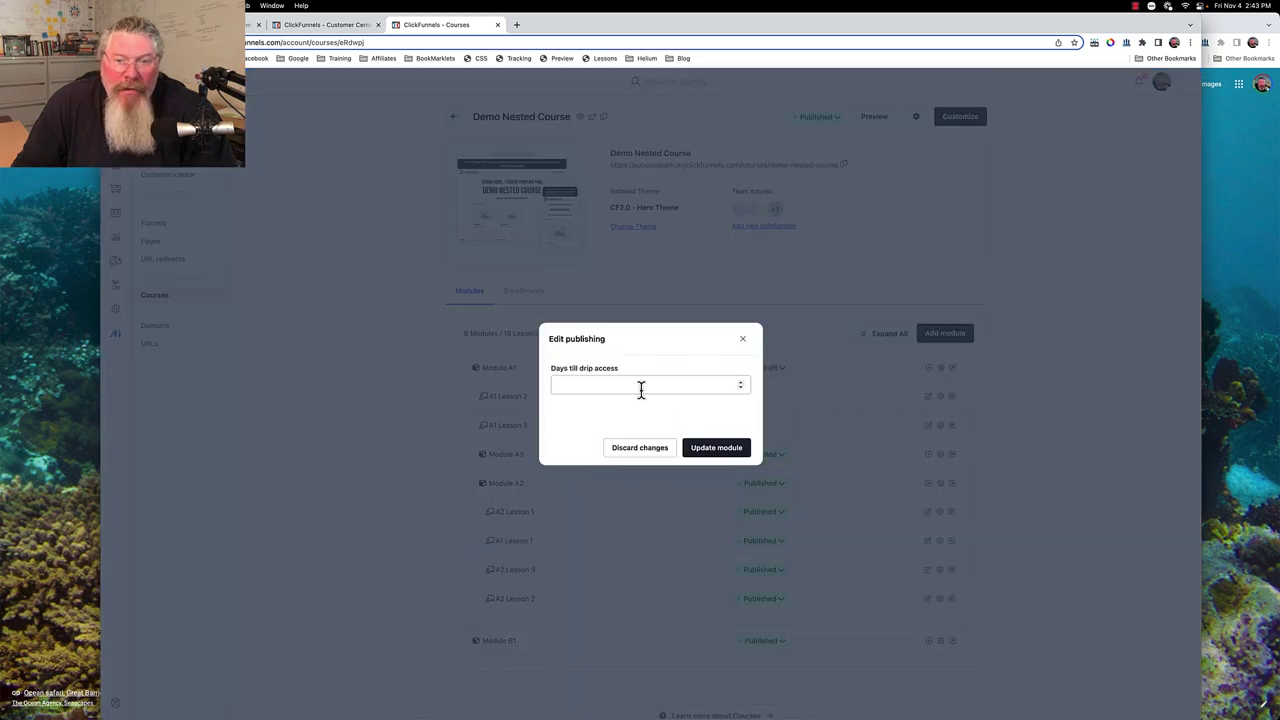
click(638, 386)
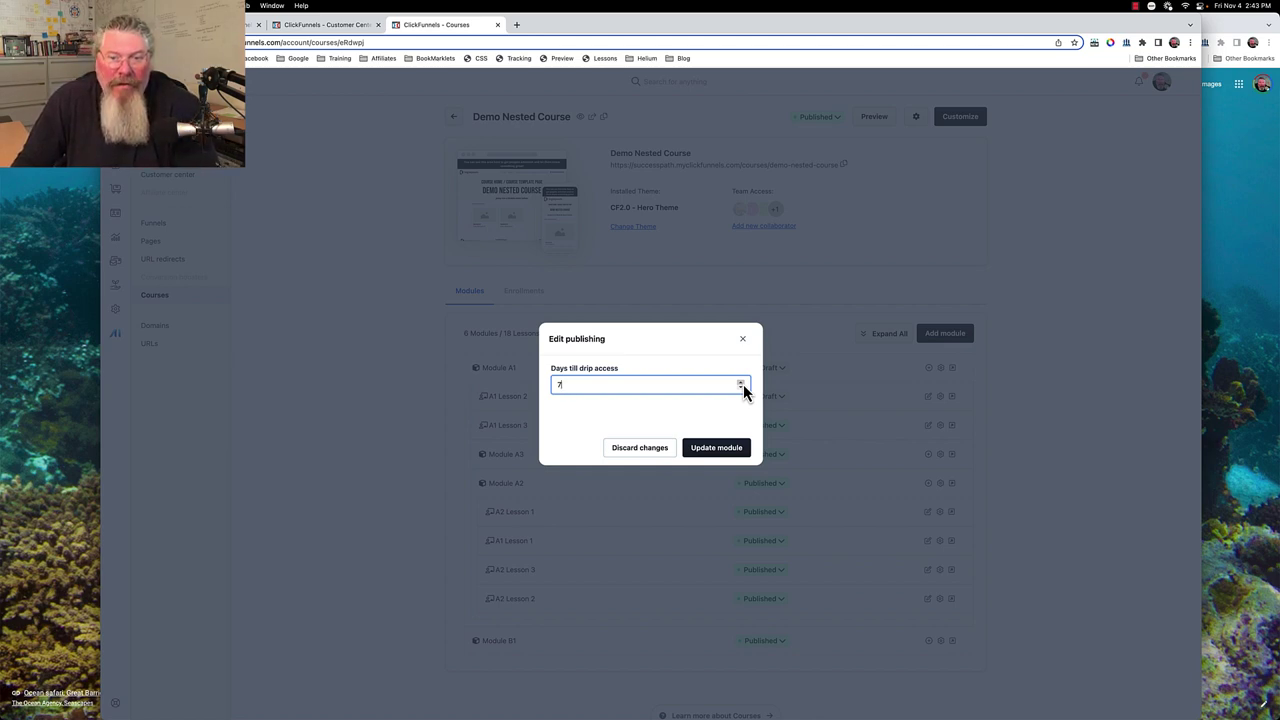
click(719, 451)
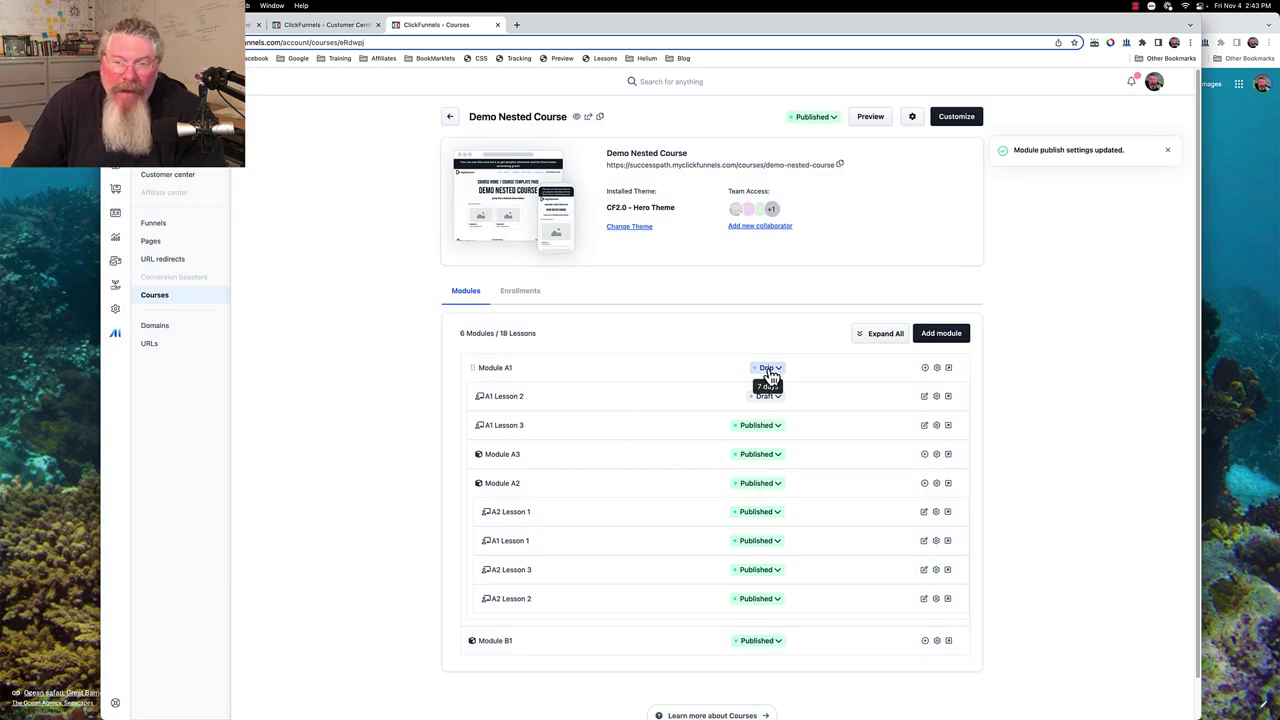
Publish Module A1 immediately with a blank schedule date, without auto-enrolling existing students or sending an email notification
click(769, 372)
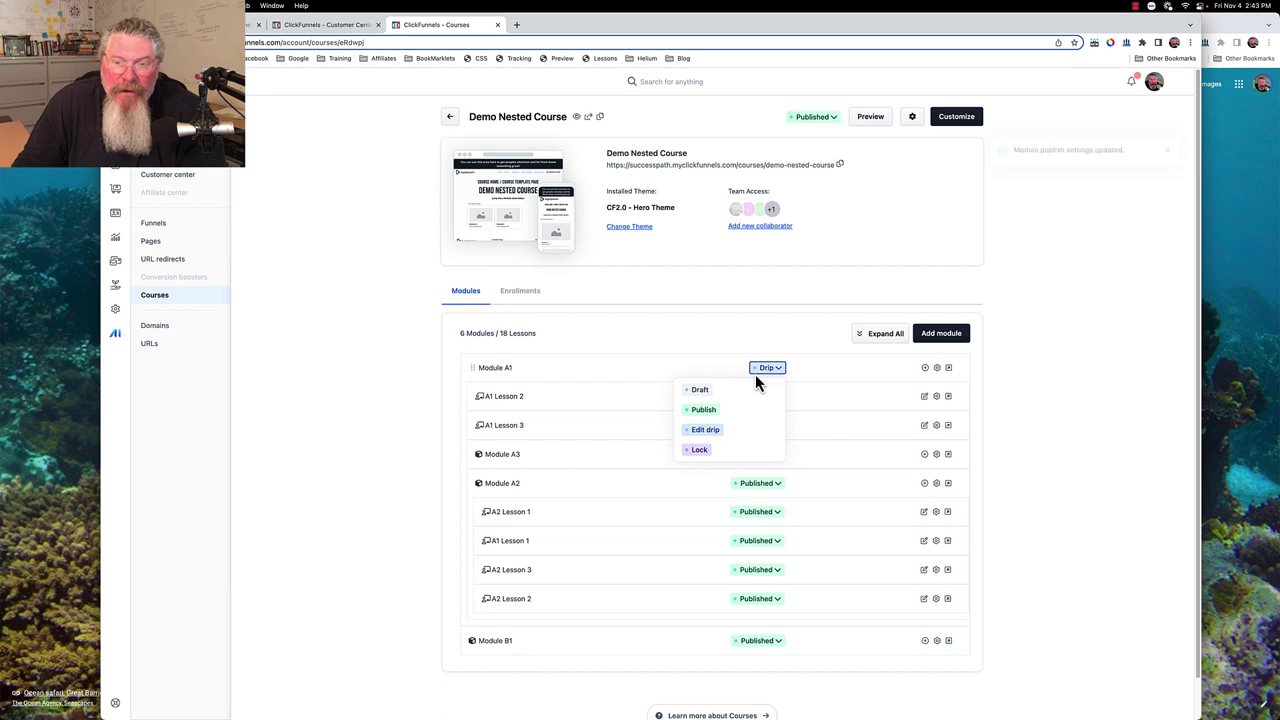
click(703, 411)
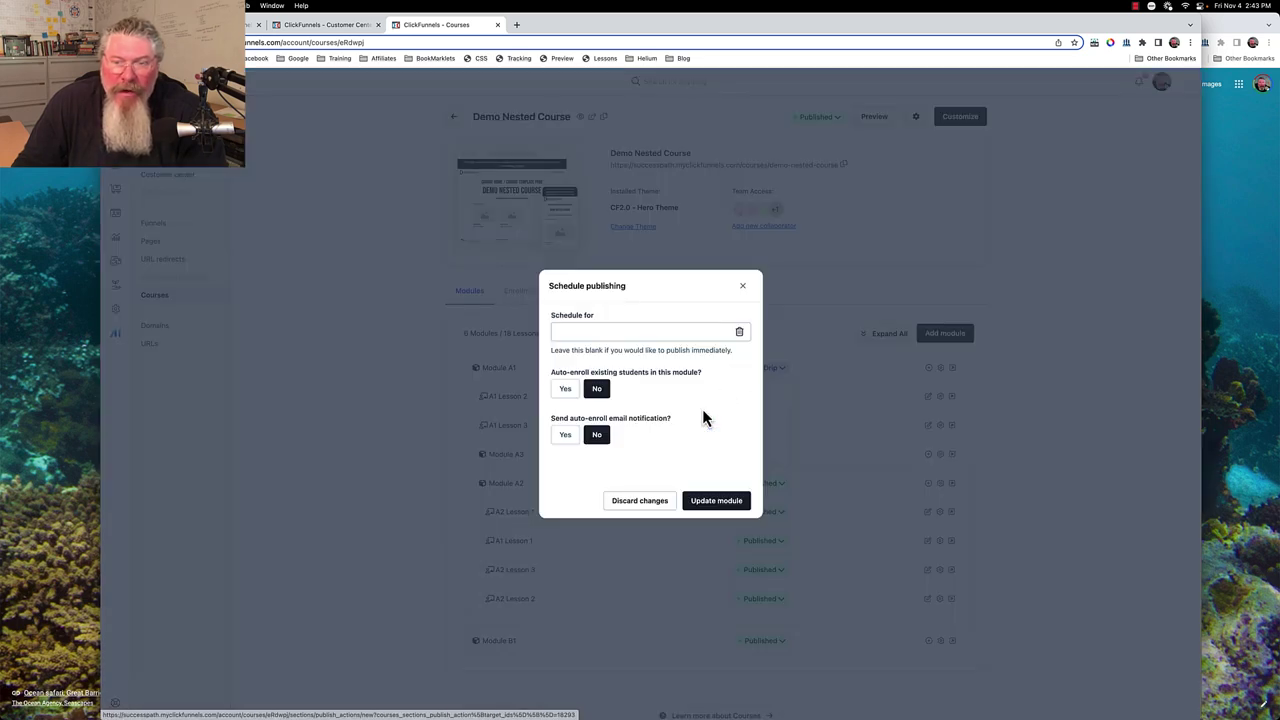
click(703, 331)
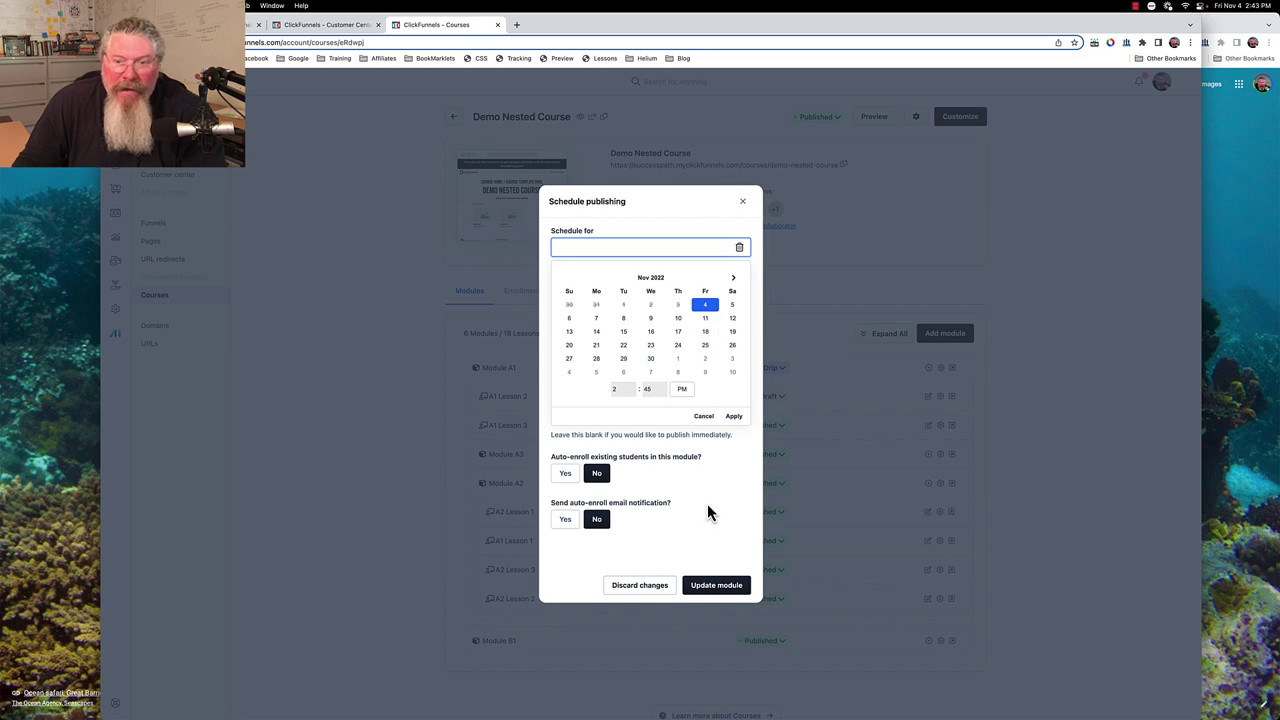
click(703, 416)
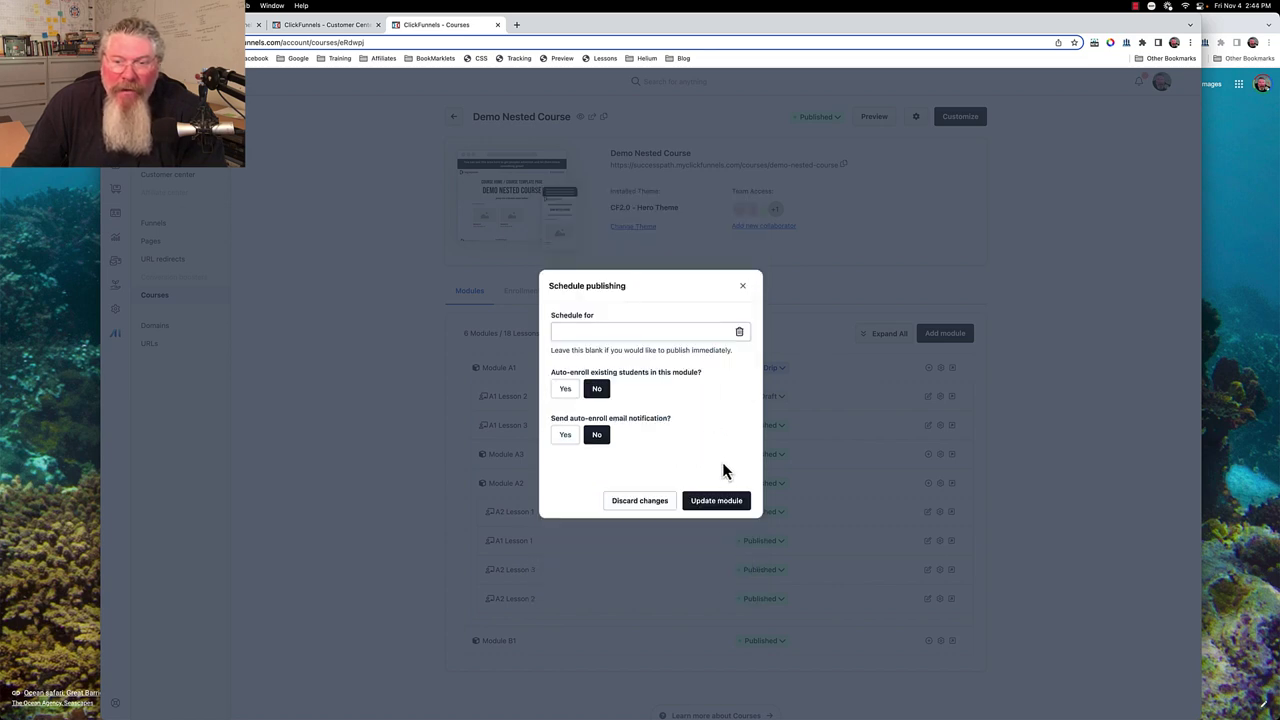
click(717, 502)
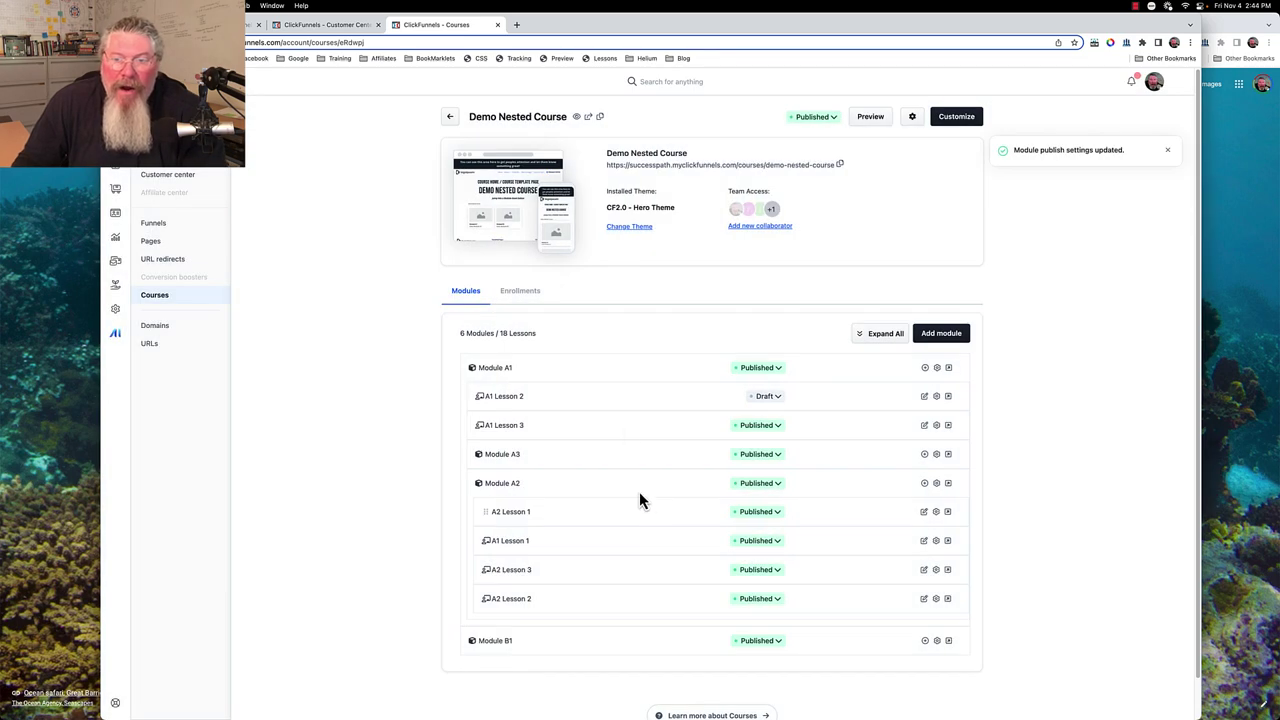
Return Module A1 to Draft immediately, leaving the unpublishing date blank
click(752, 369)
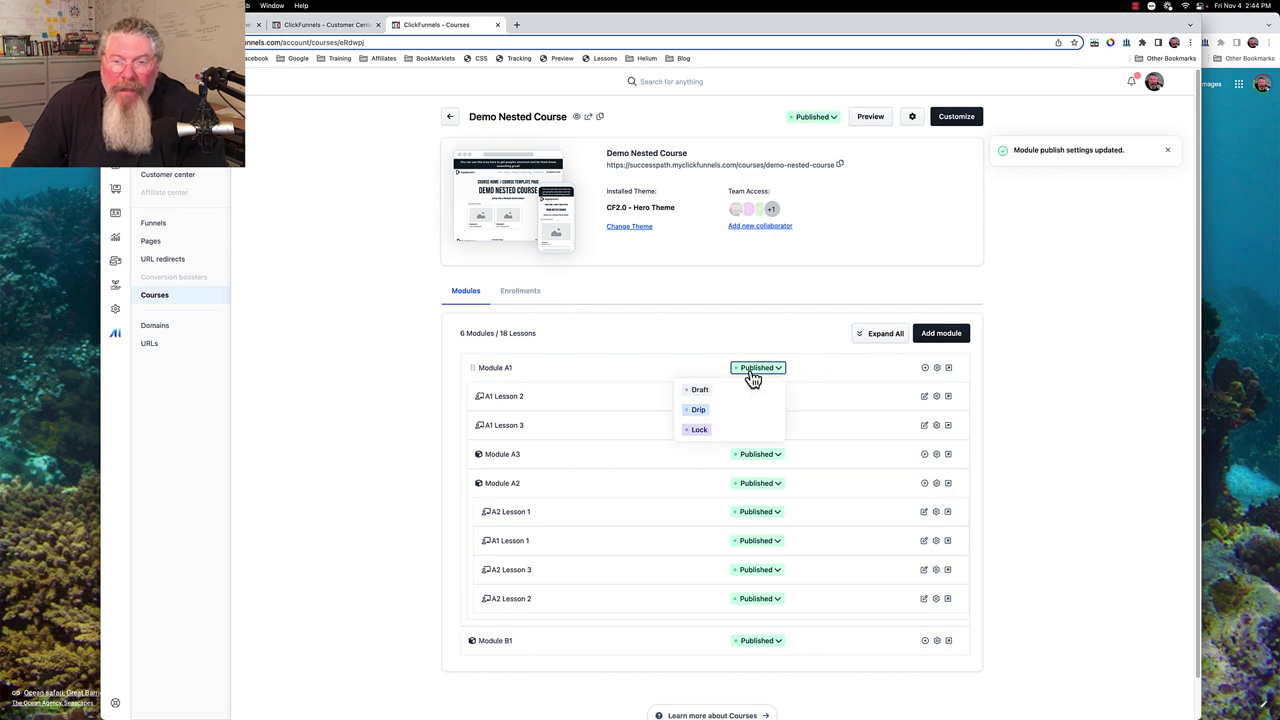
click(702, 390)
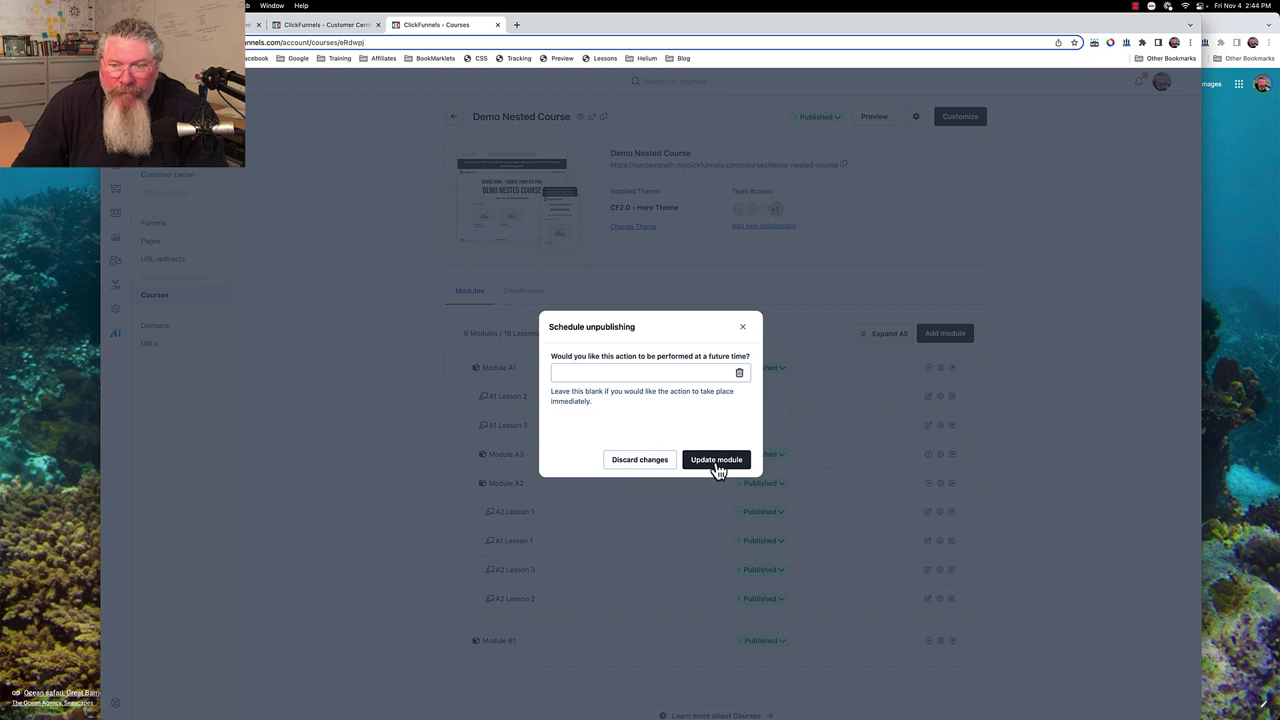
click(718, 463)
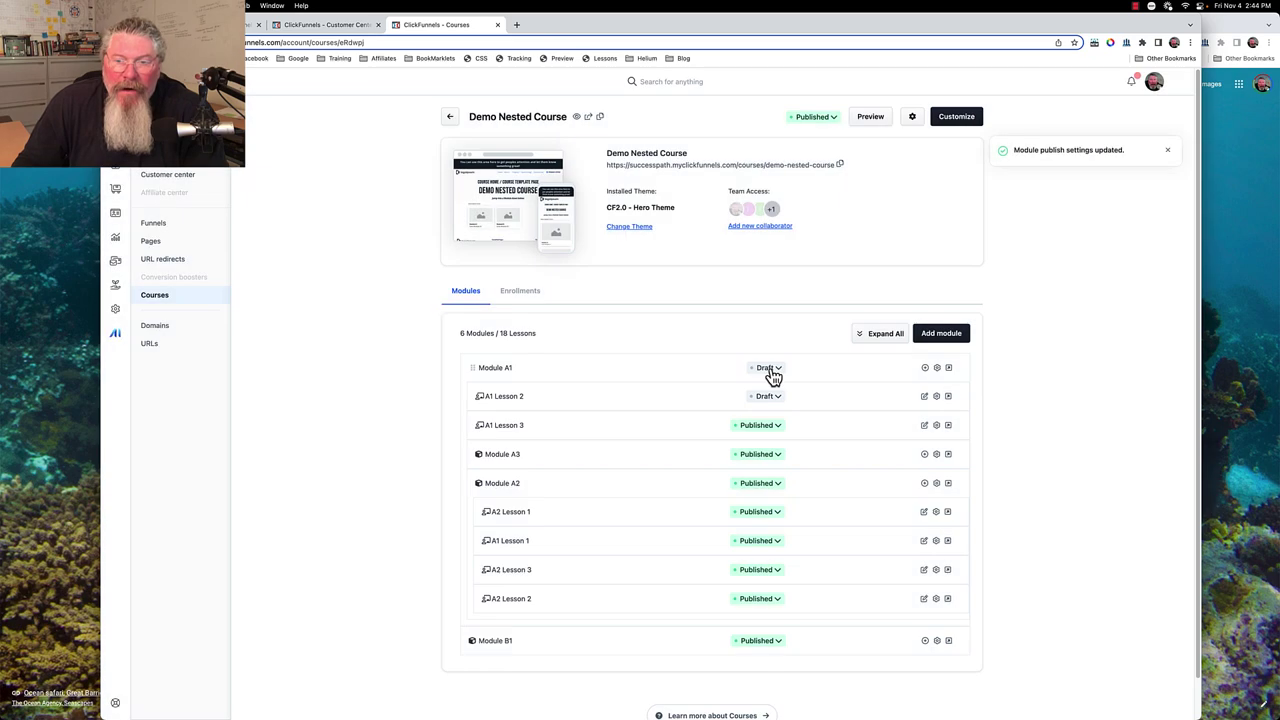
Publish Module A1 immediately without auto-enrolling existing students or sending an email notification, and publish A1 Lesson 2 as well
click(769, 370)
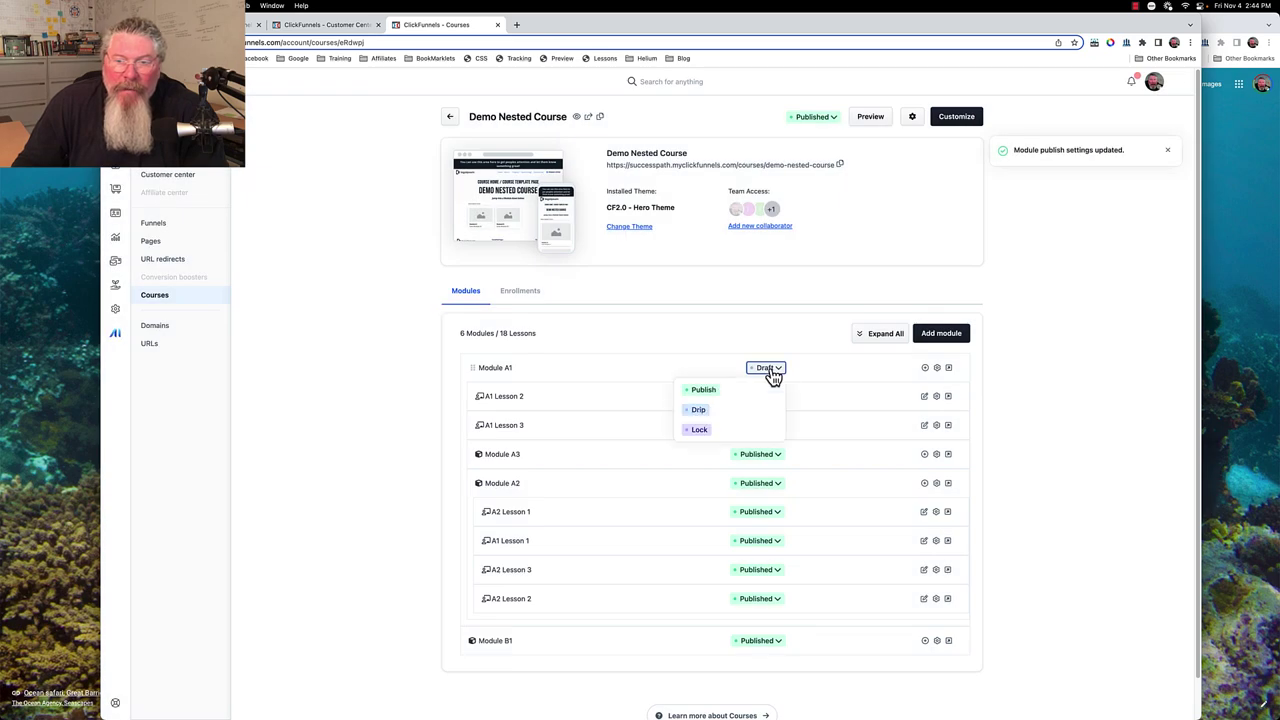
click(700, 389)
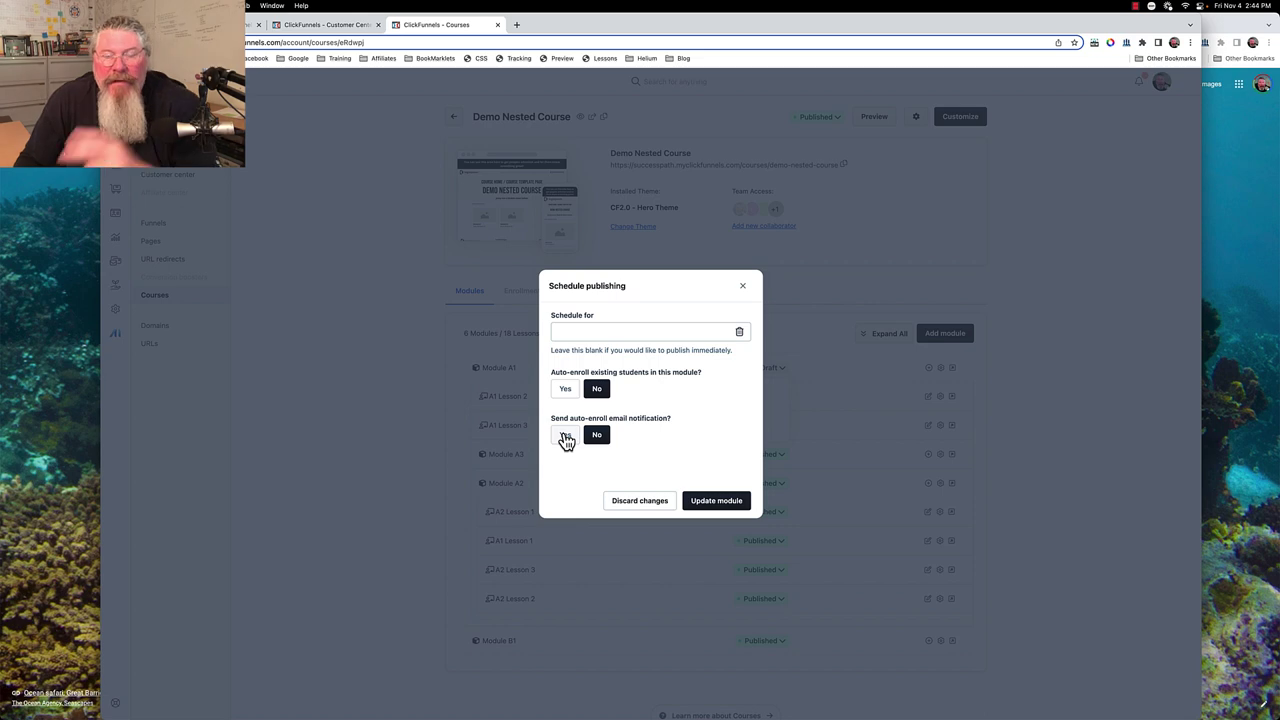
click(697, 502)
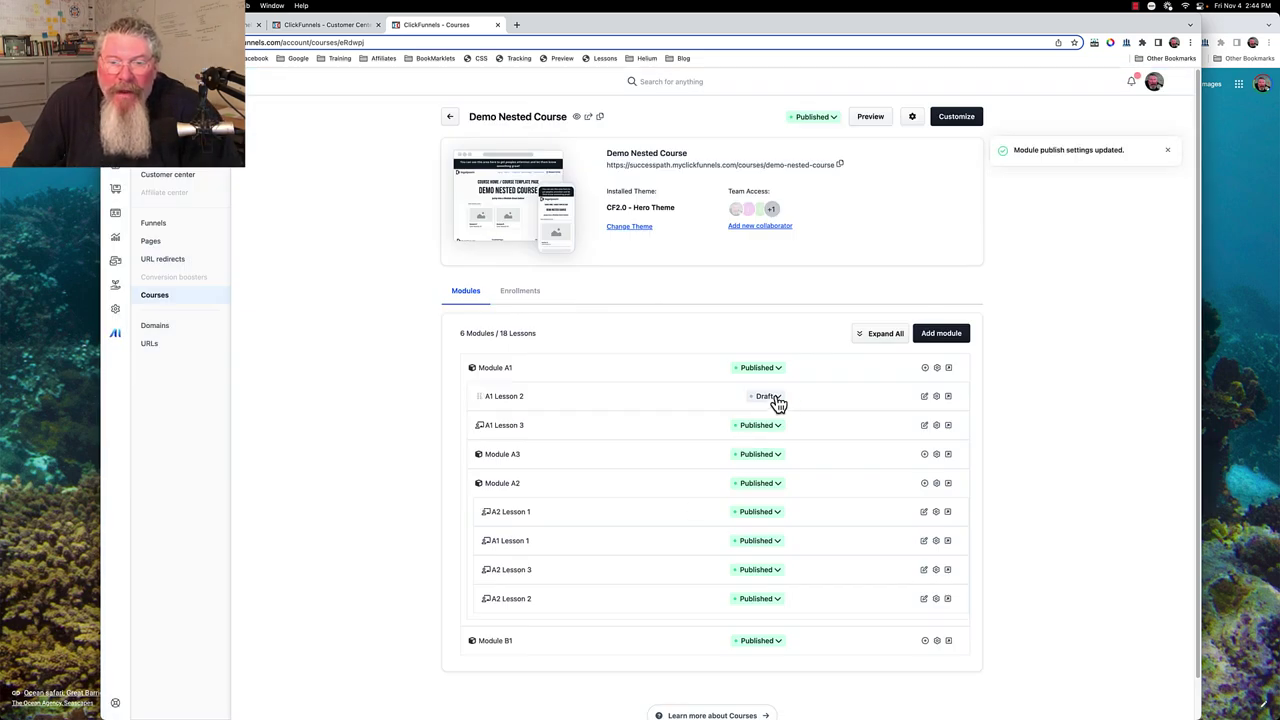
click(770, 397)
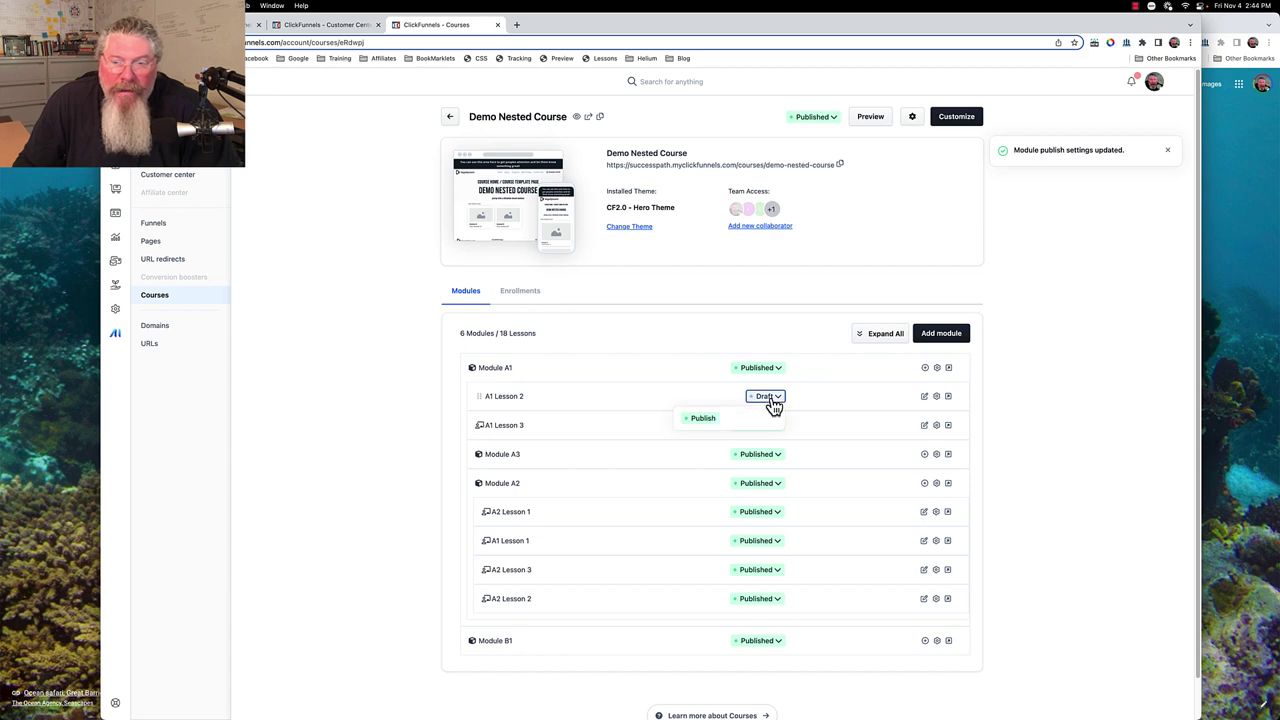
click(705, 420)
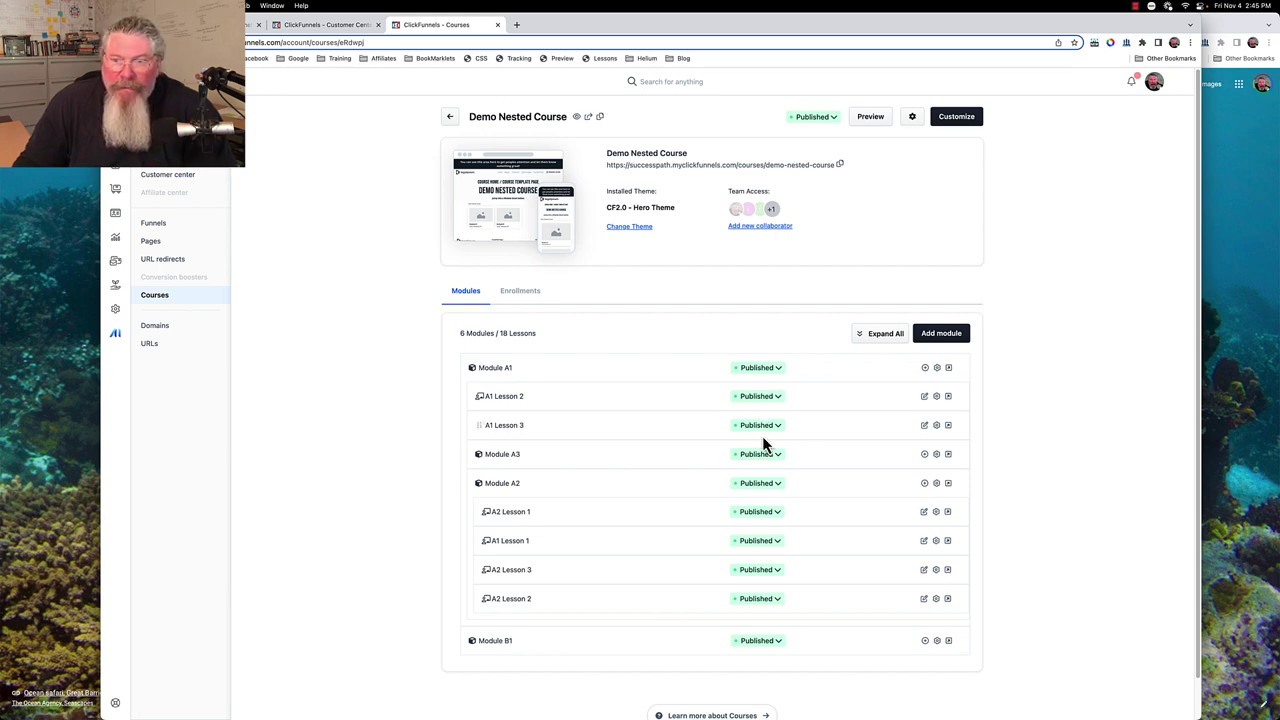
Try to delete the Demo Nested Course from its course settings, then return to the course list
click(450, 117)
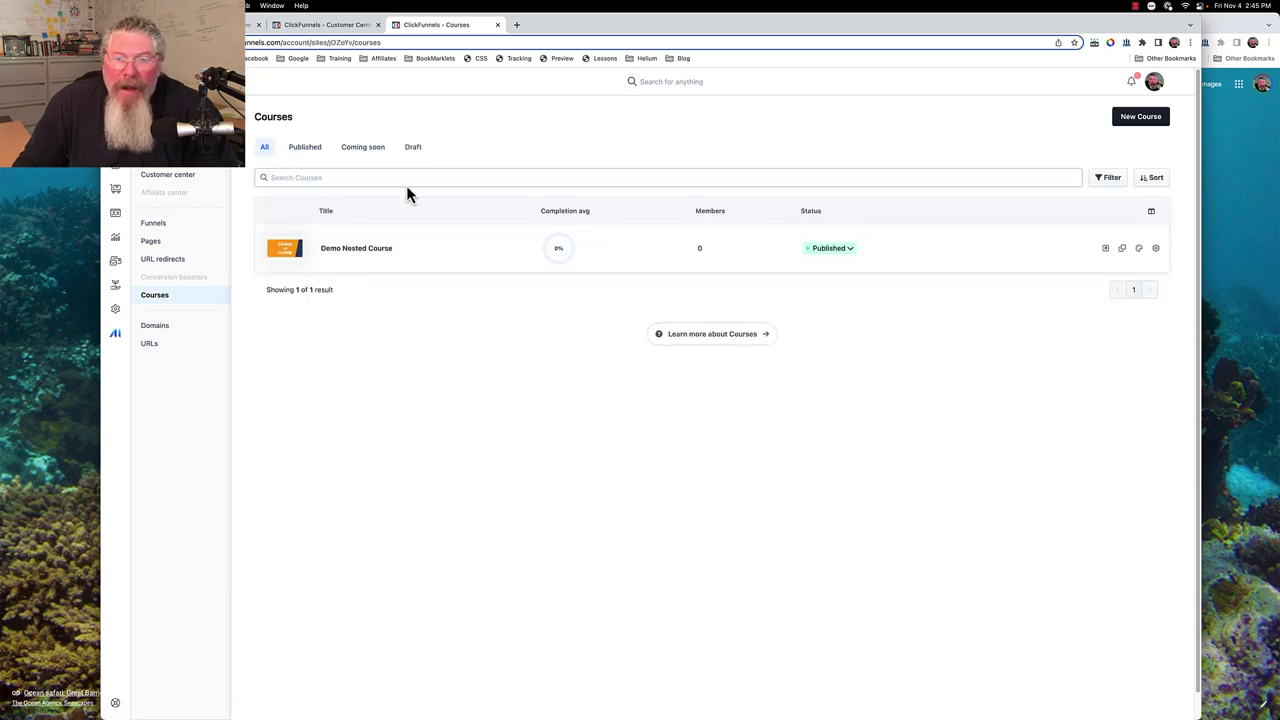
click(1155, 248)
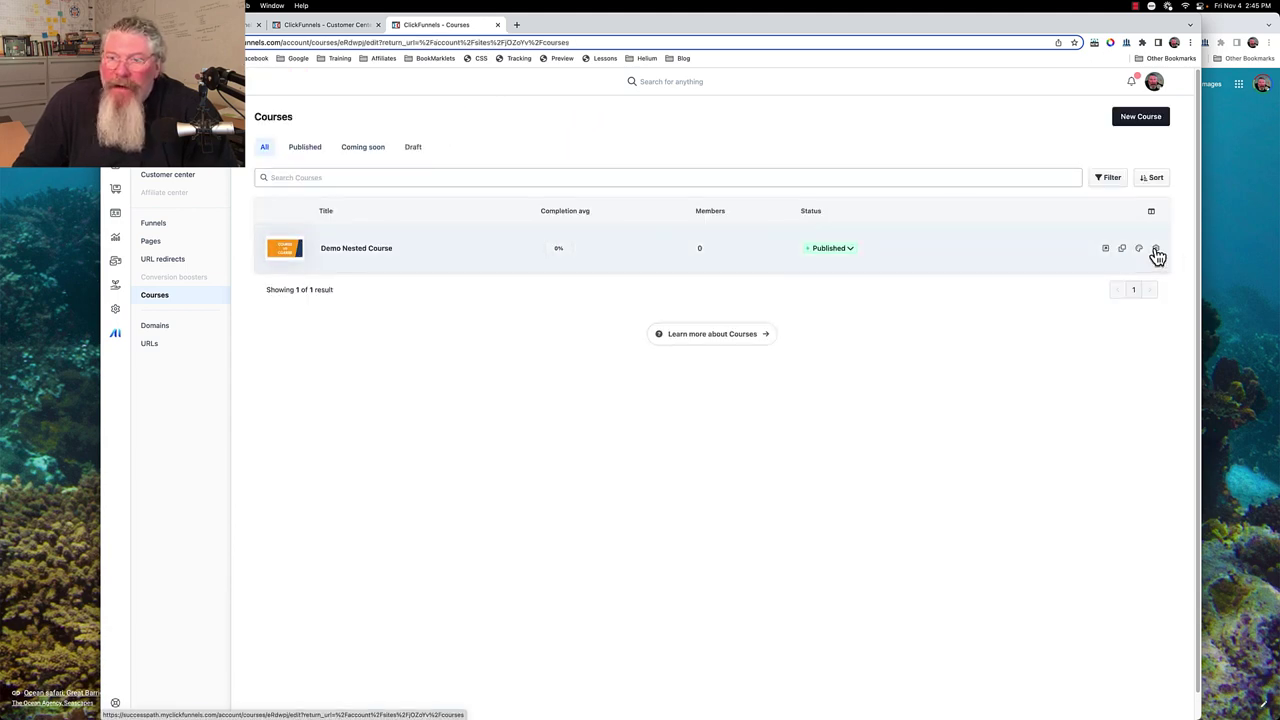
scroll(757, 450, down, 5)
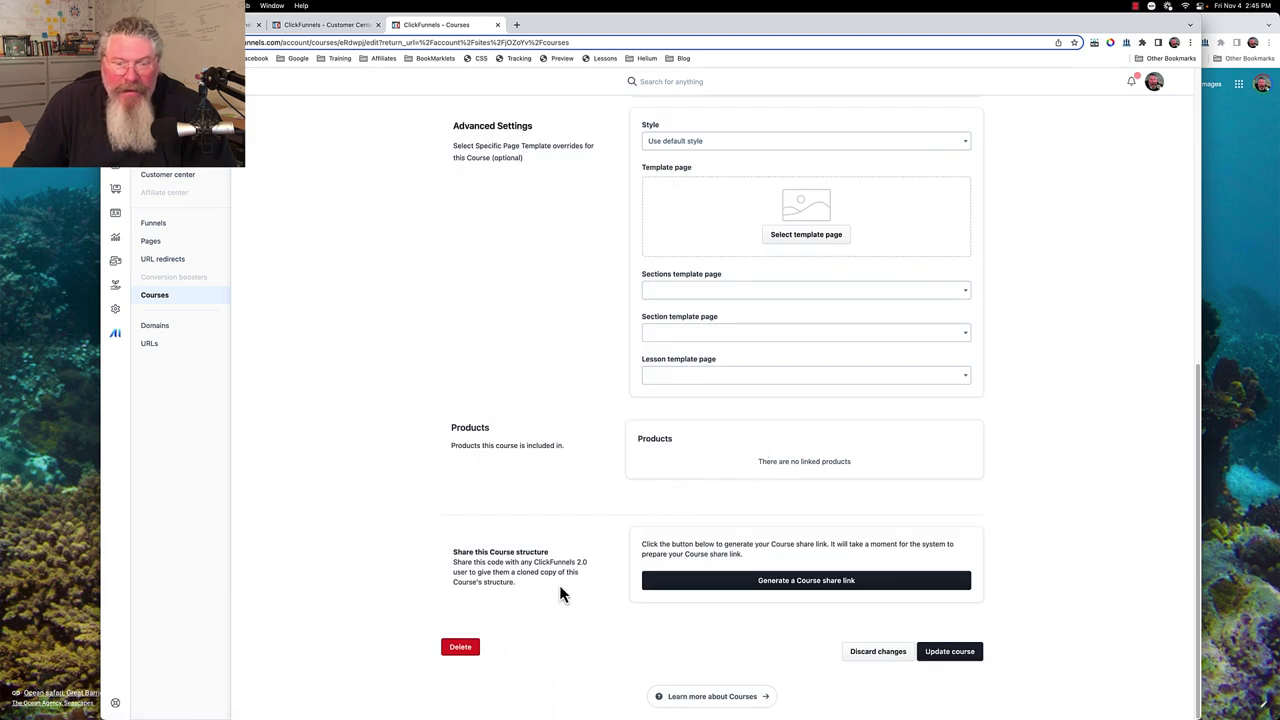
click(460, 648)
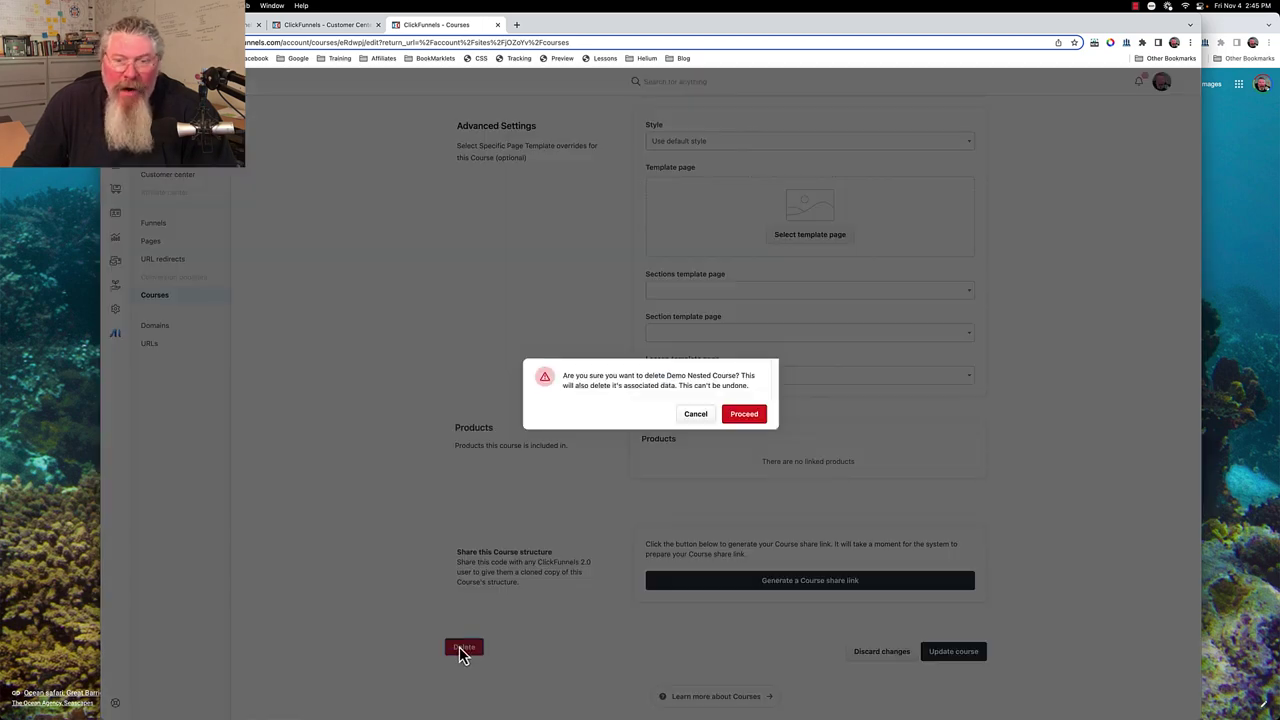
click(736, 418)
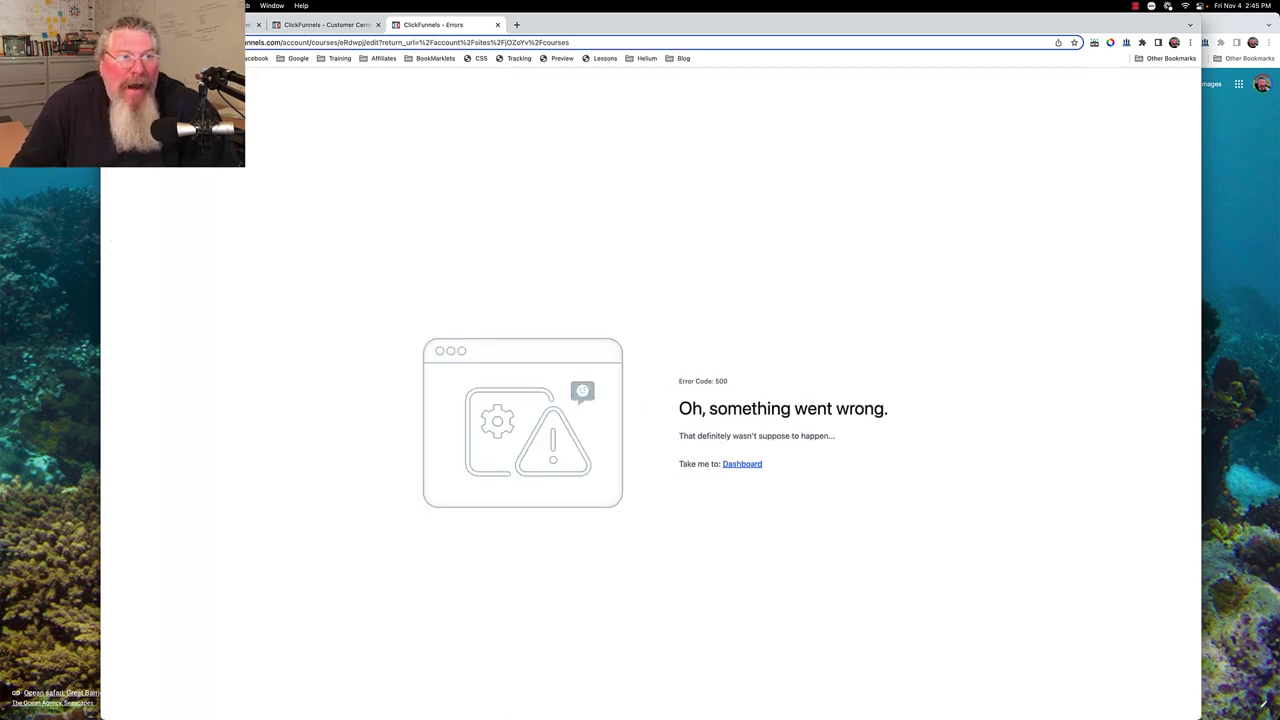
key(super+bracketleft)
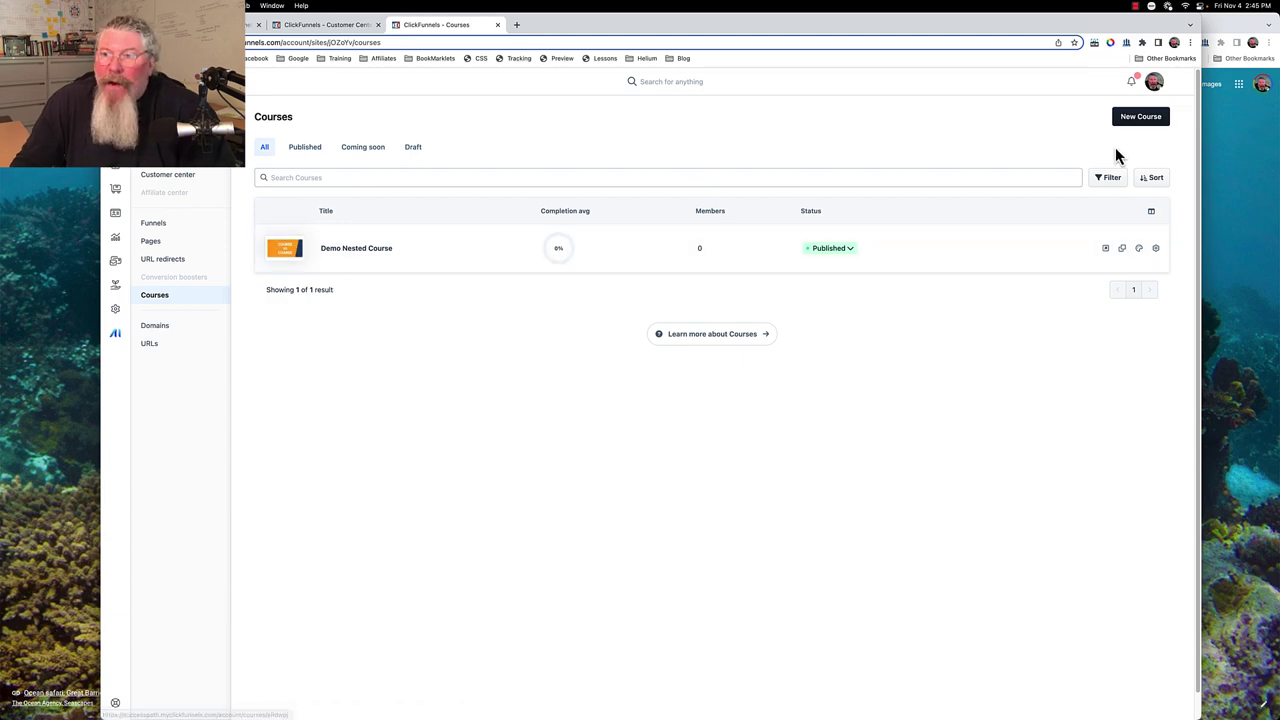
Start a new course from the Blank Course template, titled "Success Path Course", leaving the description empty
click(1136, 122)
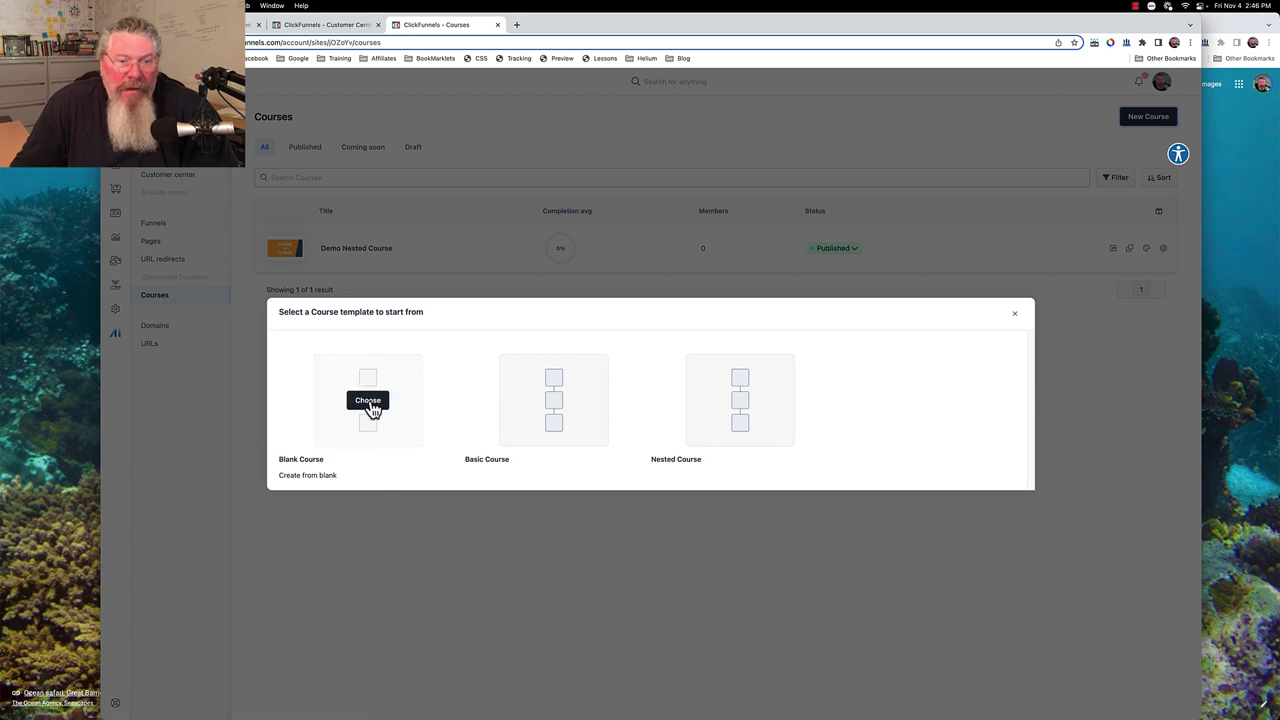
click(368, 401)
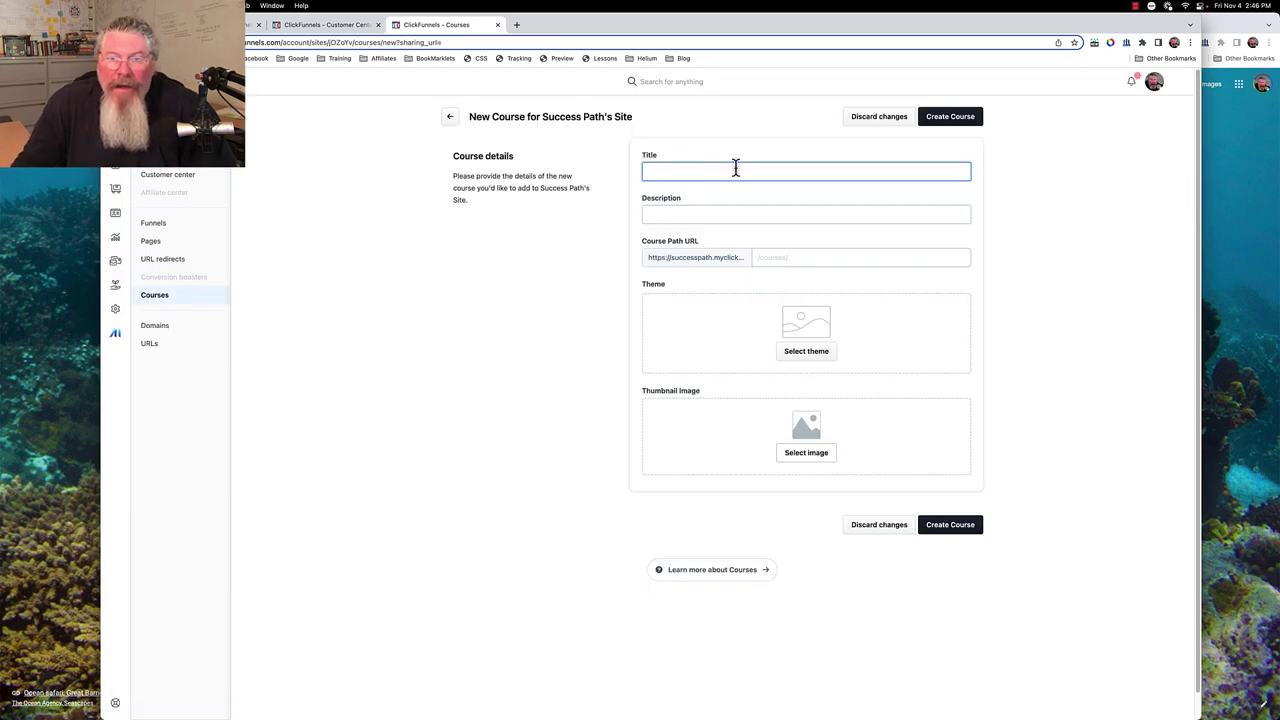
text(S)
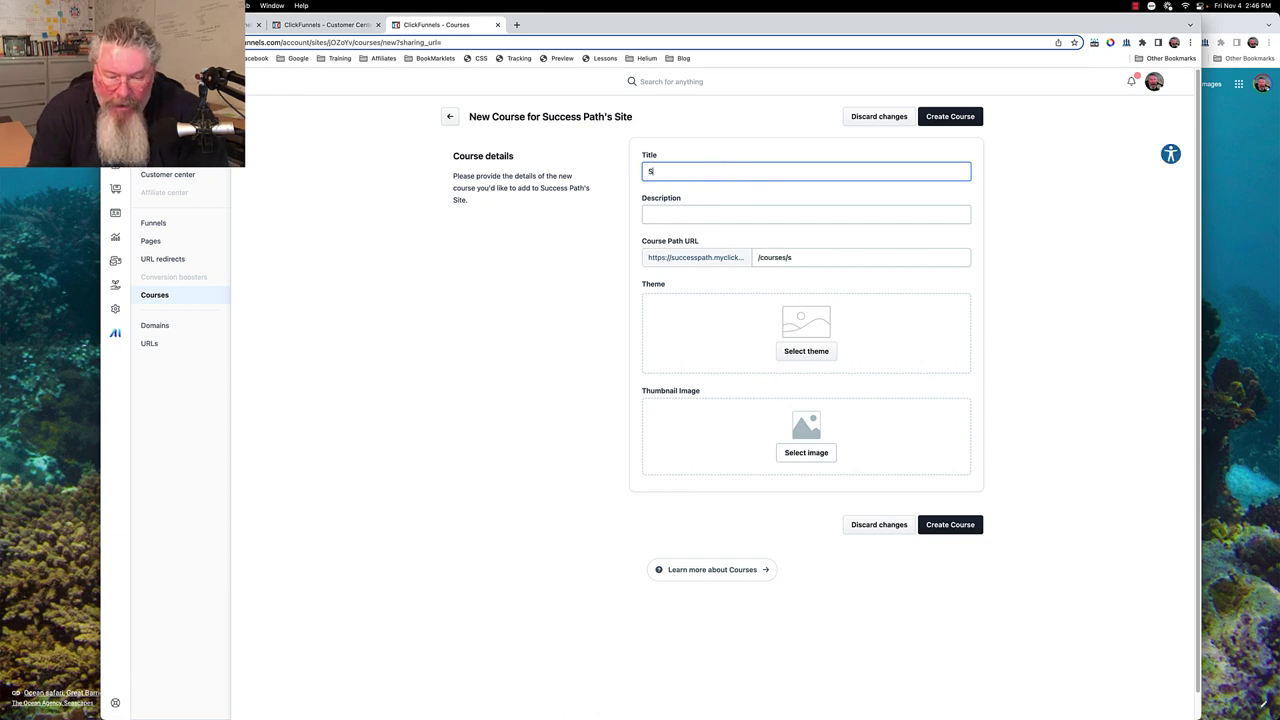
text(uccess)
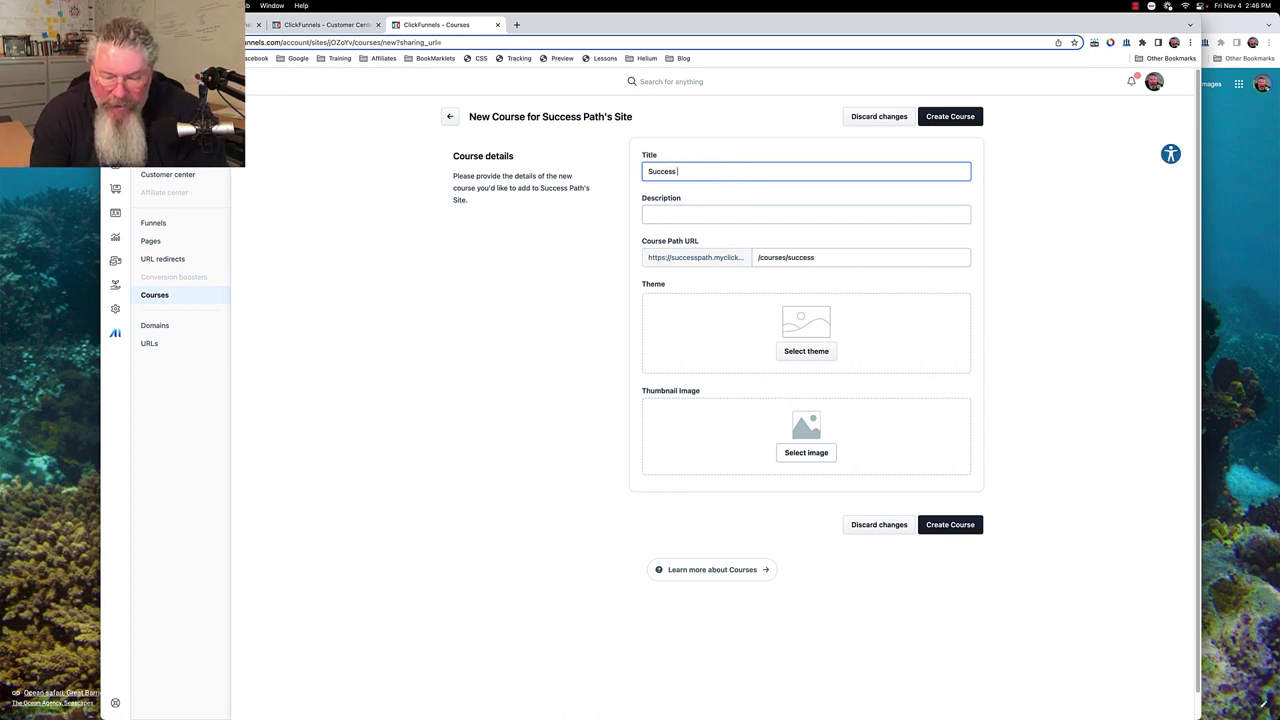
text( Path )
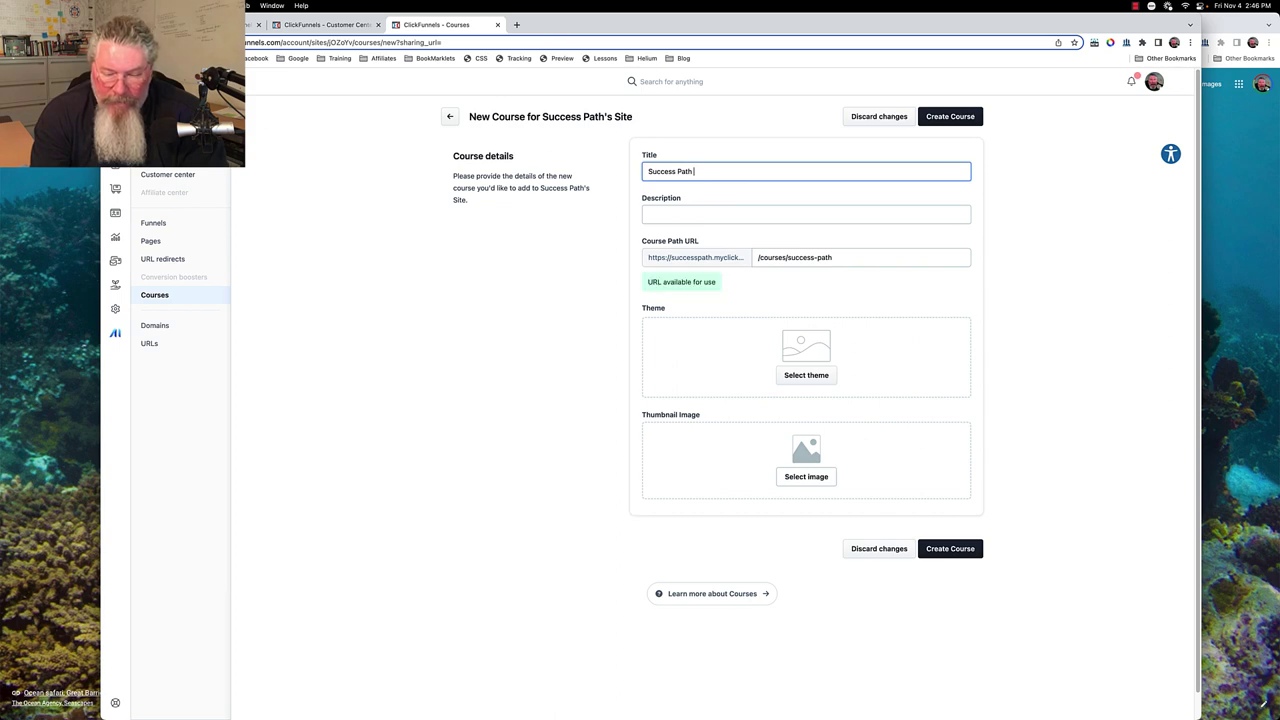
text(Course)
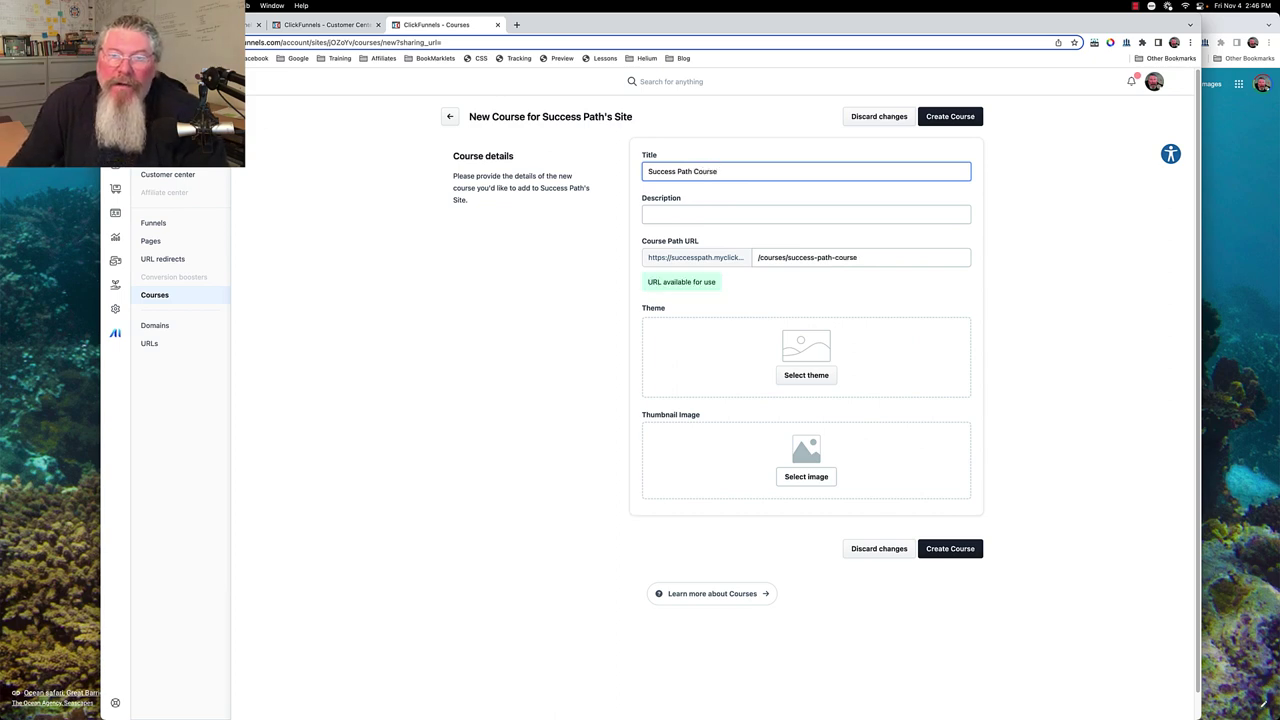
click(692, 215)
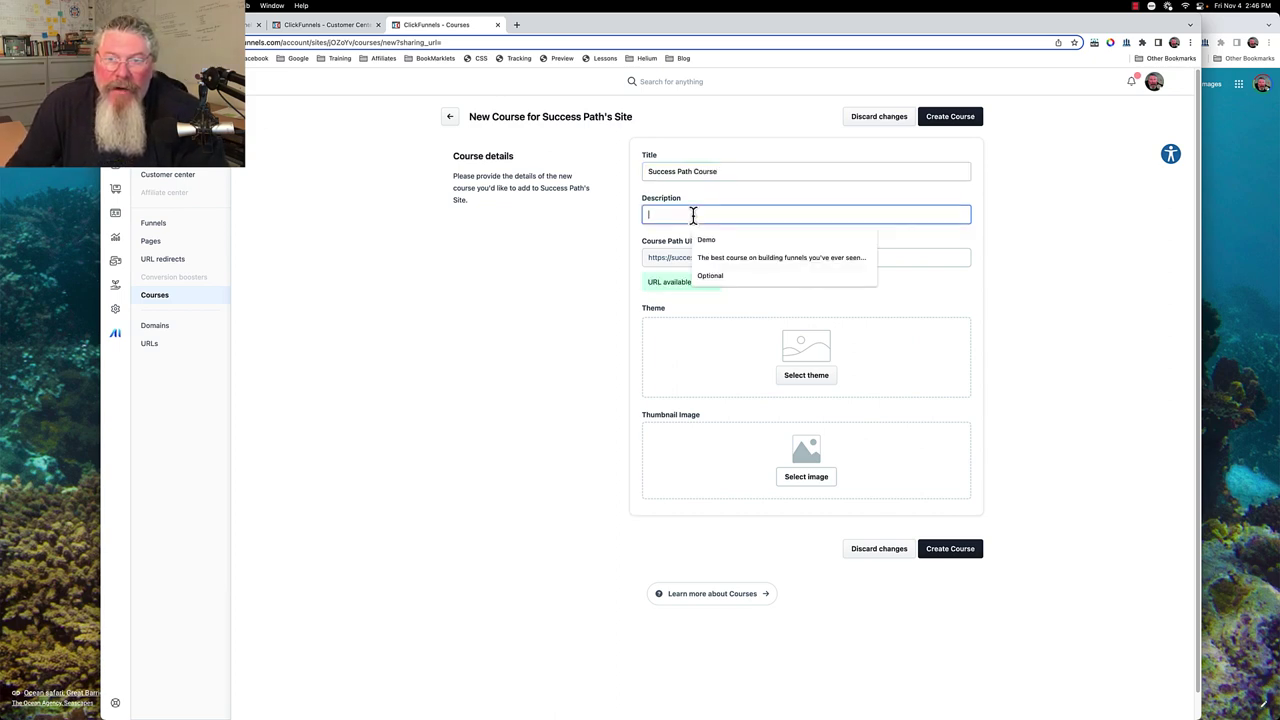
click(940, 295)
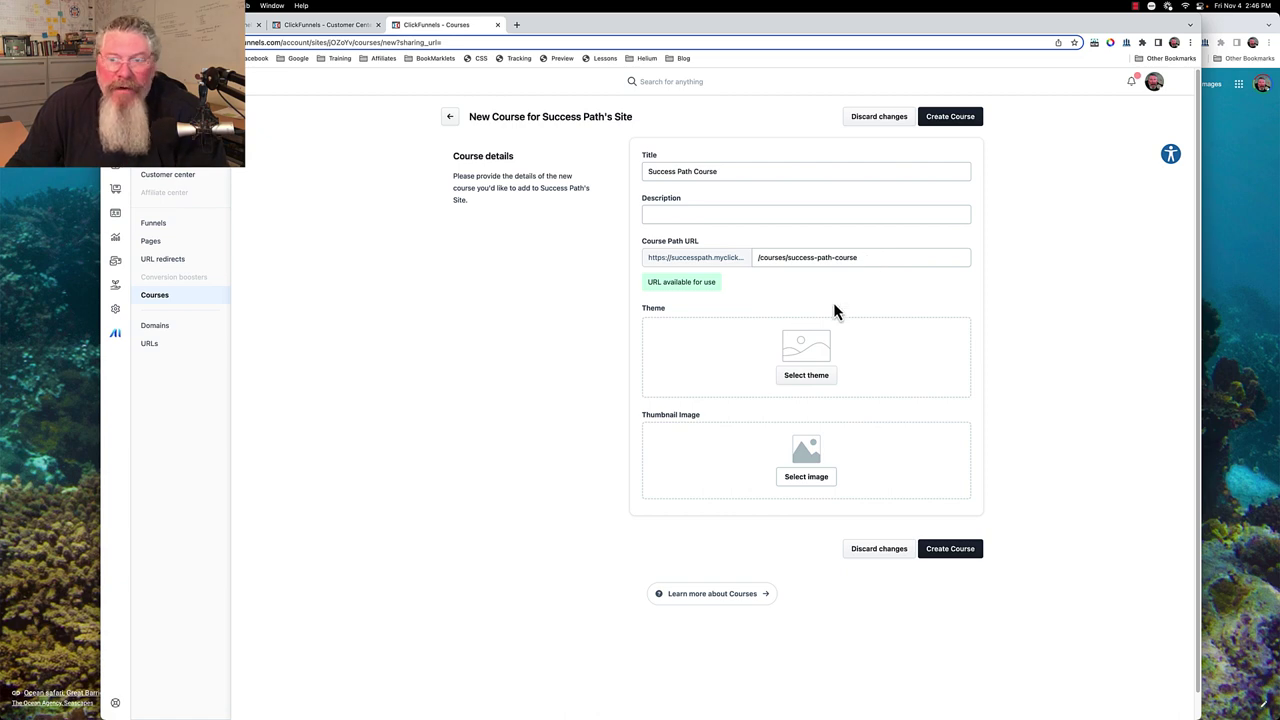
Assign the CF2.0 - Hero Theme and the chalkboard COURSES thumbnail image to the new course, and create it
click(806, 385)
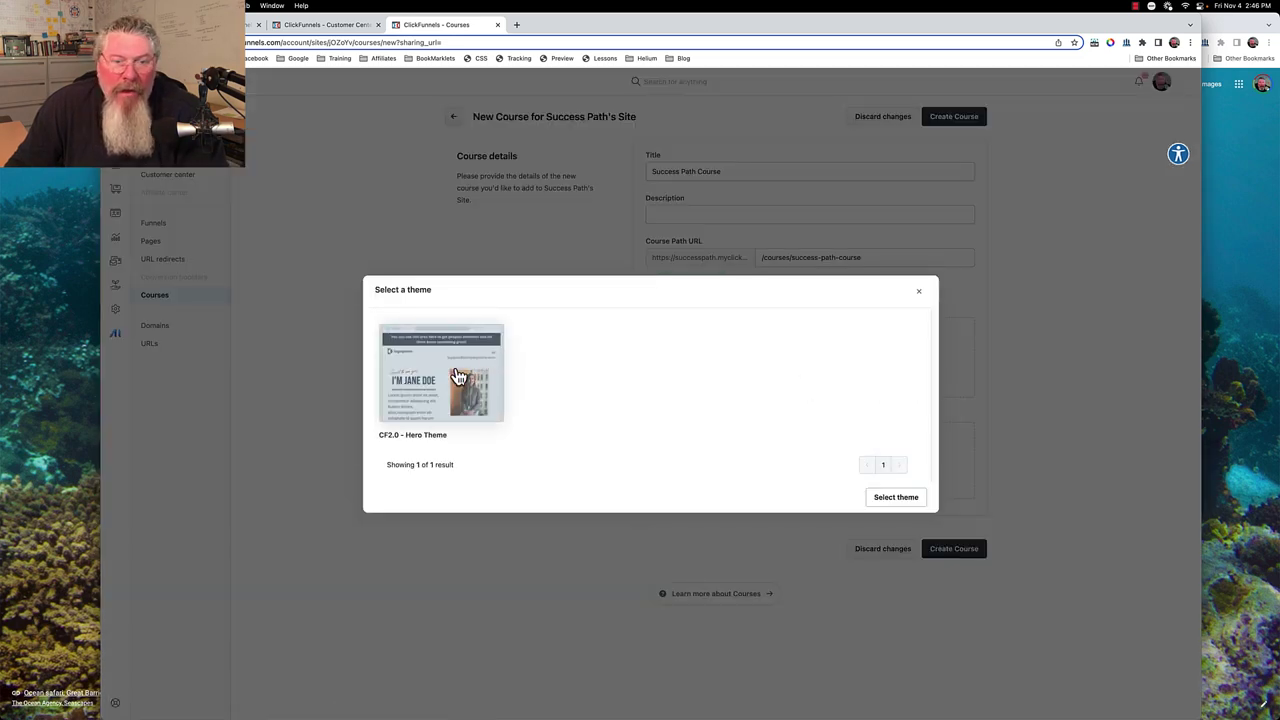
click(879, 500)
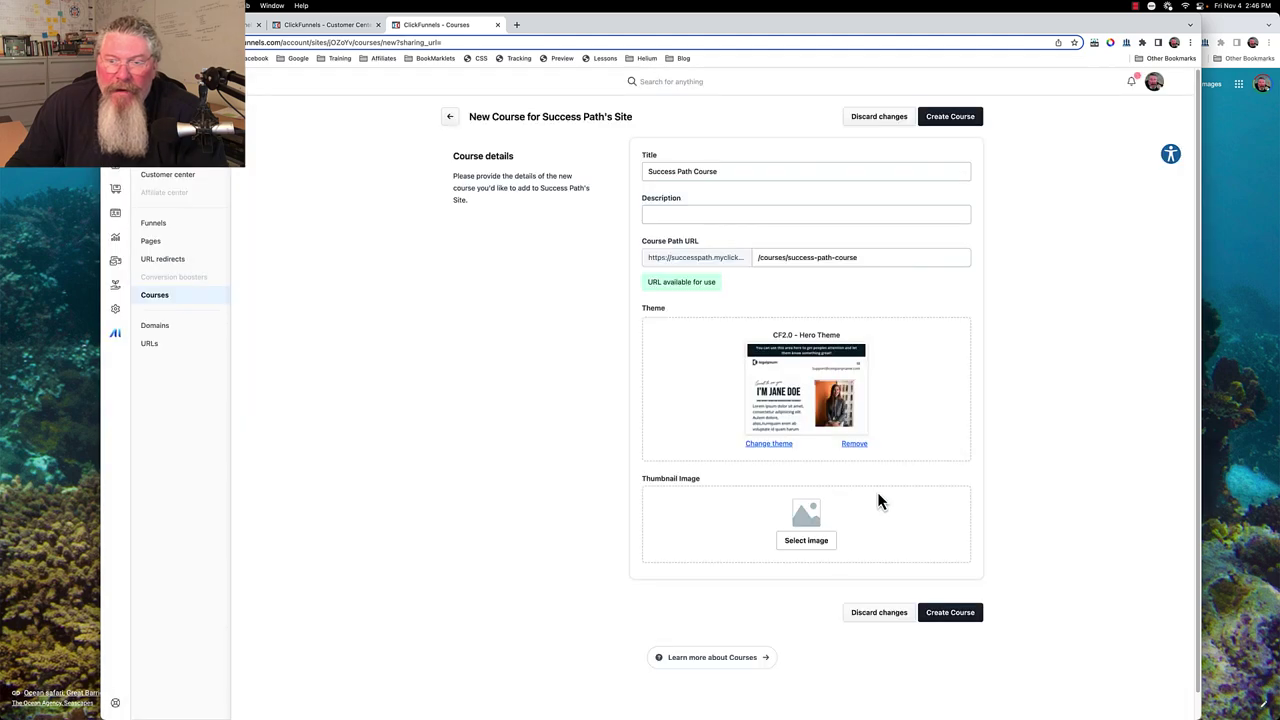
click(789, 543)
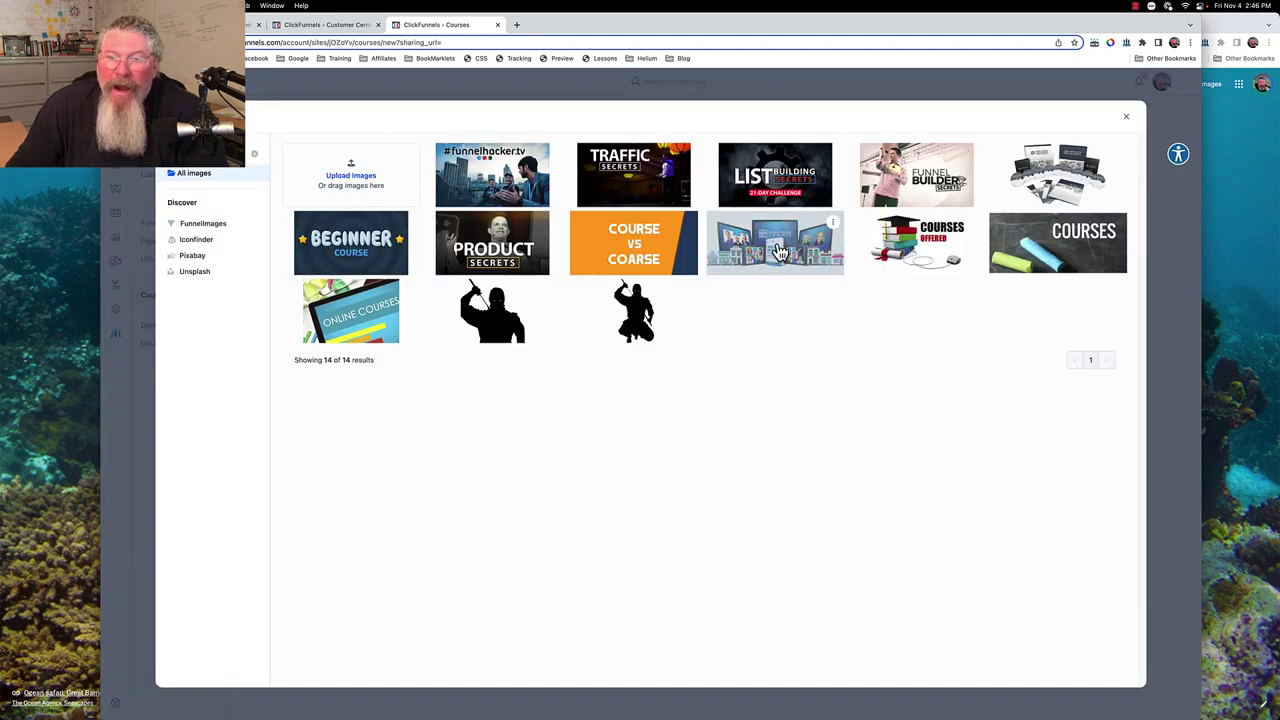
click(1031, 258)
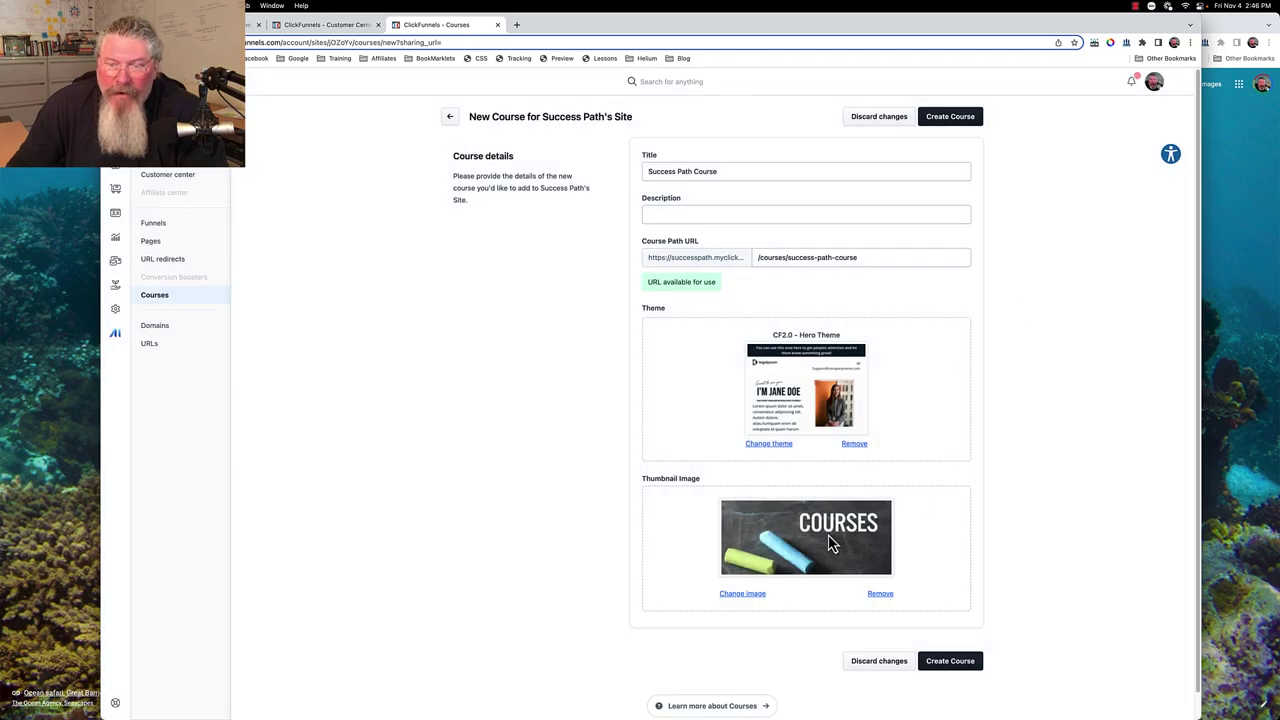
click(937, 668)
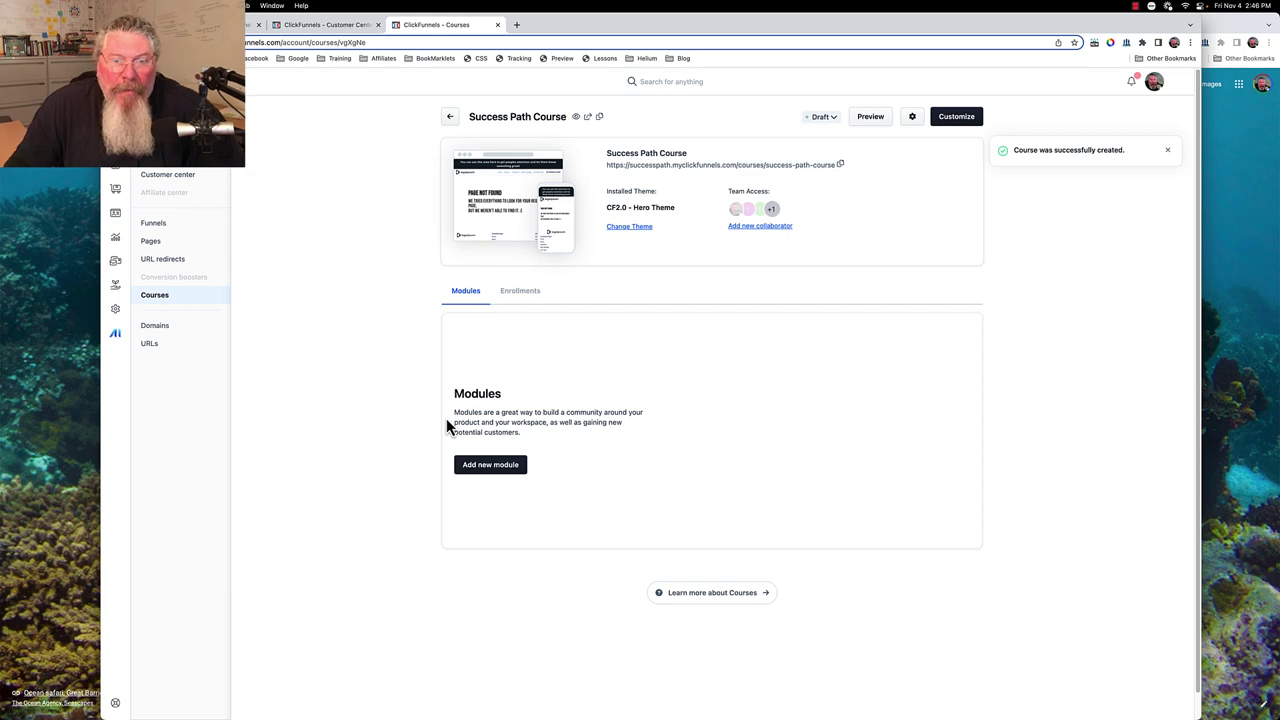
Create a module titled "Module 1" in the Success Path Course, using the #funnelhacker.tv picture as its thumbnail image
click(484, 465)
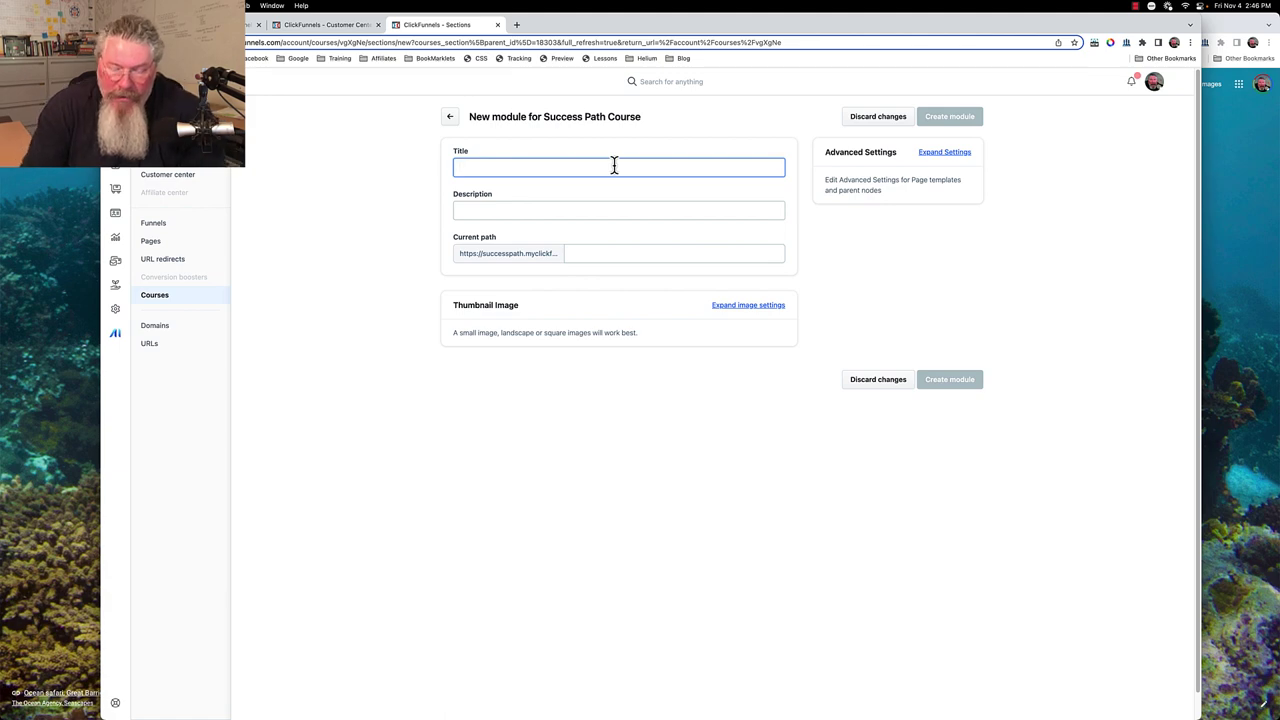
text(Module)
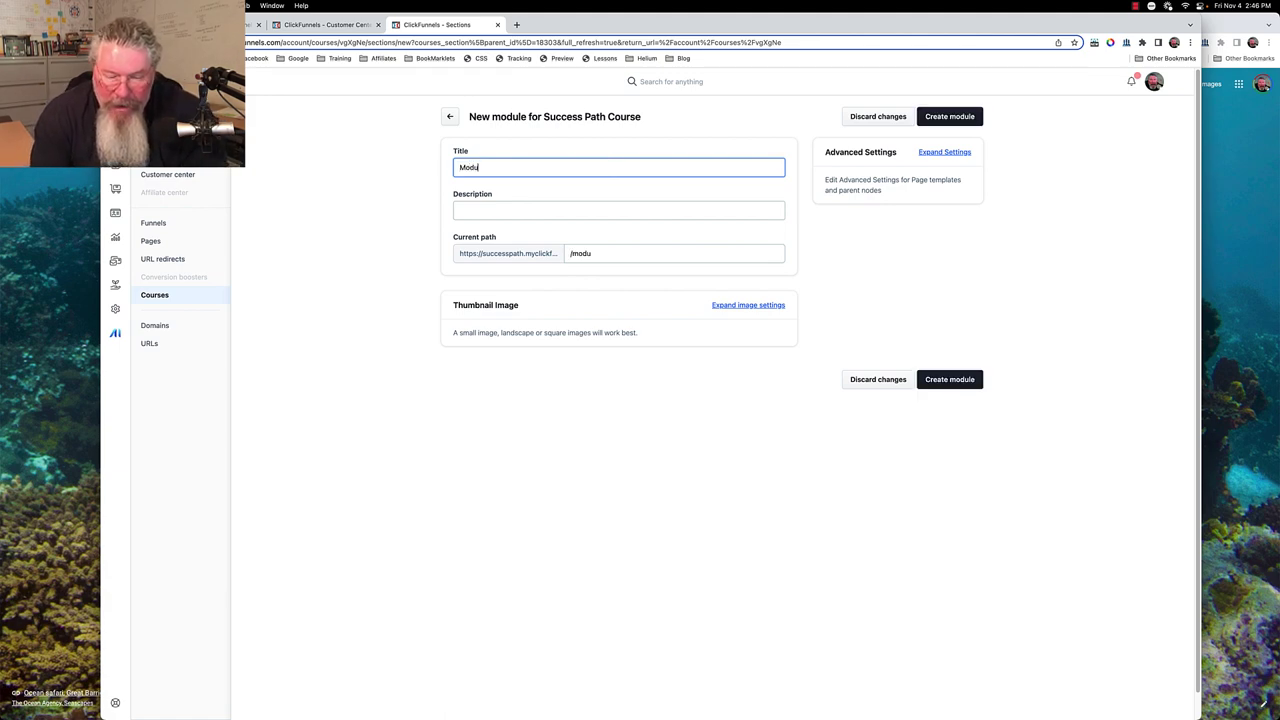
text( 1)
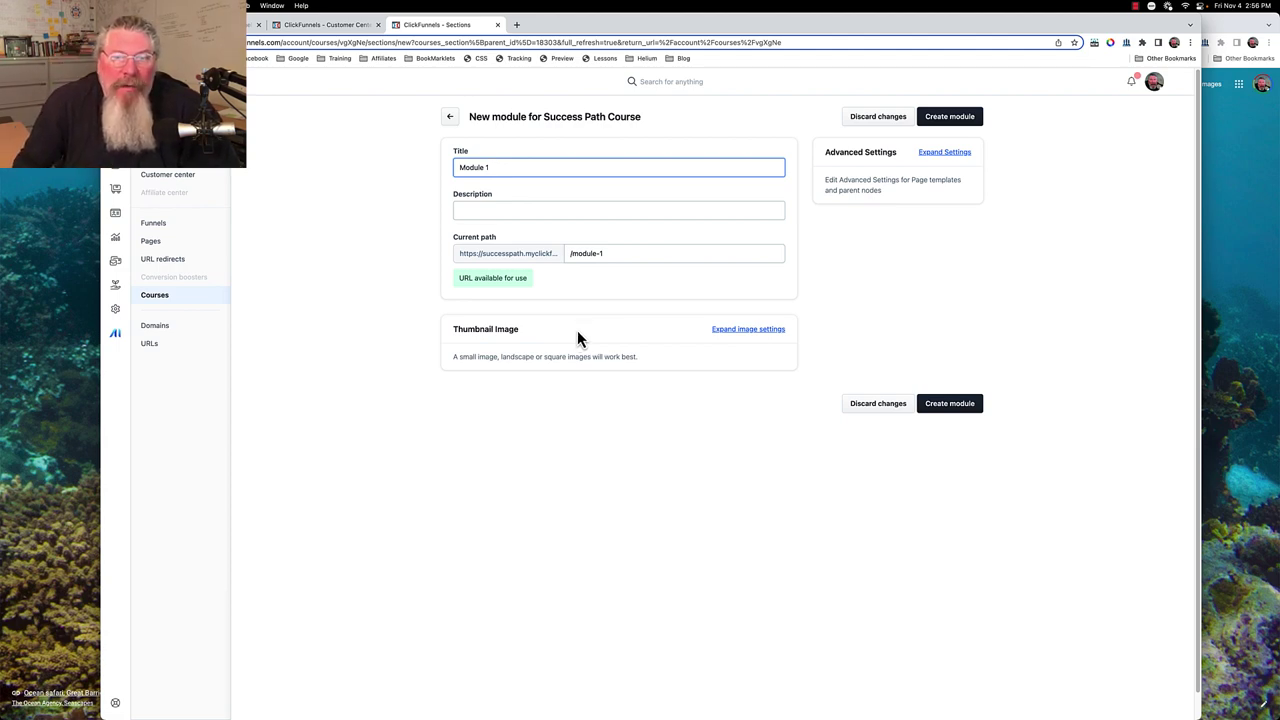
click(731, 330)
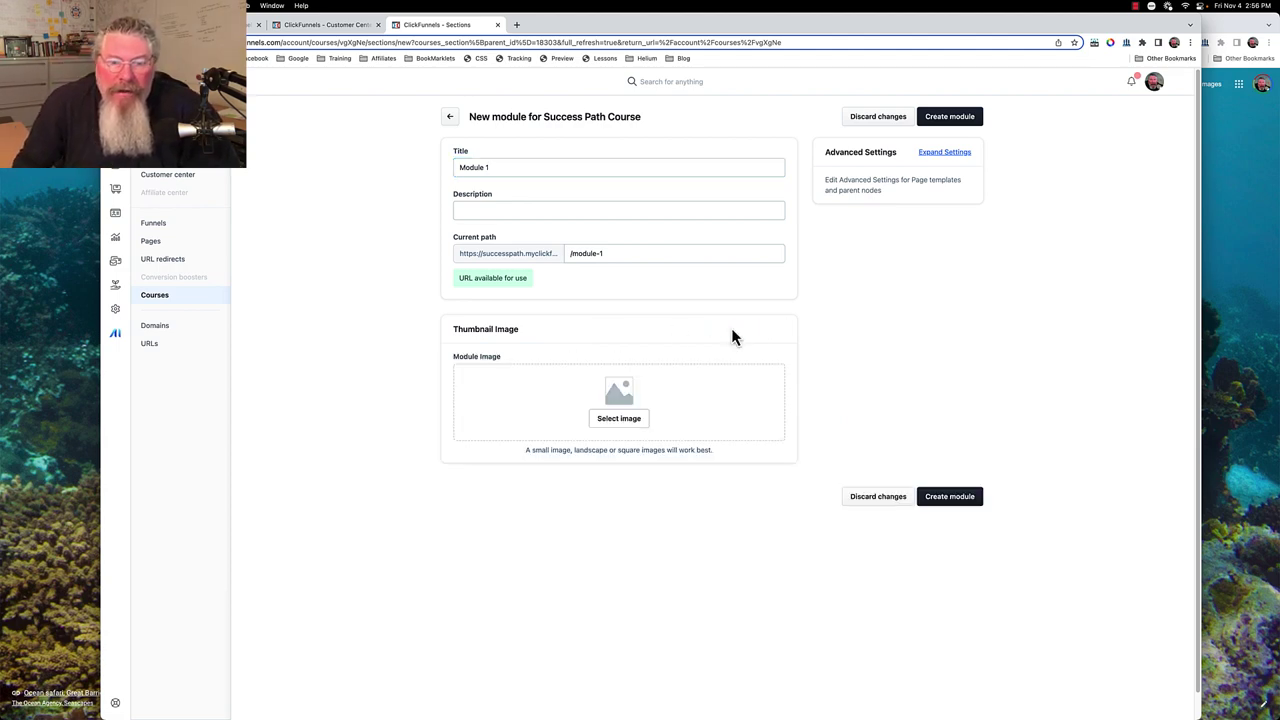
click(624, 420)
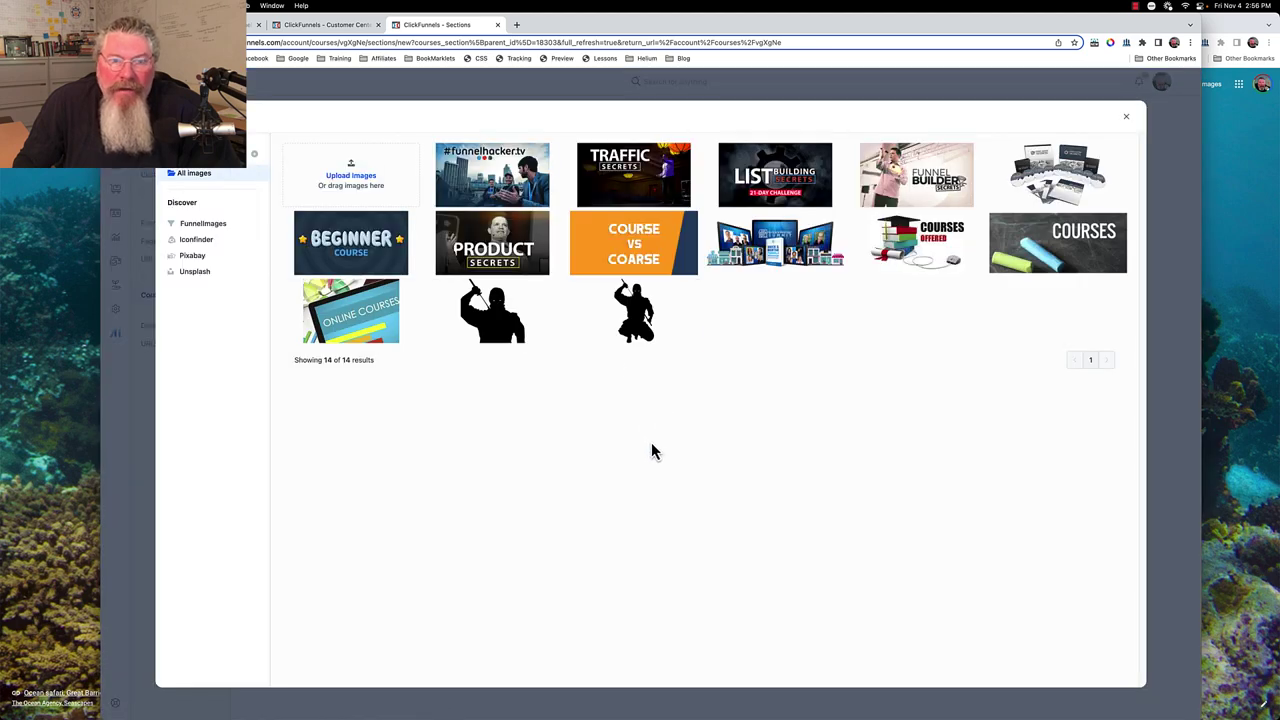
click(519, 168)
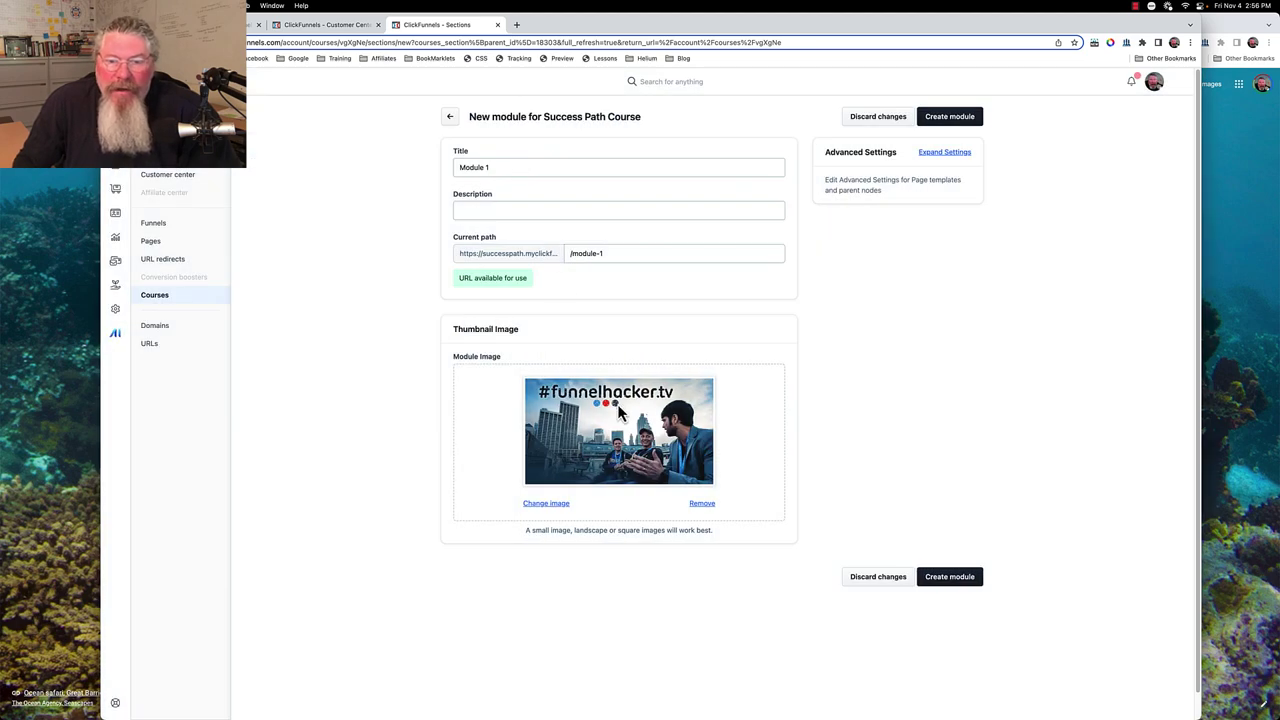
click(950, 584)
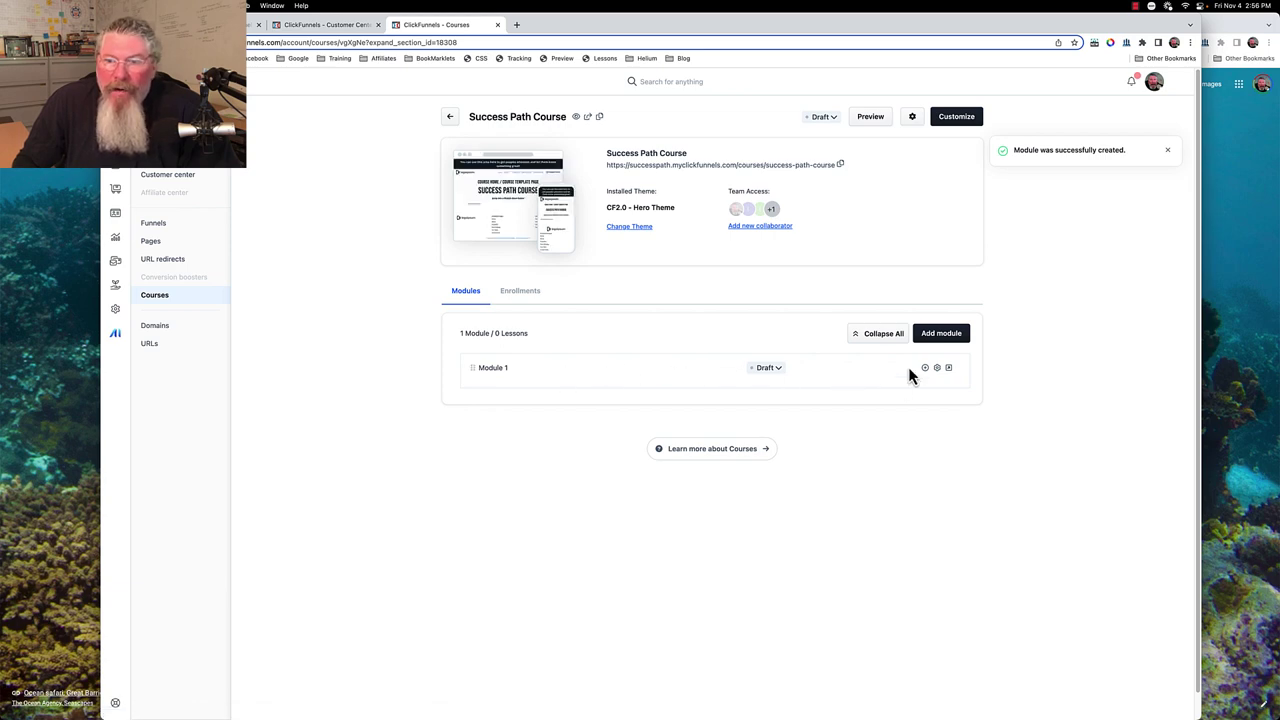
Create a second module titled "Module 2" in the Success Path Course, using the Traffic Secrets picture as its thumbnail image
click(941, 341)
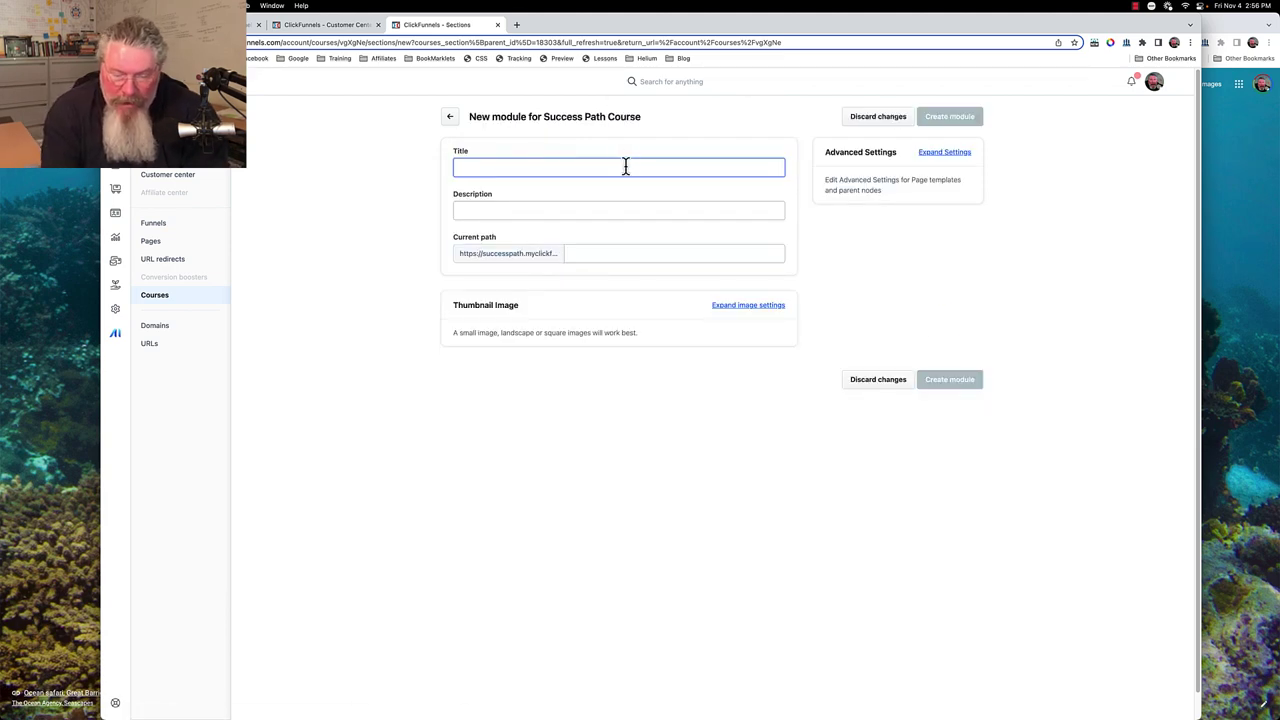
text(Mod)
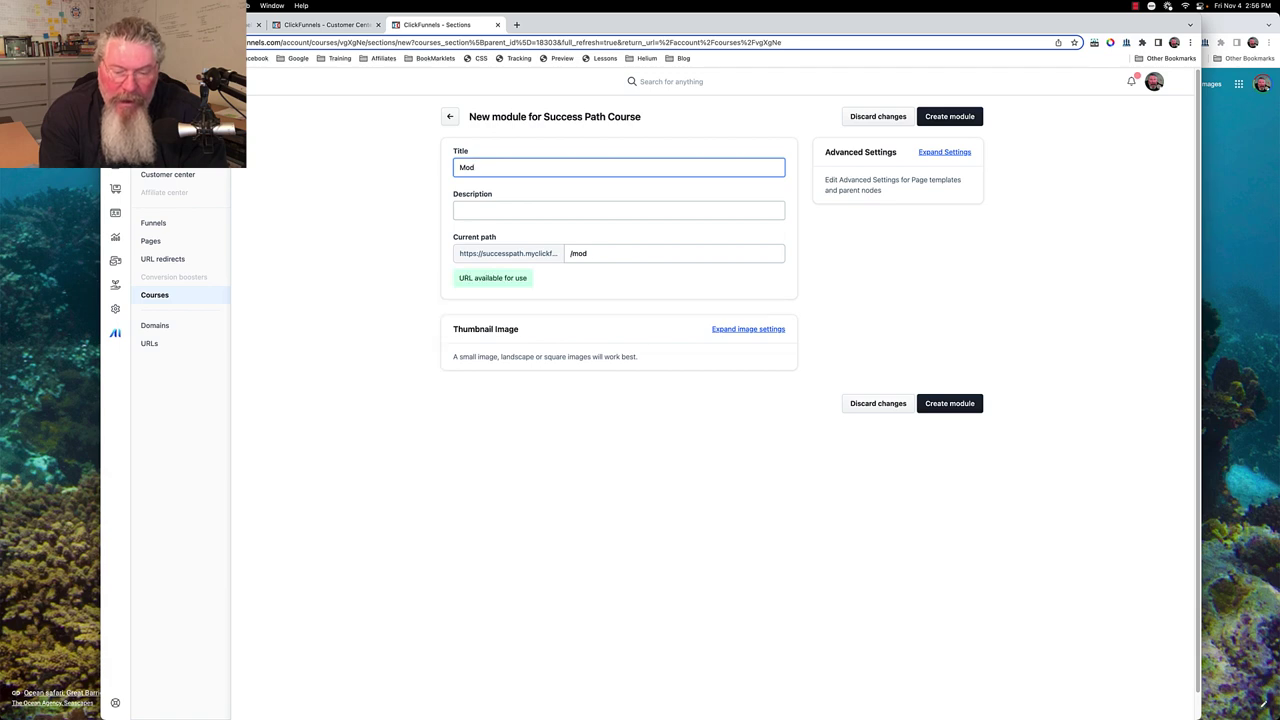
text(ule 2)
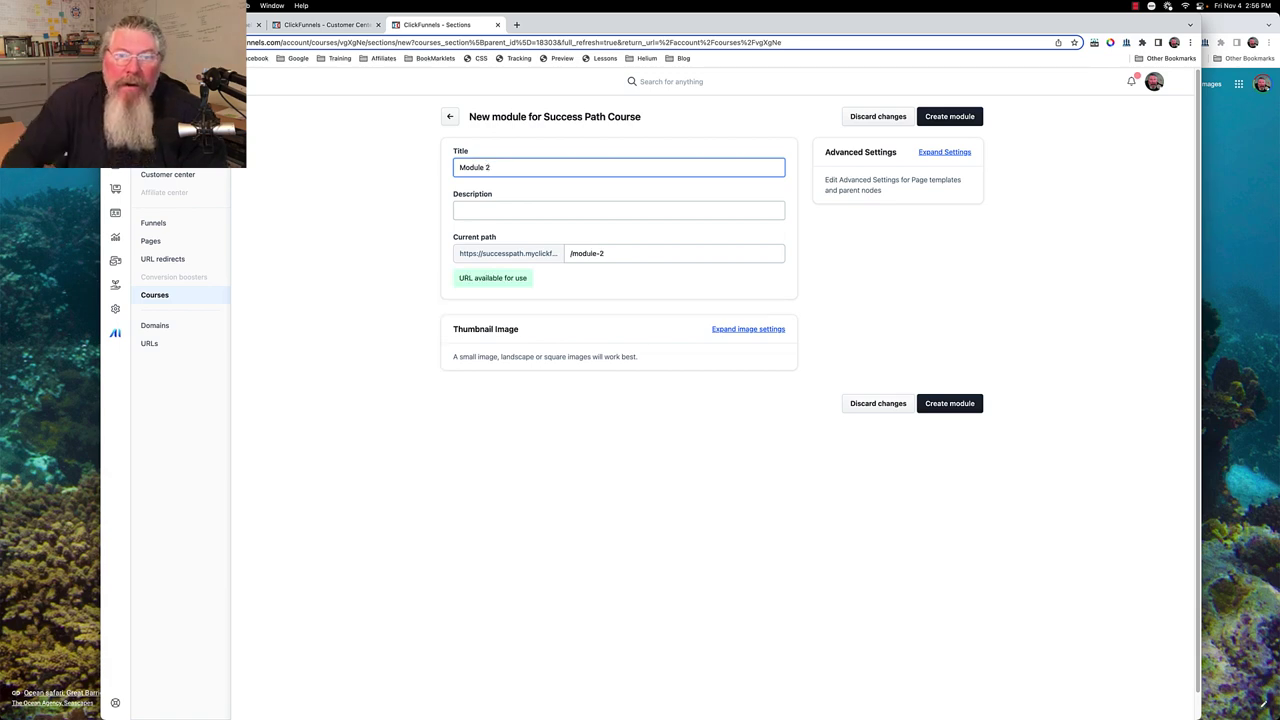
click(728, 334)
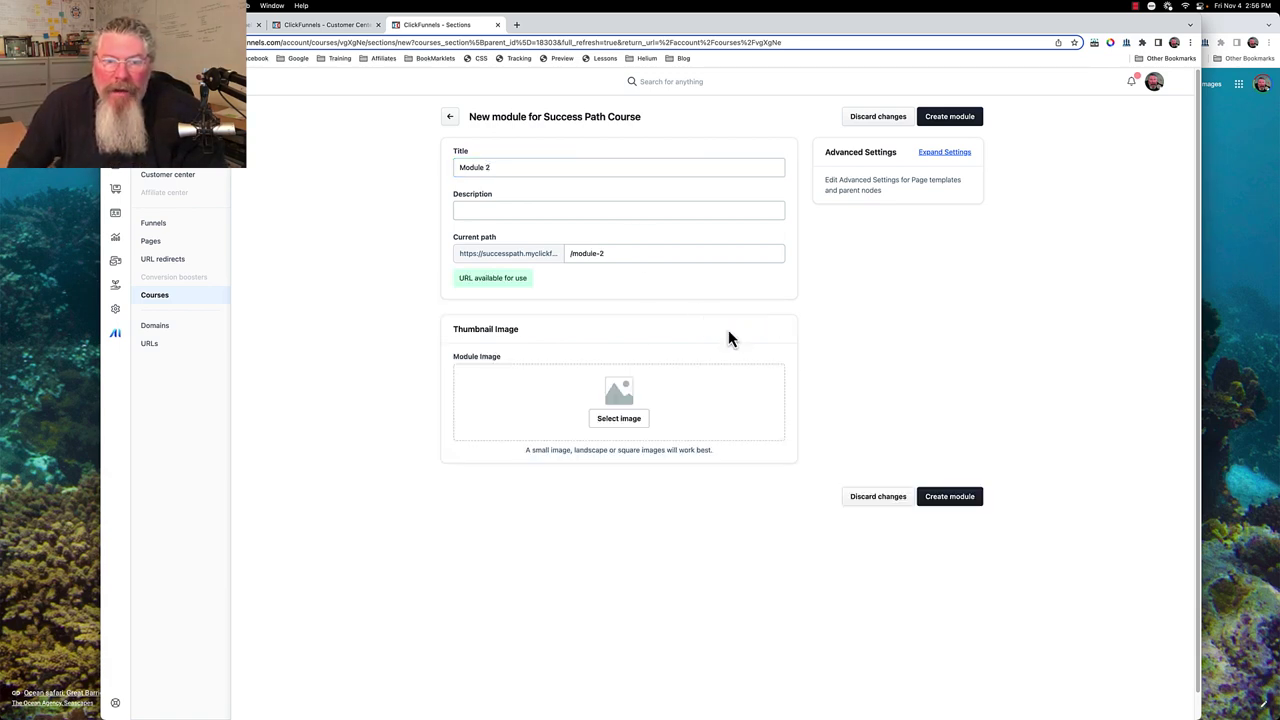
click(631, 424)
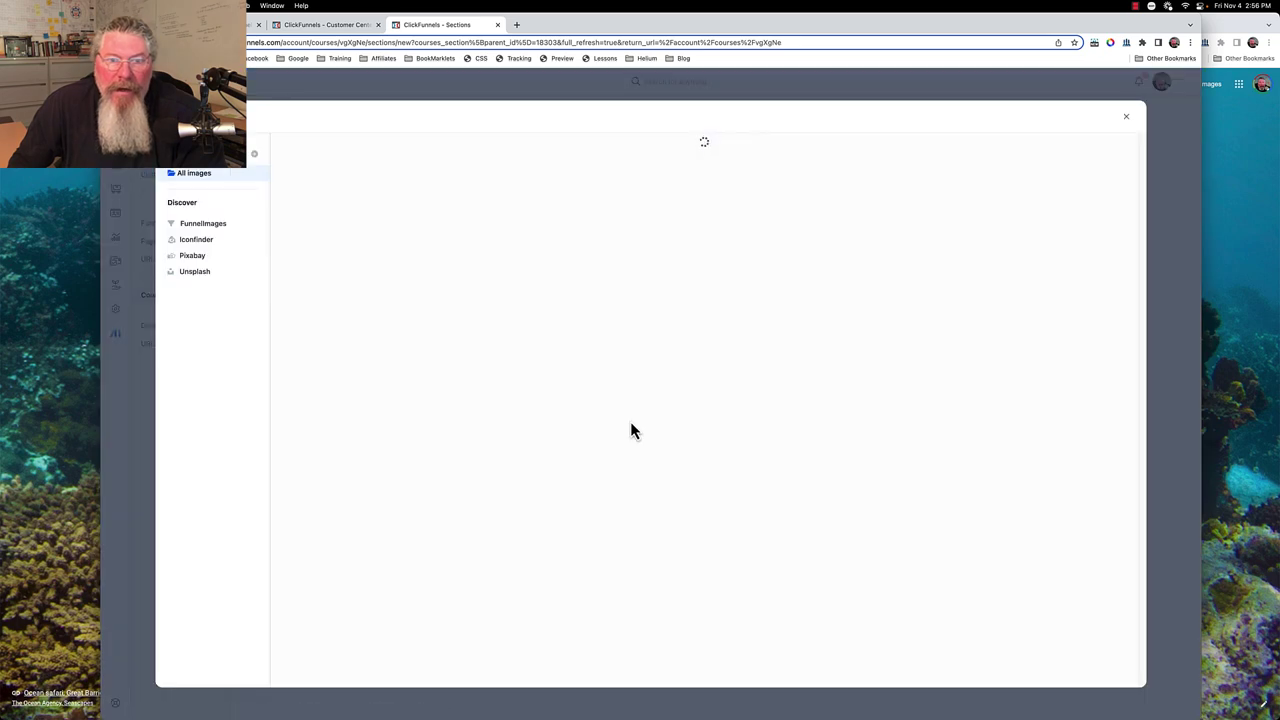
click(613, 175)
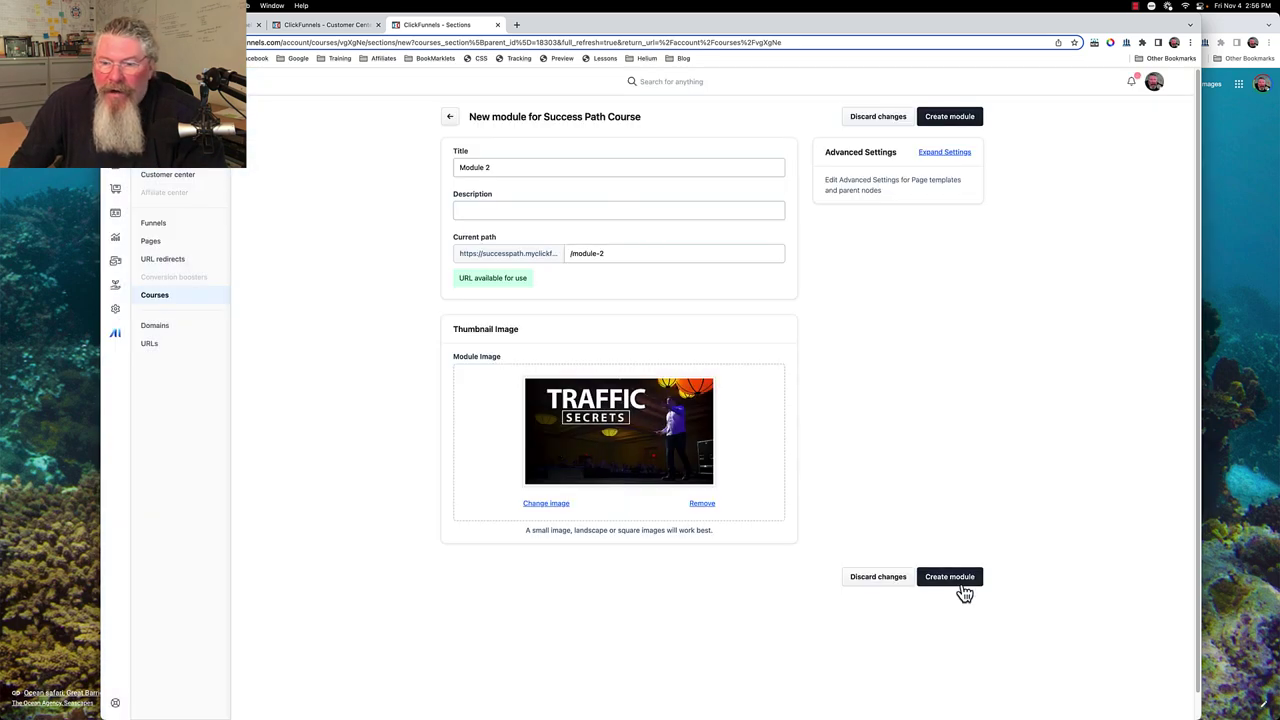
click(946, 579)
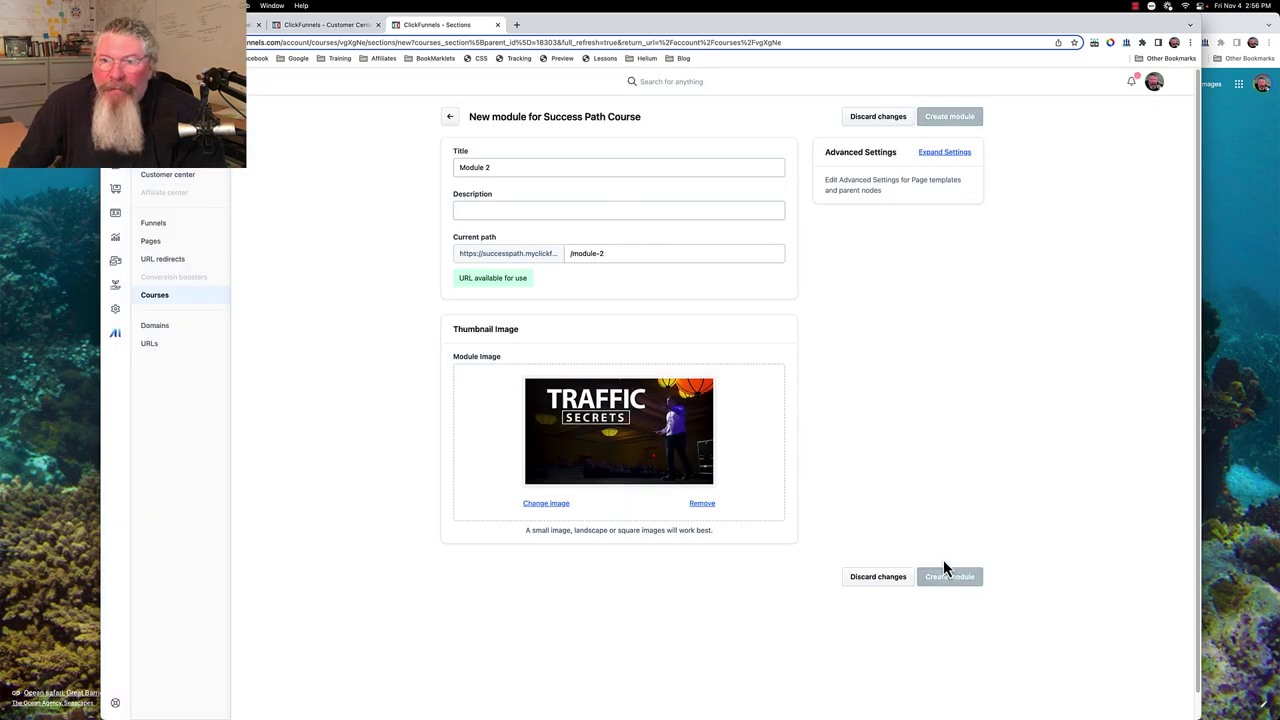
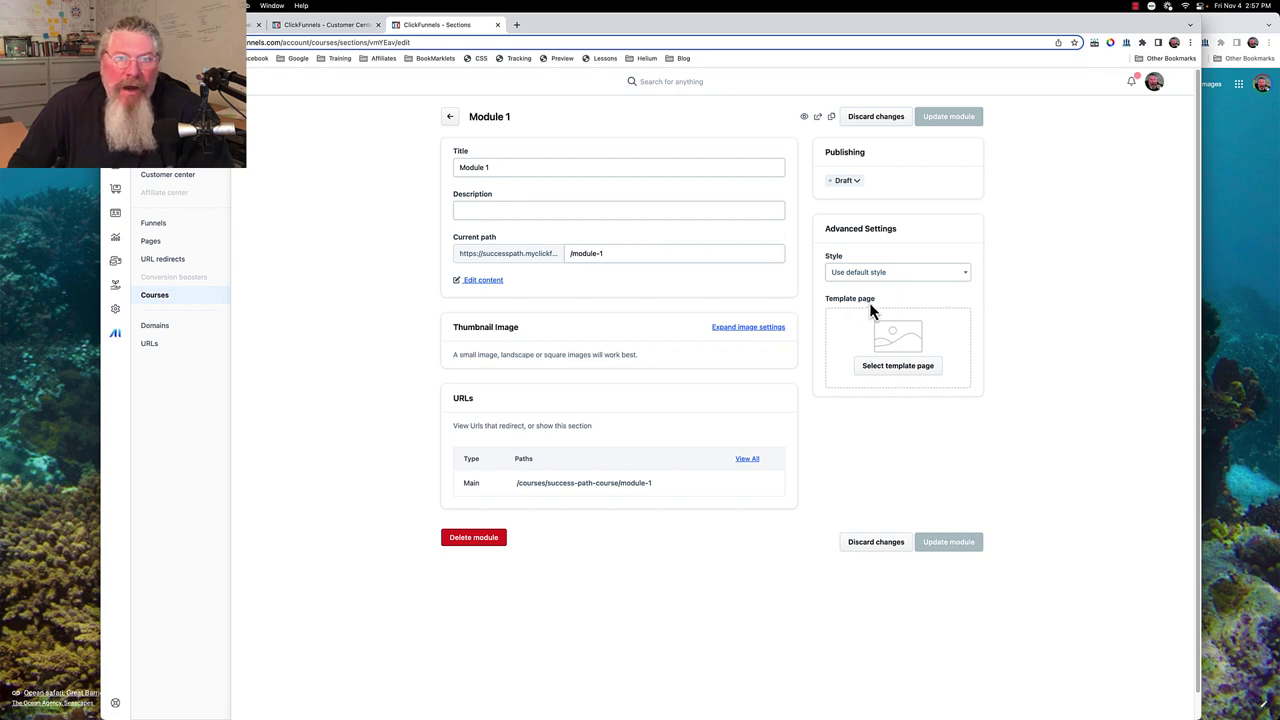
Assign the "Hero Theme - Courses section template page" as Module 1's template page and update the module
click(892, 368)
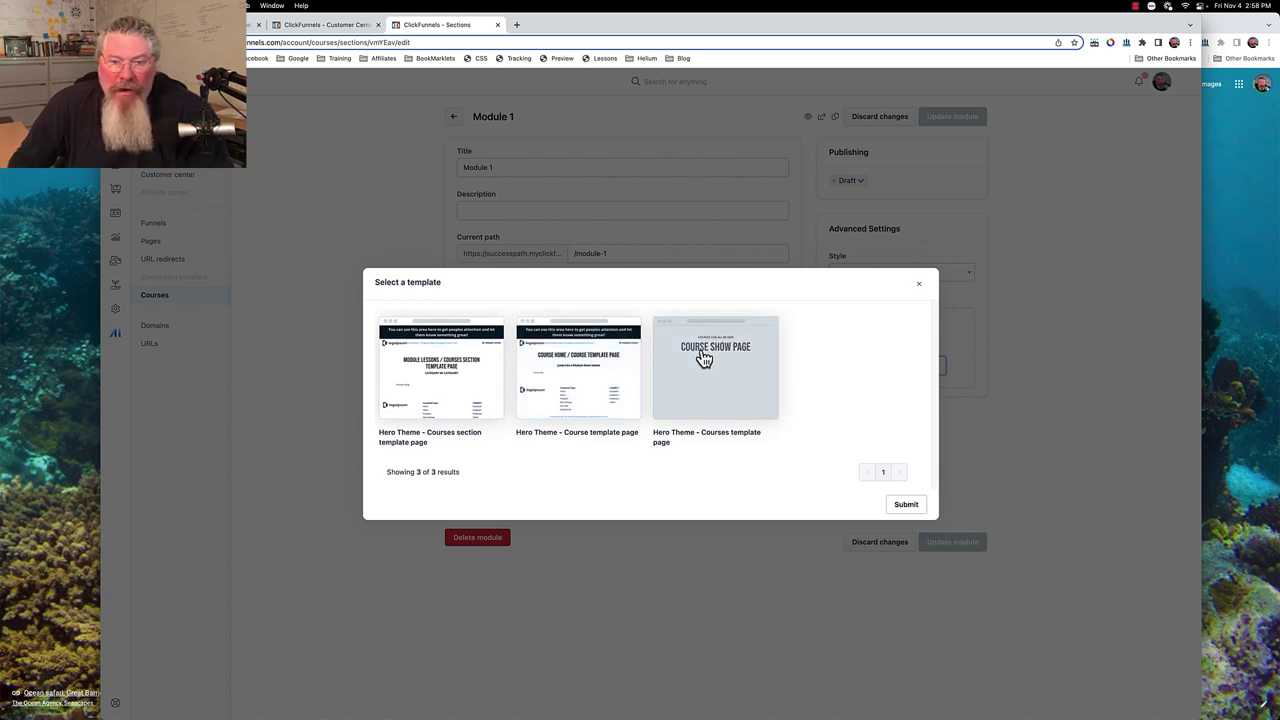
click(436, 371)
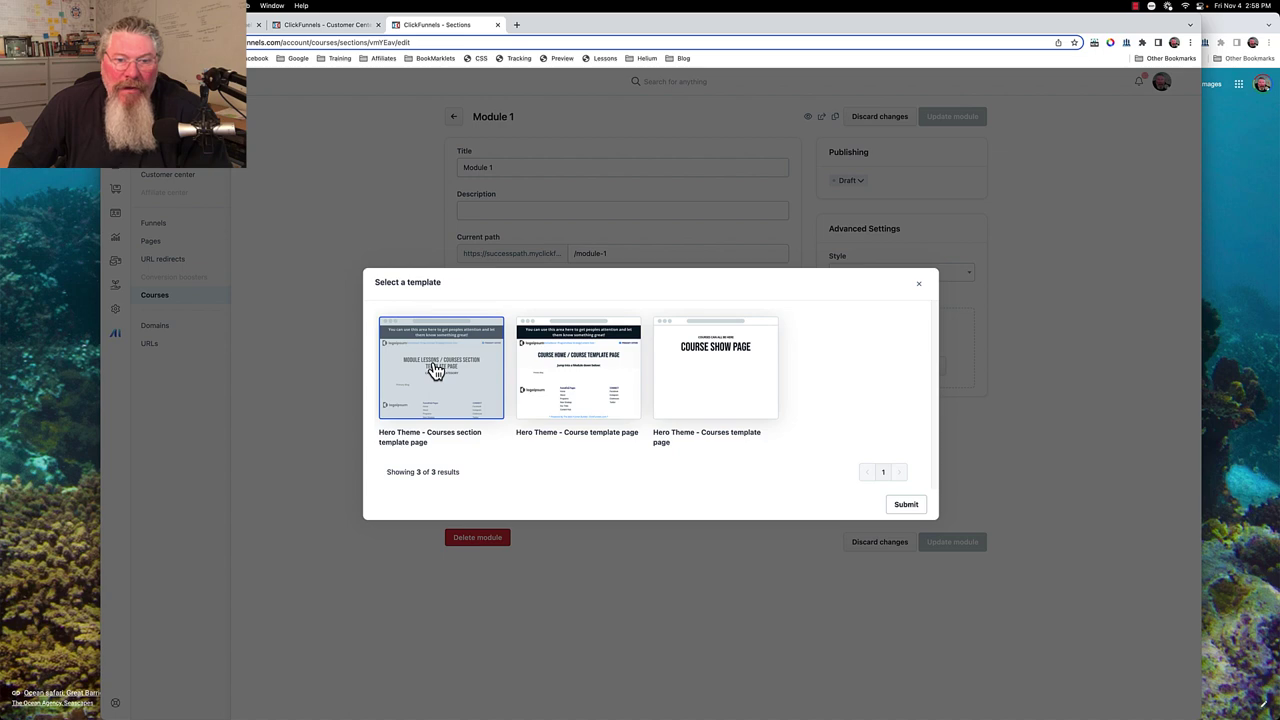
click(905, 507)
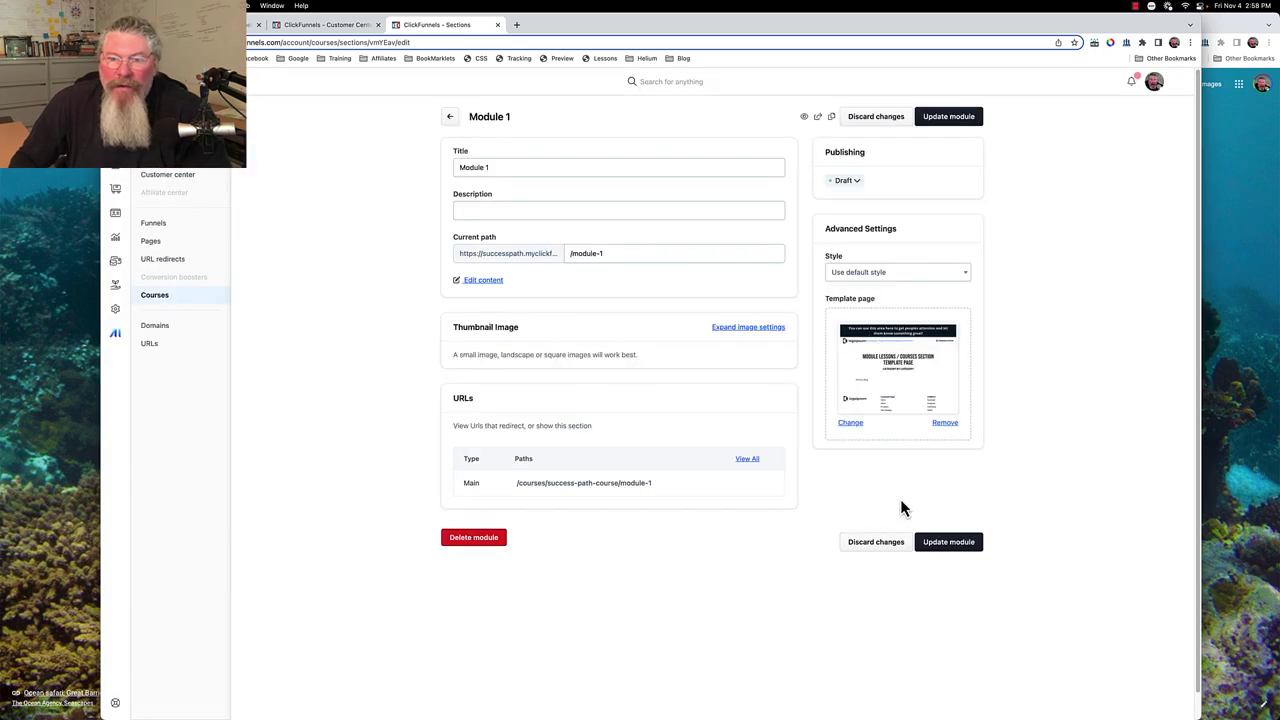
click(938, 547)
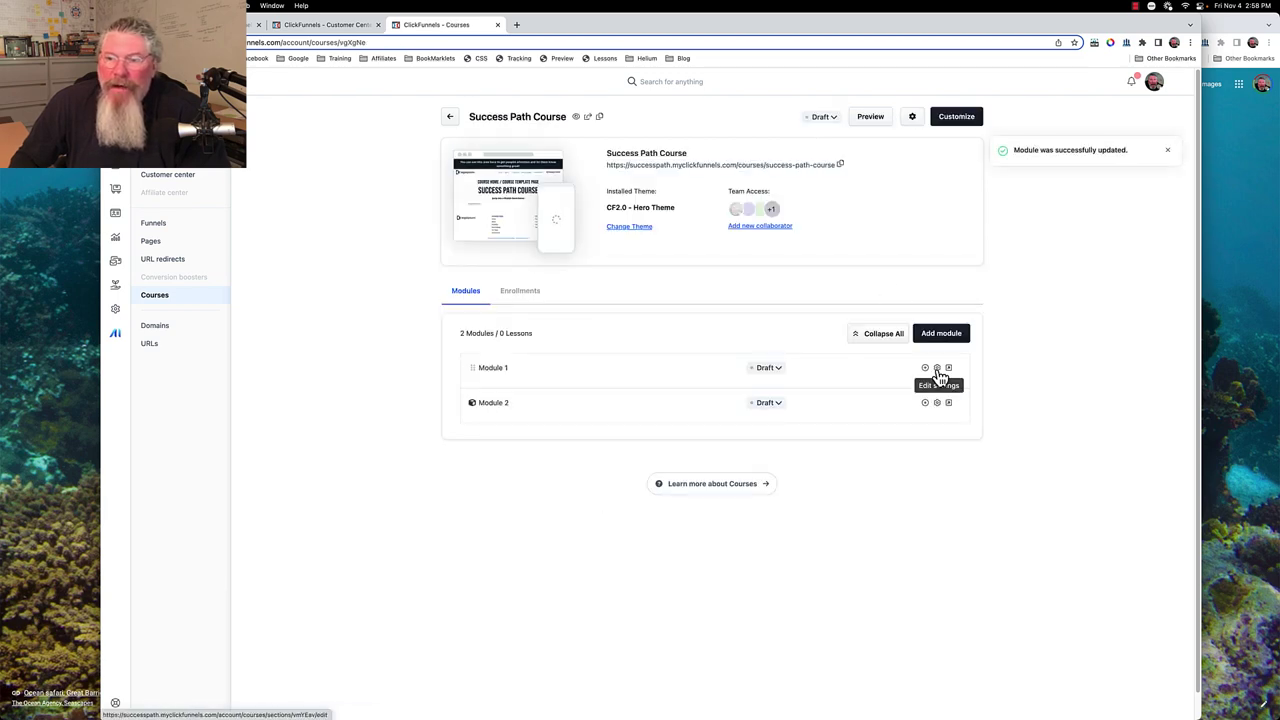
Check the thumbnail image in Module 1's settings, then return to the Success Path Course
click(937, 367)
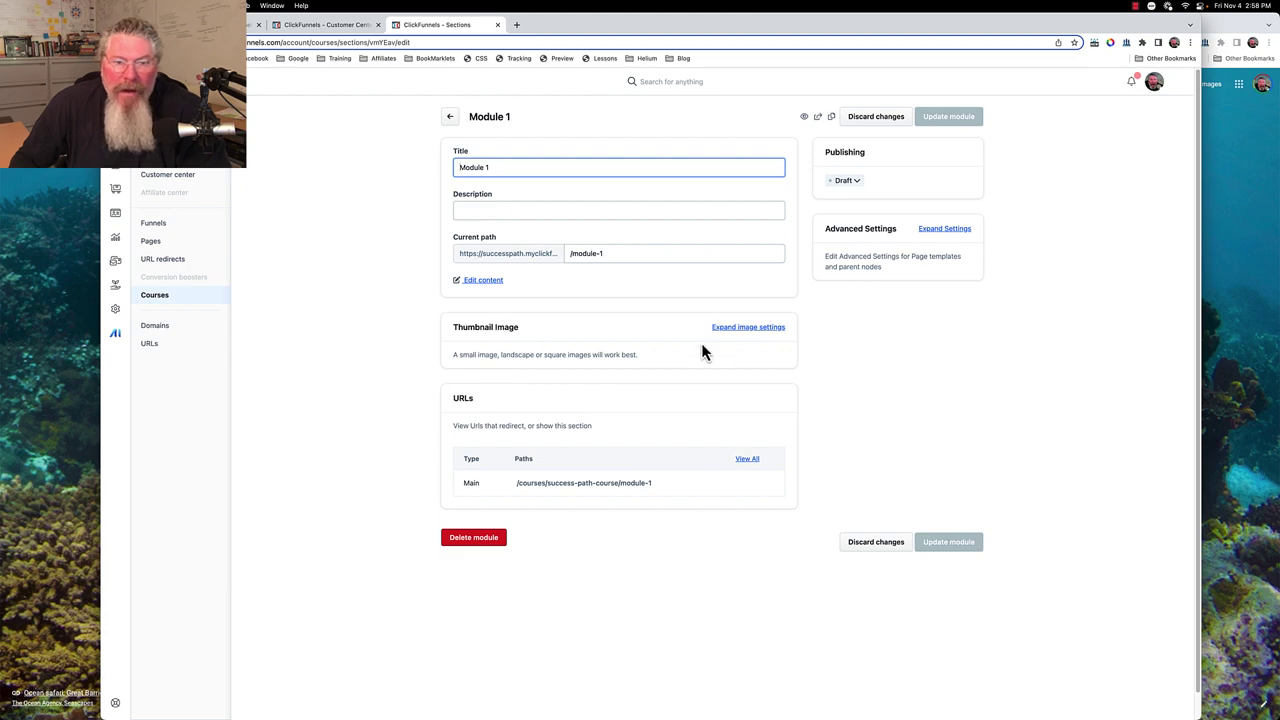
click(733, 328)
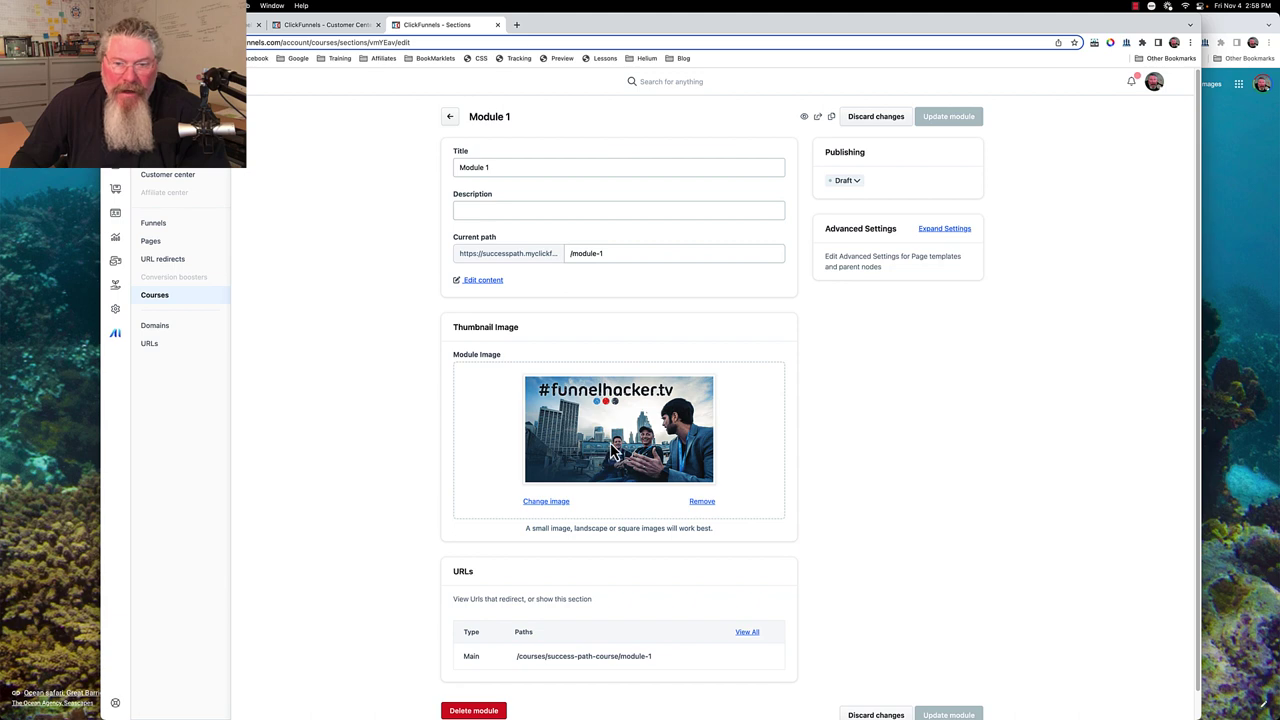
scroll(350, 400, down, 1)
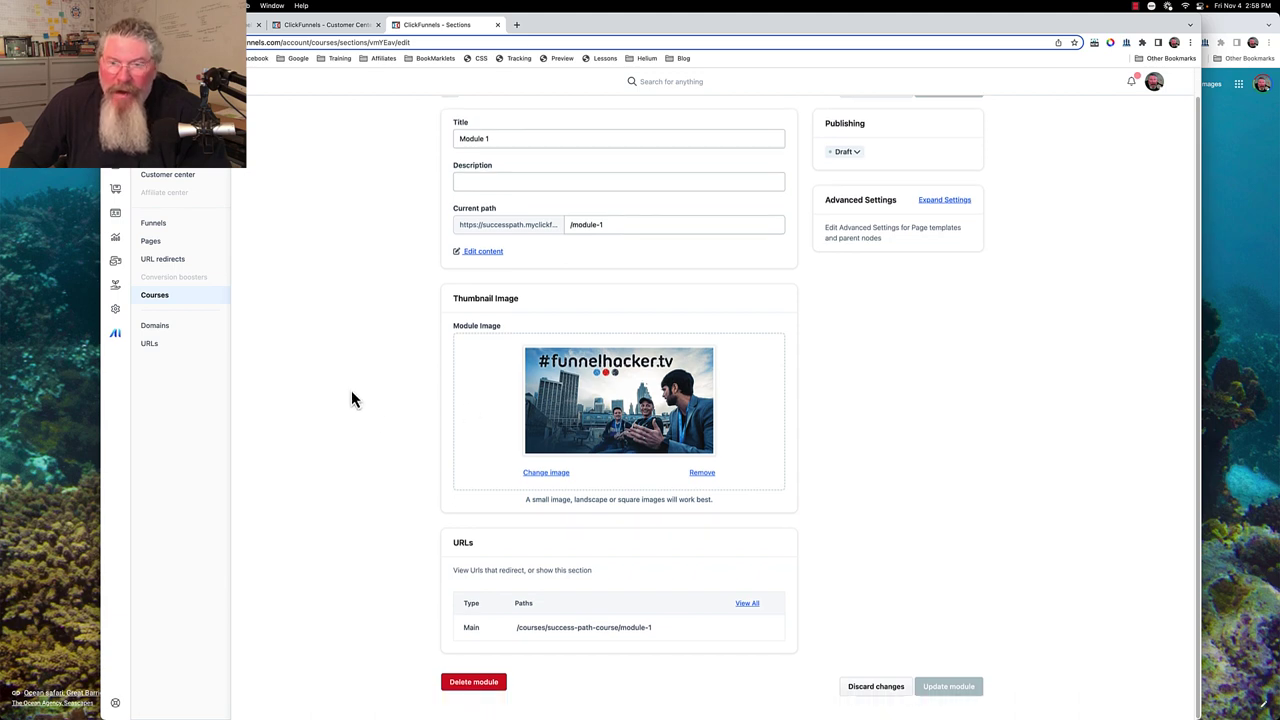
scroll(351, 397, up, 1)
click(450, 118)
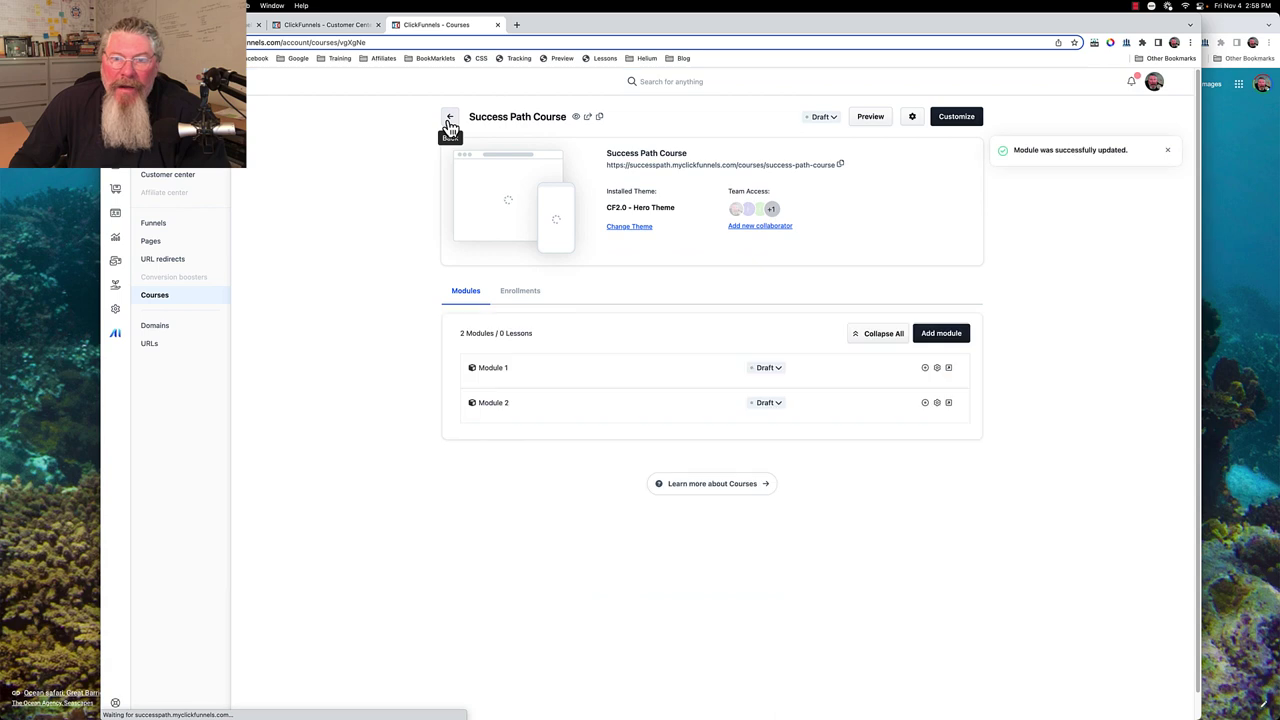
Set Module 2's template page to "Hero Theme - Courses section template page", check its thumbnail image, and update the module
click(938, 404)
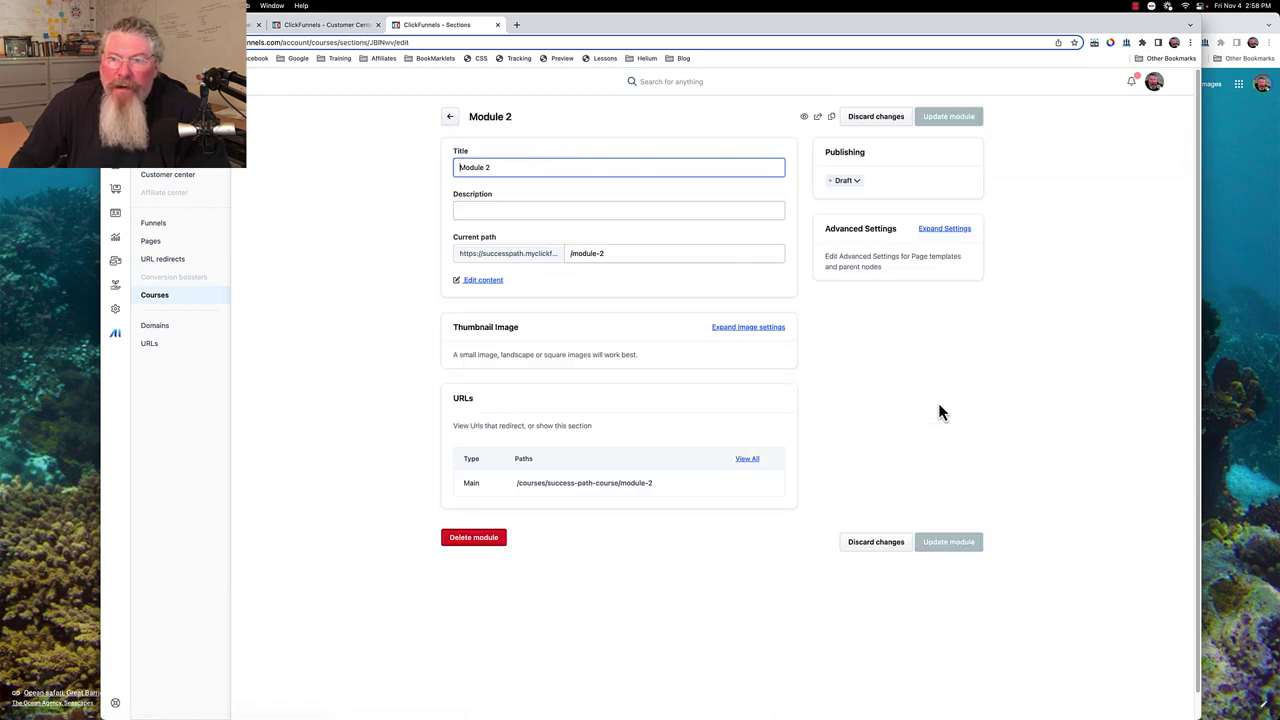
click(930, 230)
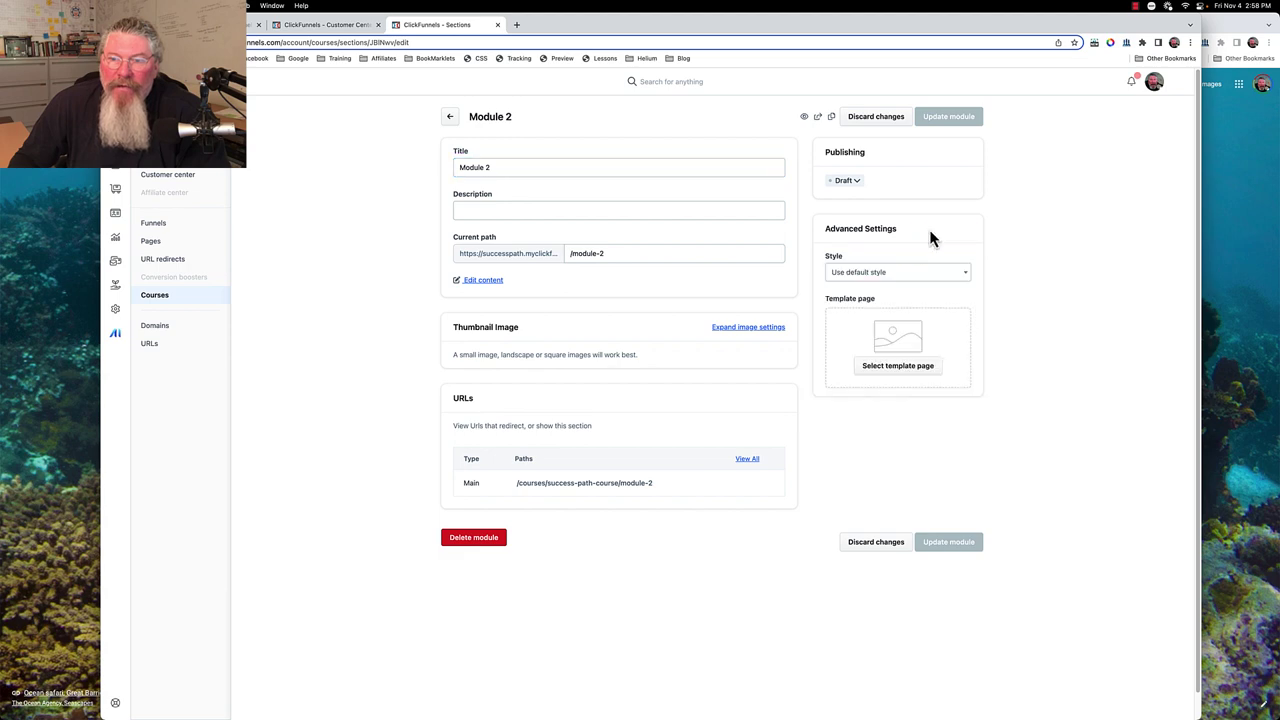
click(897, 368)
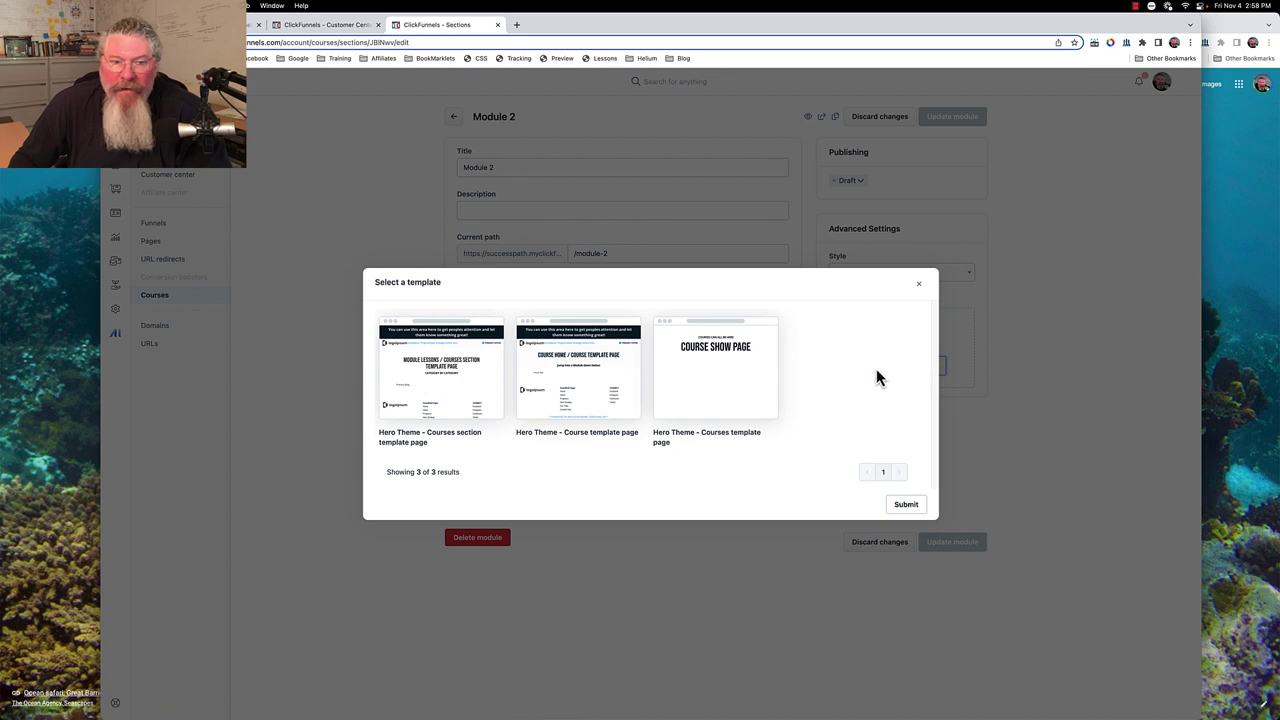
click(426, 370)
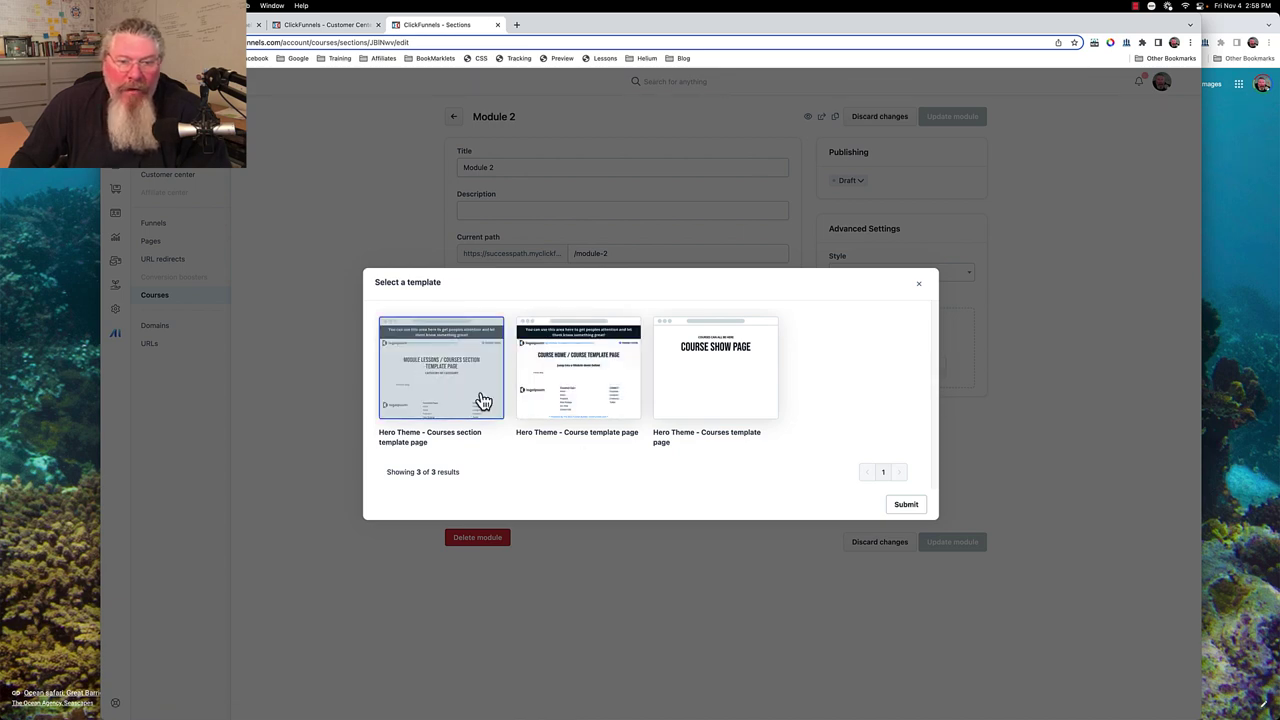
click(902, 508)
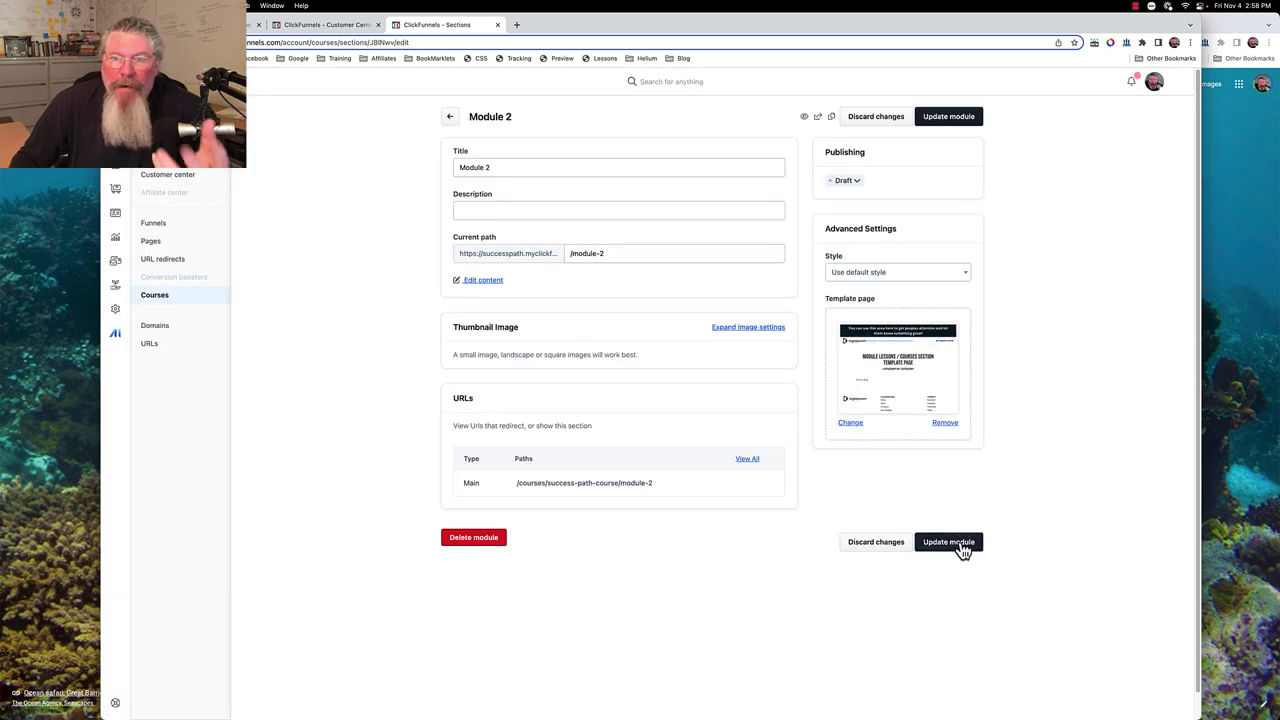
click(755, 327)
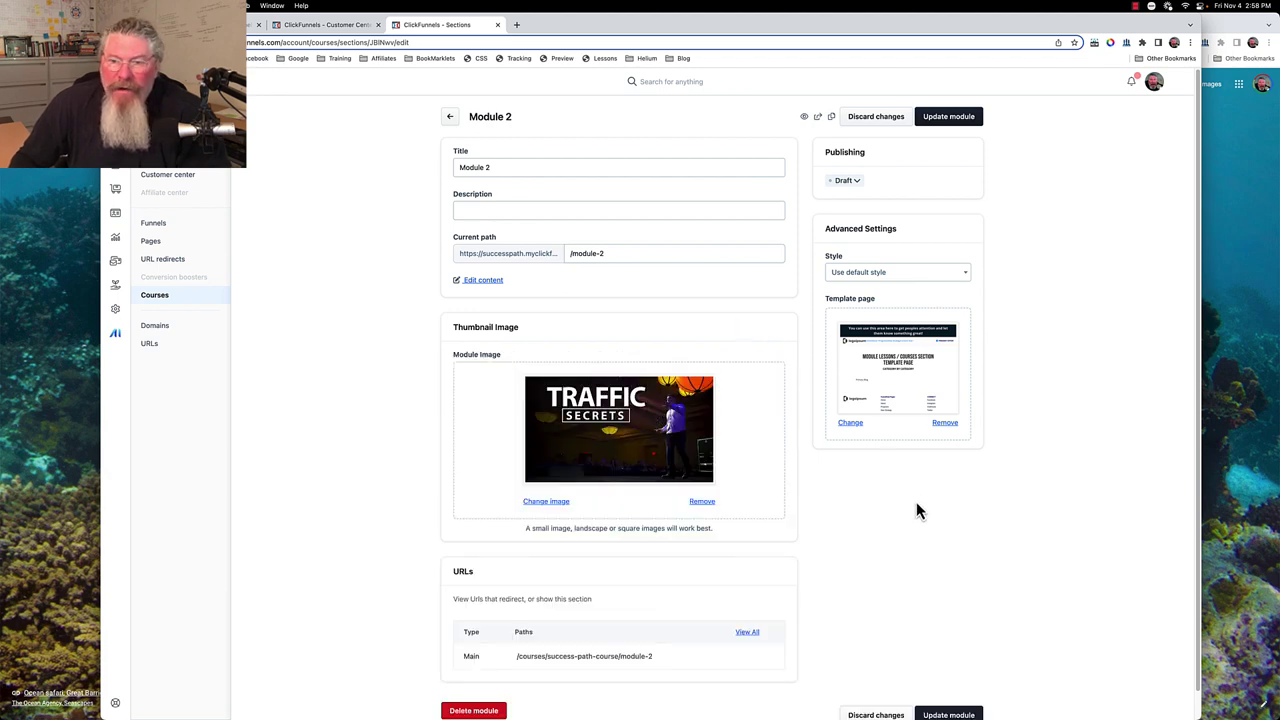
click(946, 120)
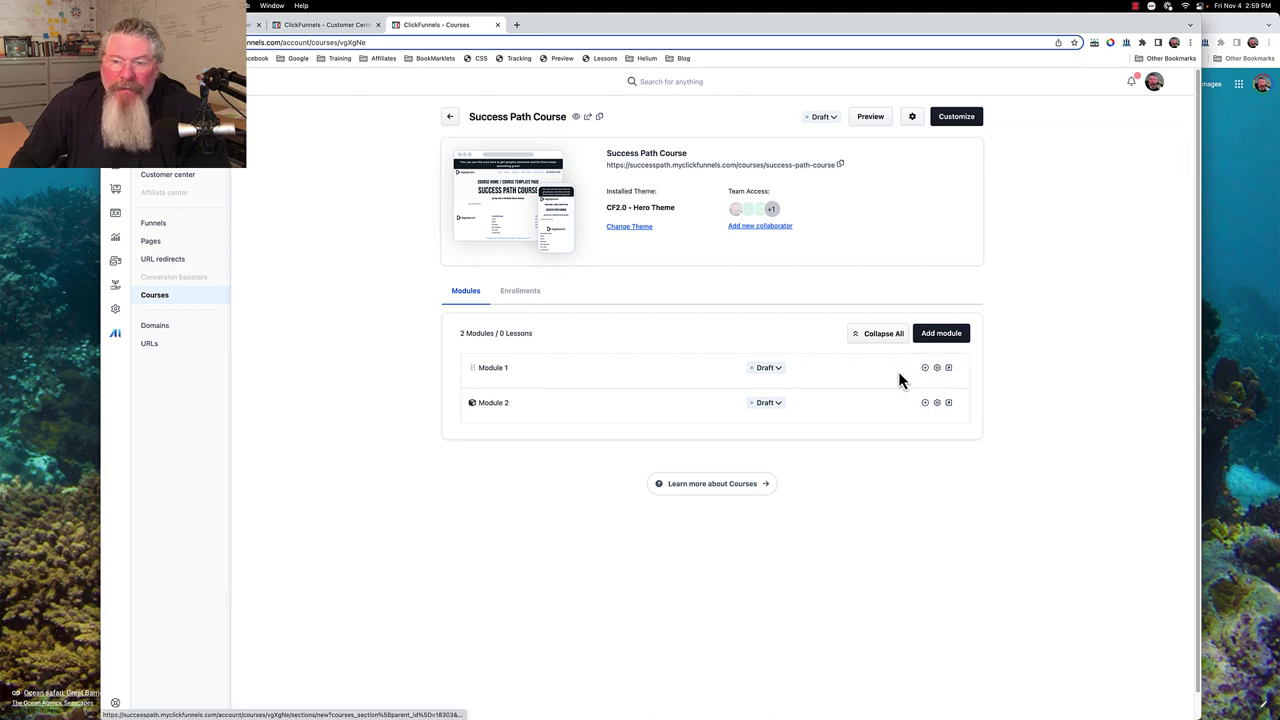
Start a nested module inside Module 1 titled "Sub Module 1", with the List Building Secrets picture as its thumbnail image
click(889, 341)
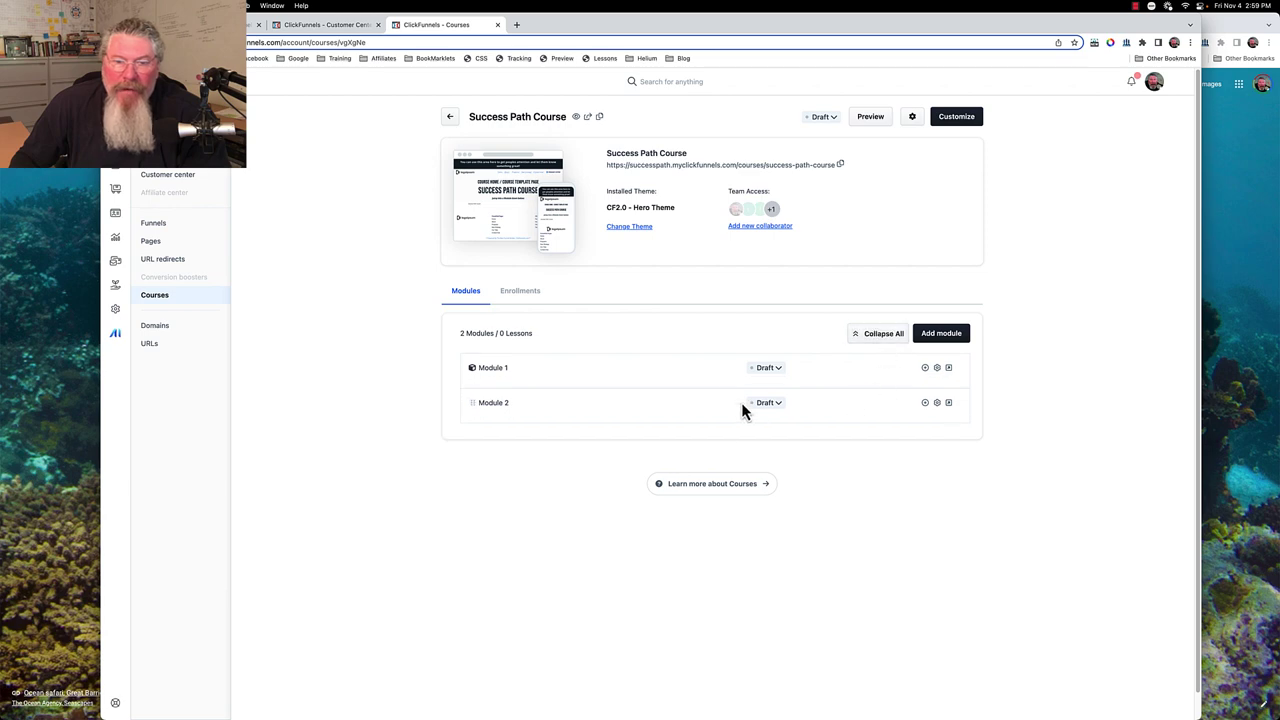
click(925, 368)
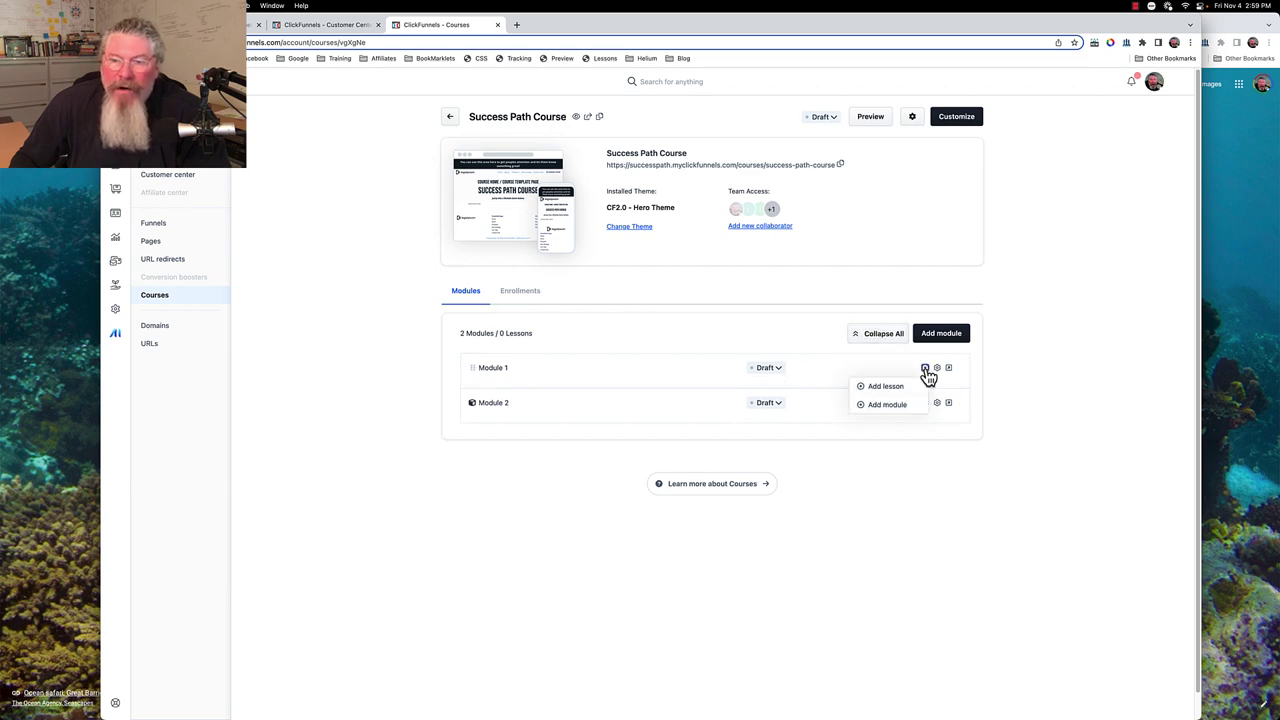
click(883, 405)
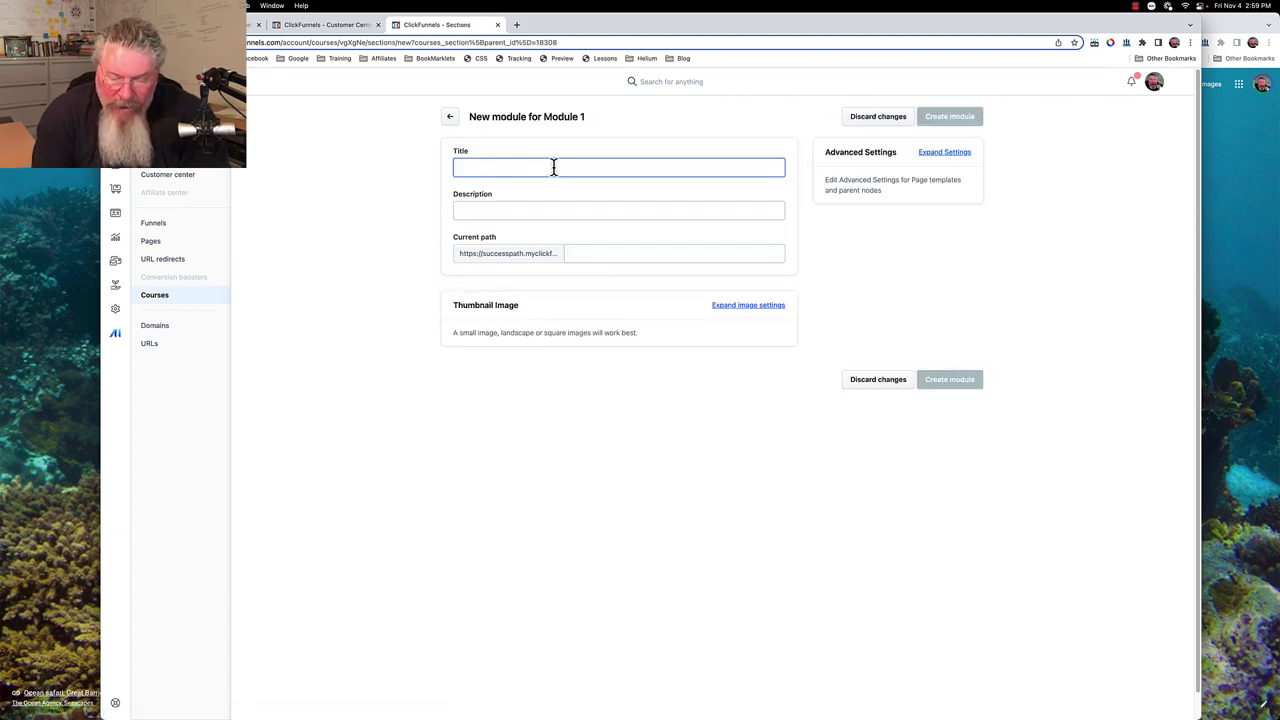
text(Modul)
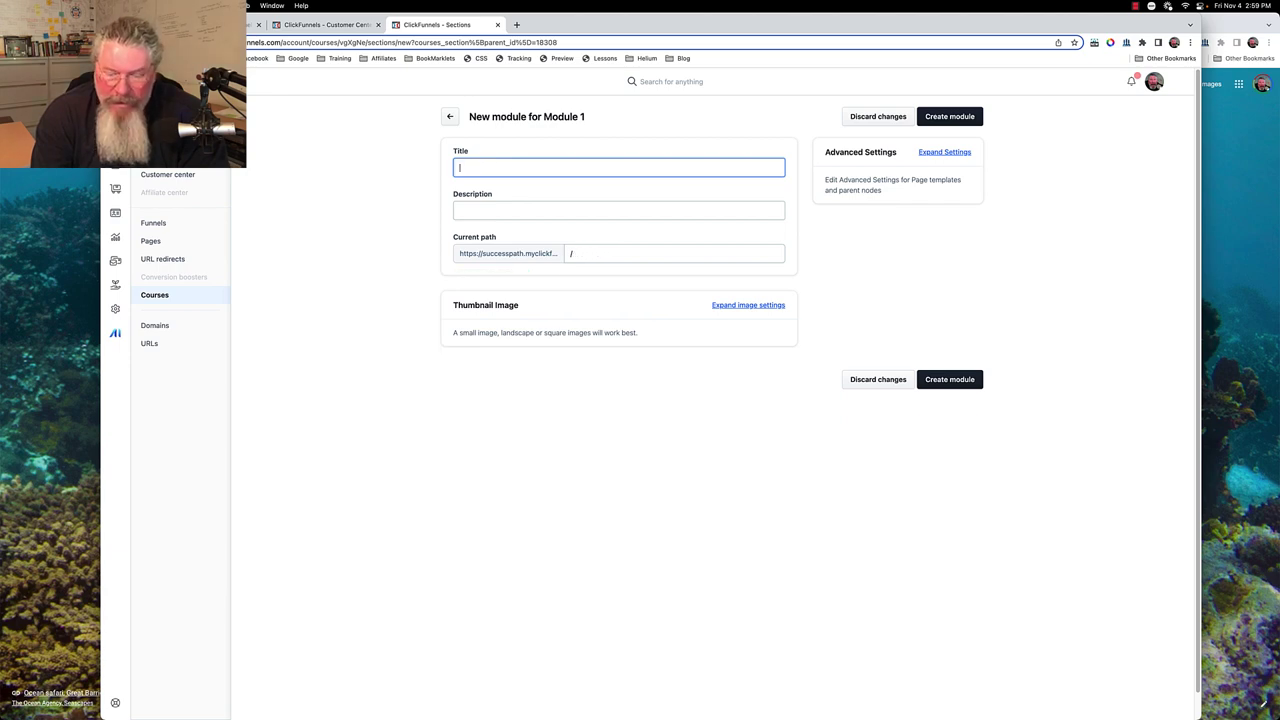
text(Sub Module 1)
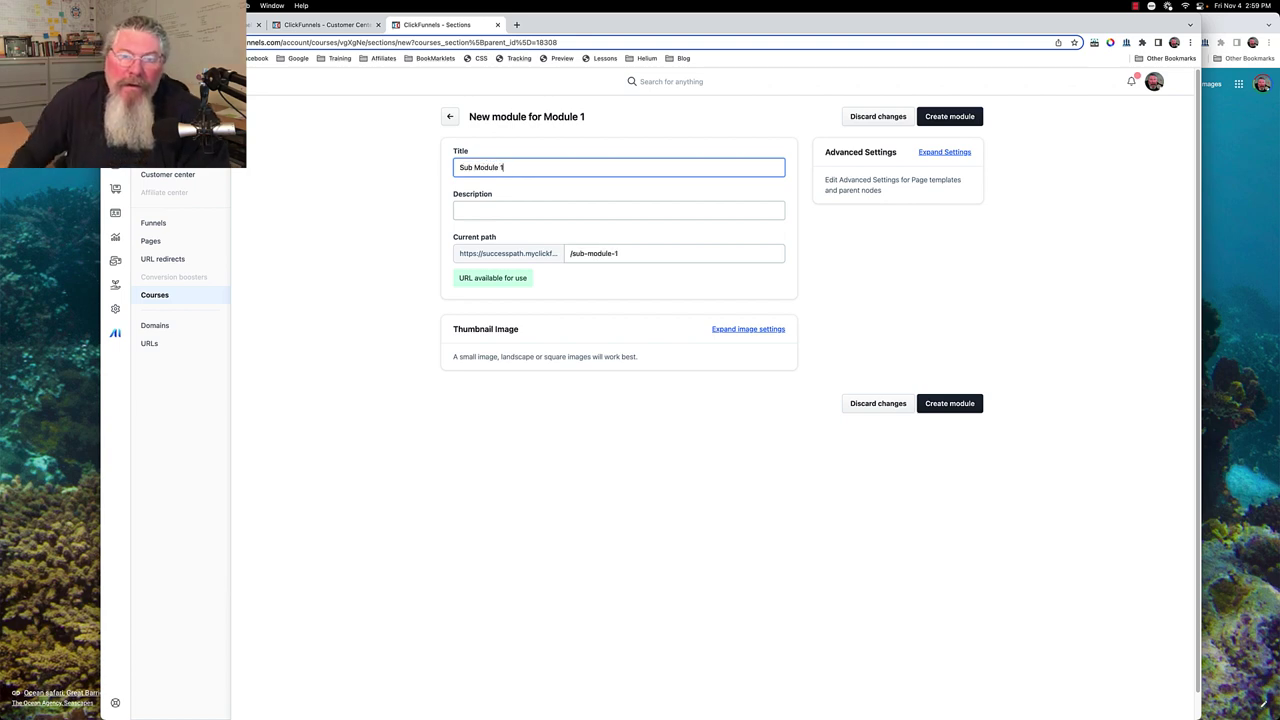
click(745, 331)
click(603, 421)
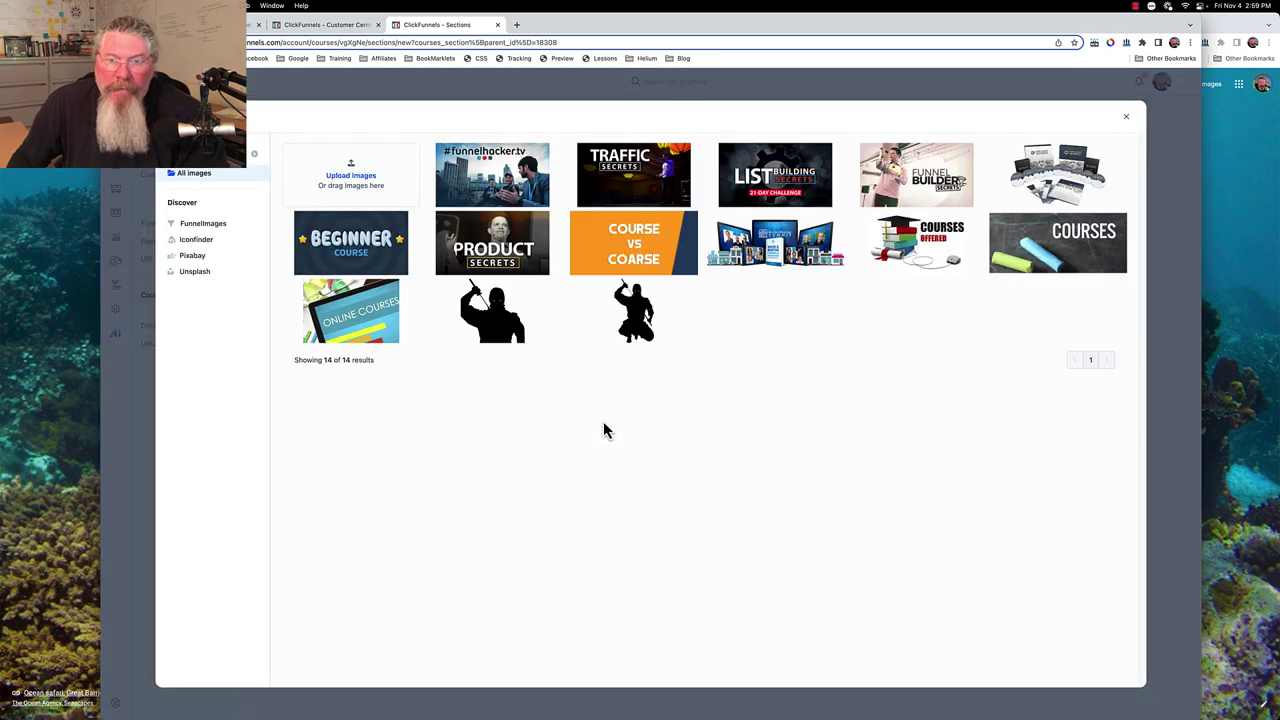
click(768, 175)
Assign the "Hero Theme - Courses section template page" to the new Sub Module 1 and create it
click(947, 153)
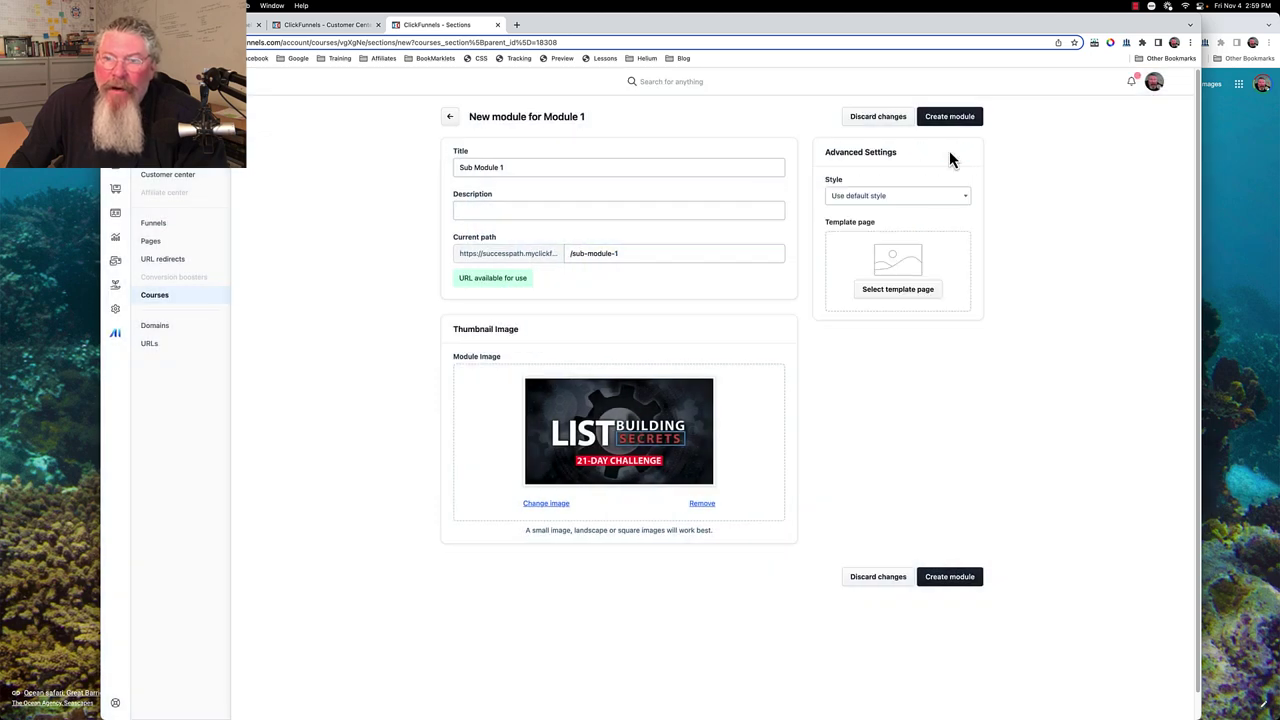
click(885, 300)
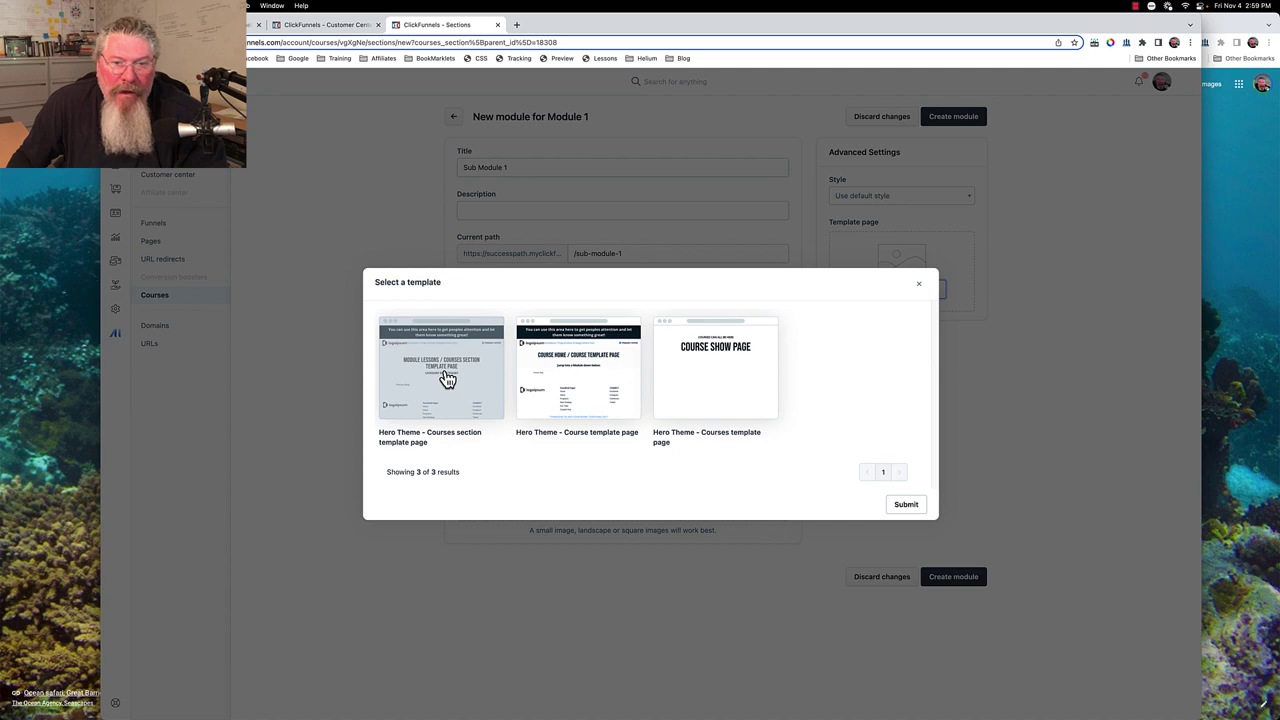
click(447, 378)
click(894, 512)
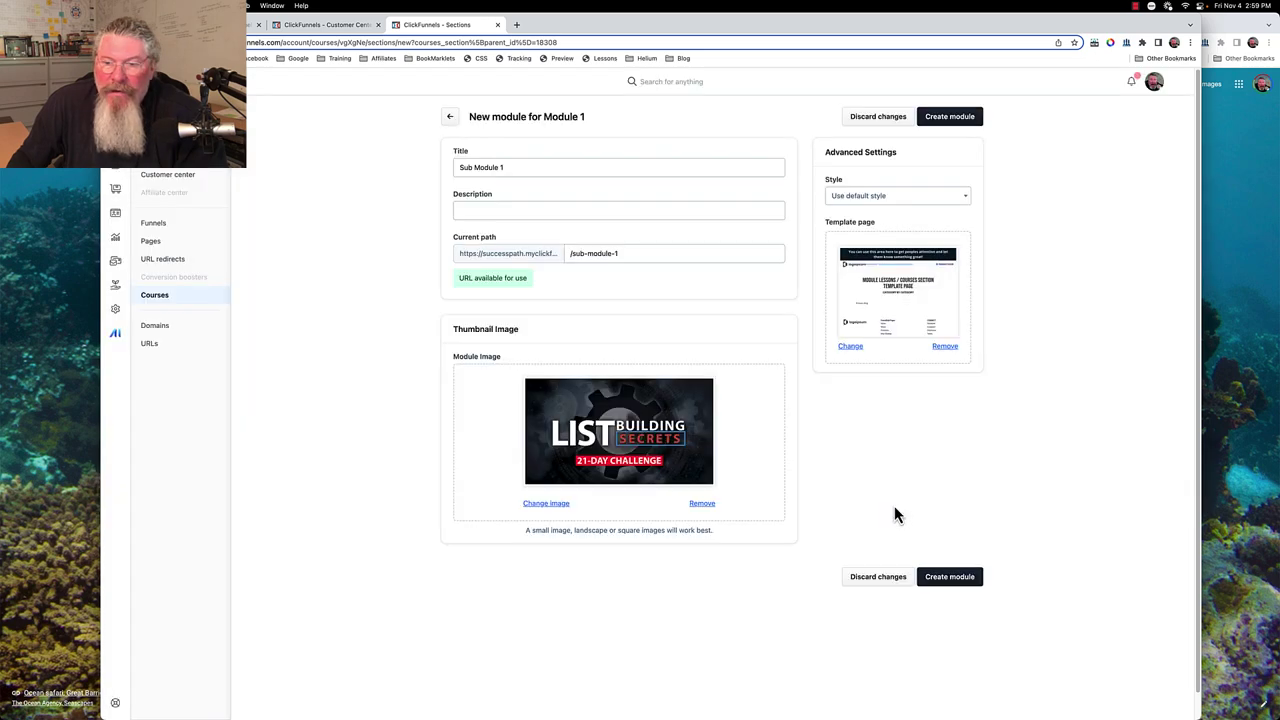
click(943, 585)
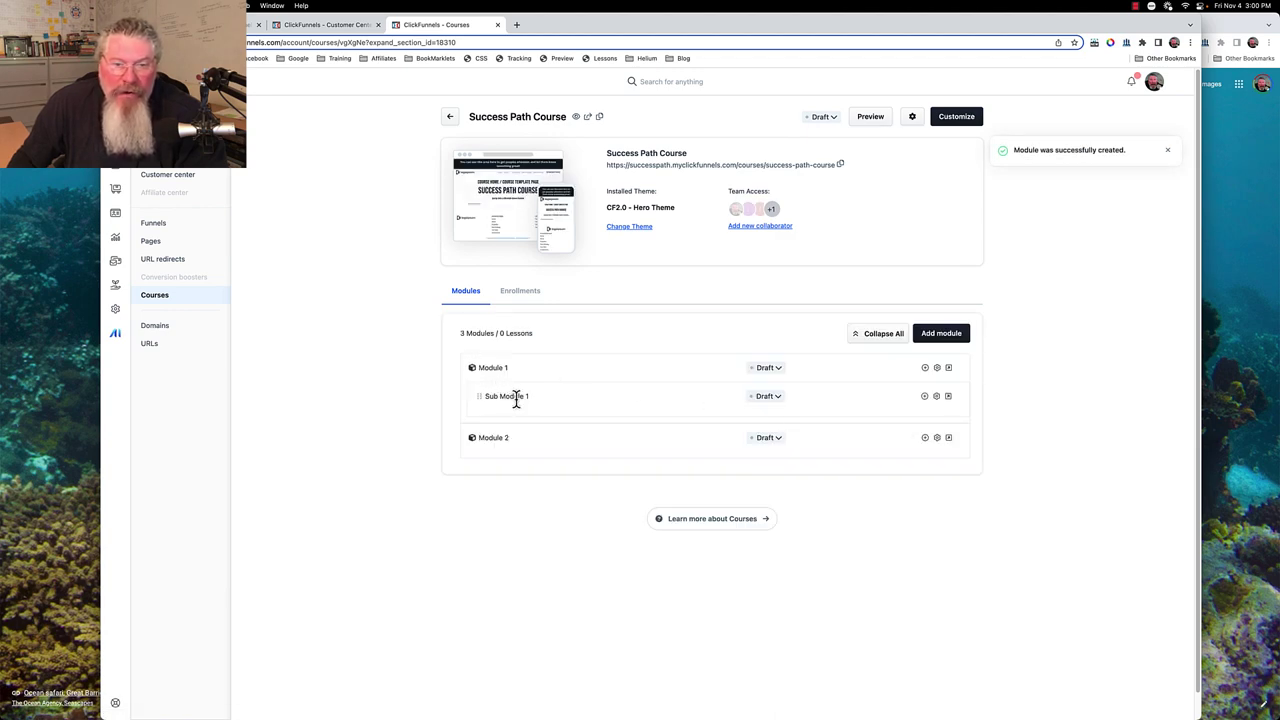
Delete Sub Module 1 from Module 1 of the Success Path Course
click(925, 369)
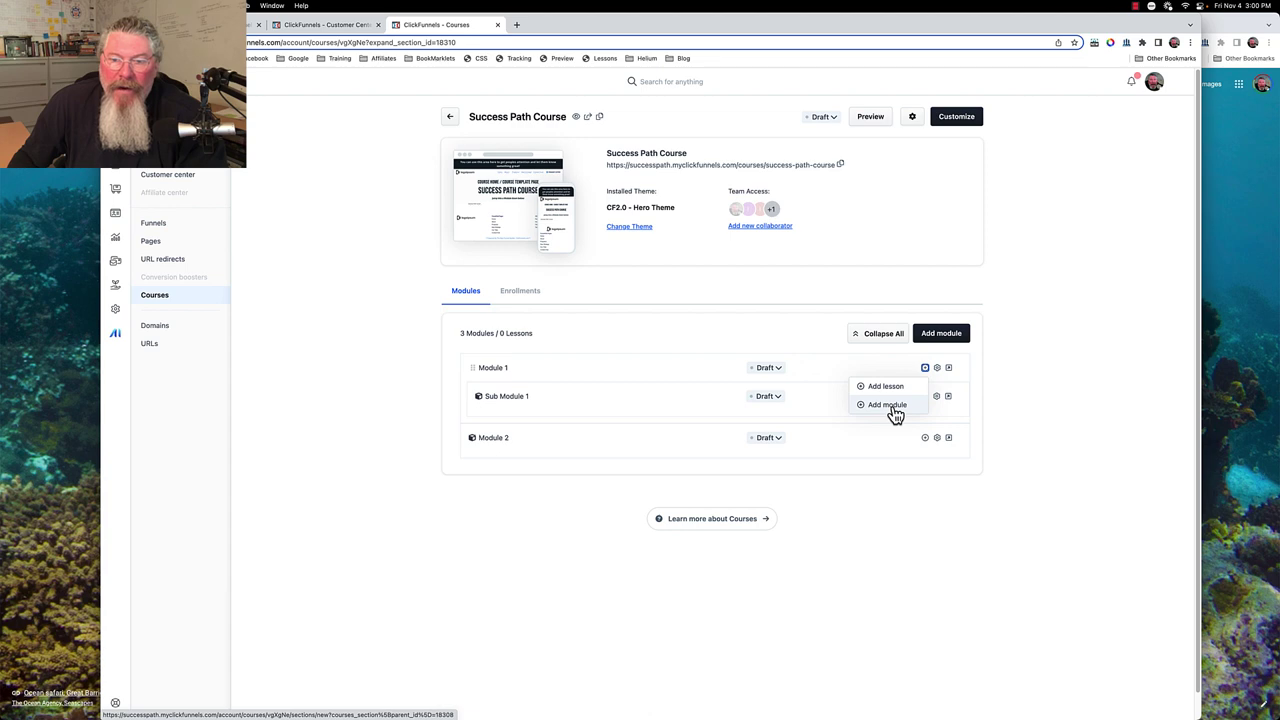
click(826, 417)
click(937, 398)
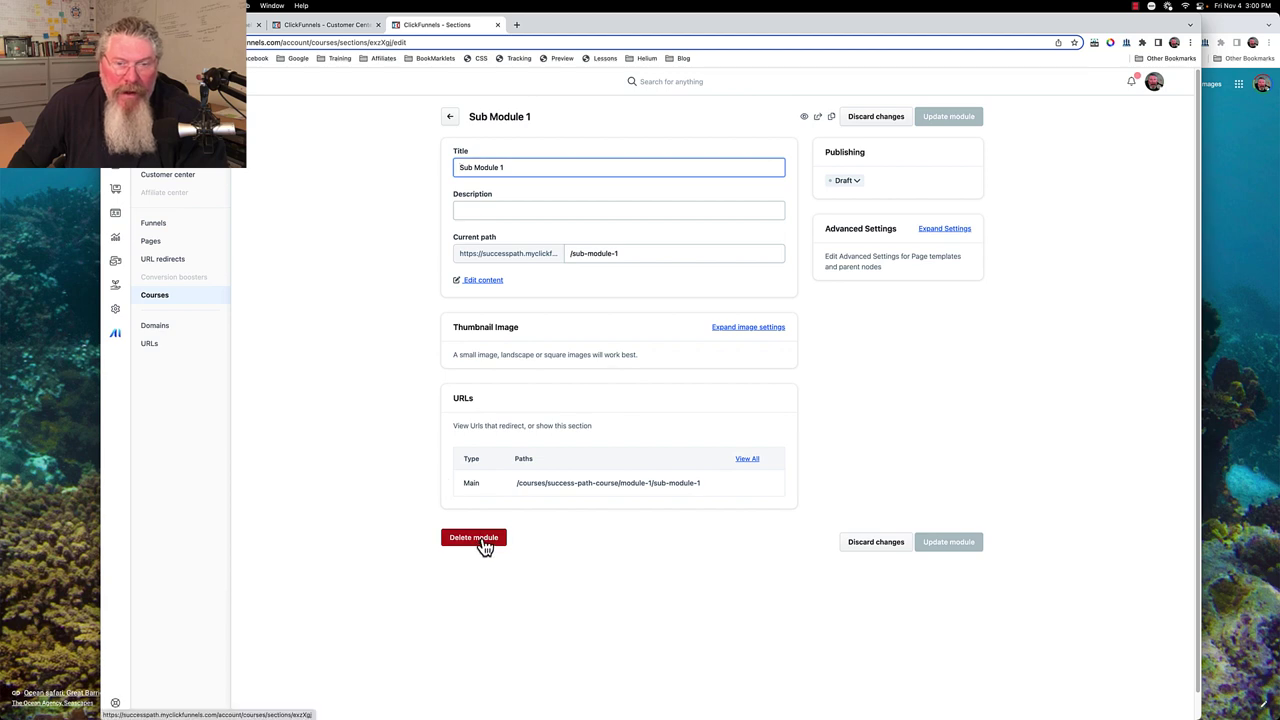
click(484, 543)
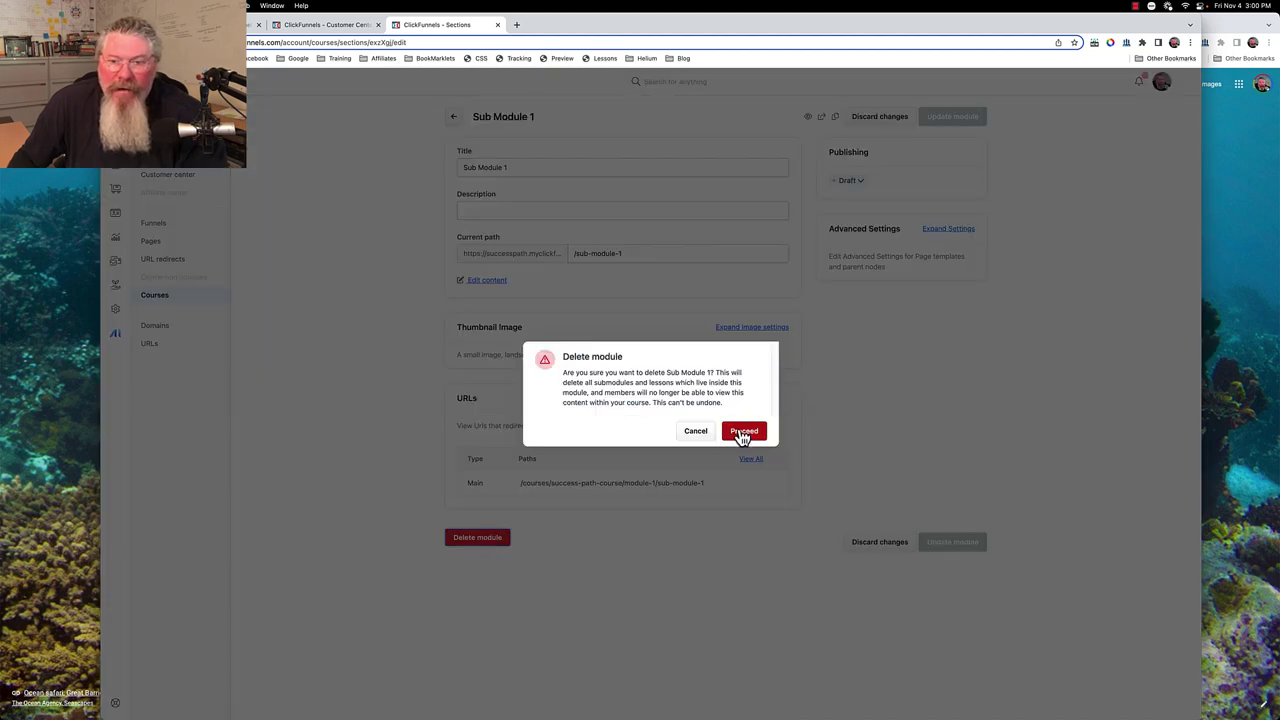
click(741, 432)
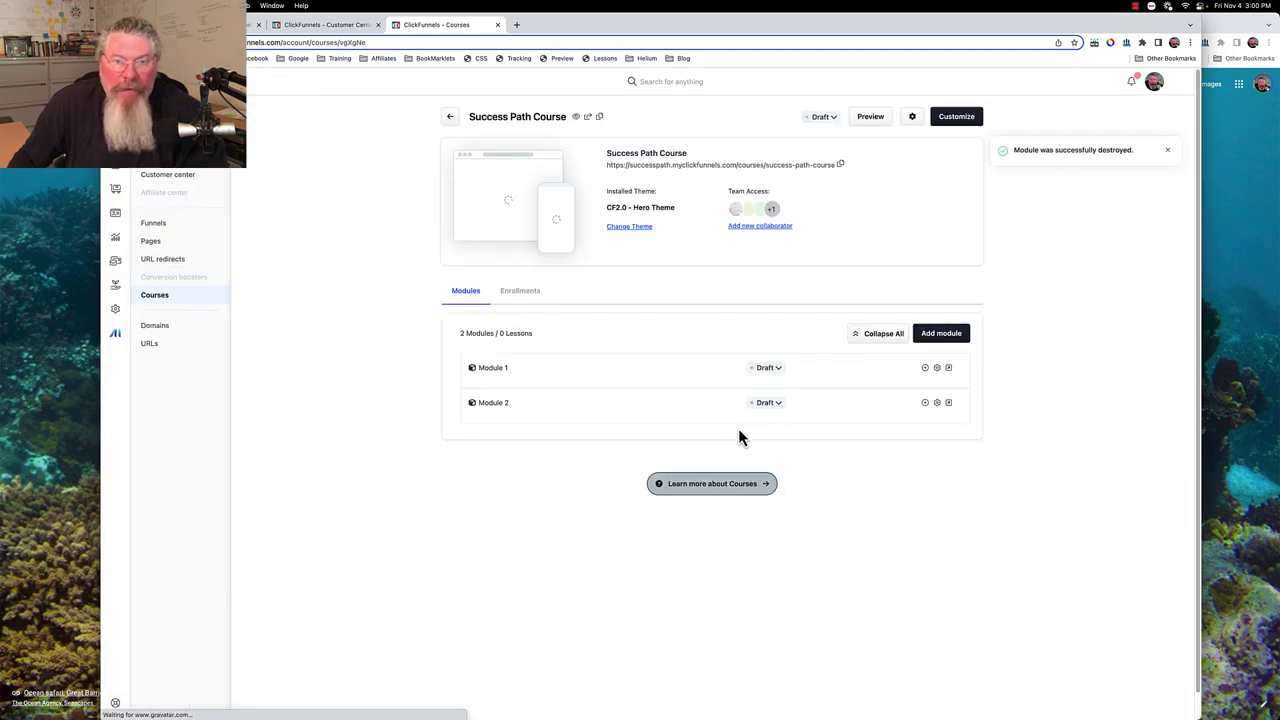
Start a new lesson inside Module 1 titled "Lesson 1-1"
click(925, 369)
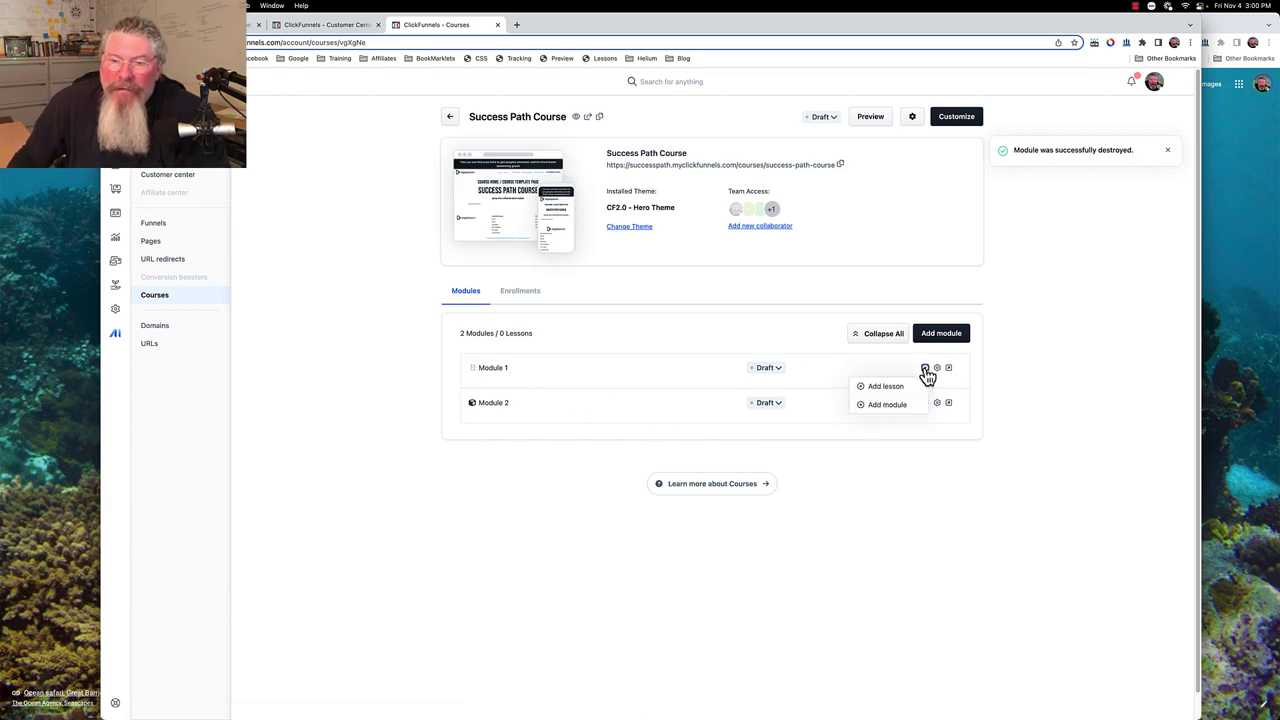
click(886, 389)
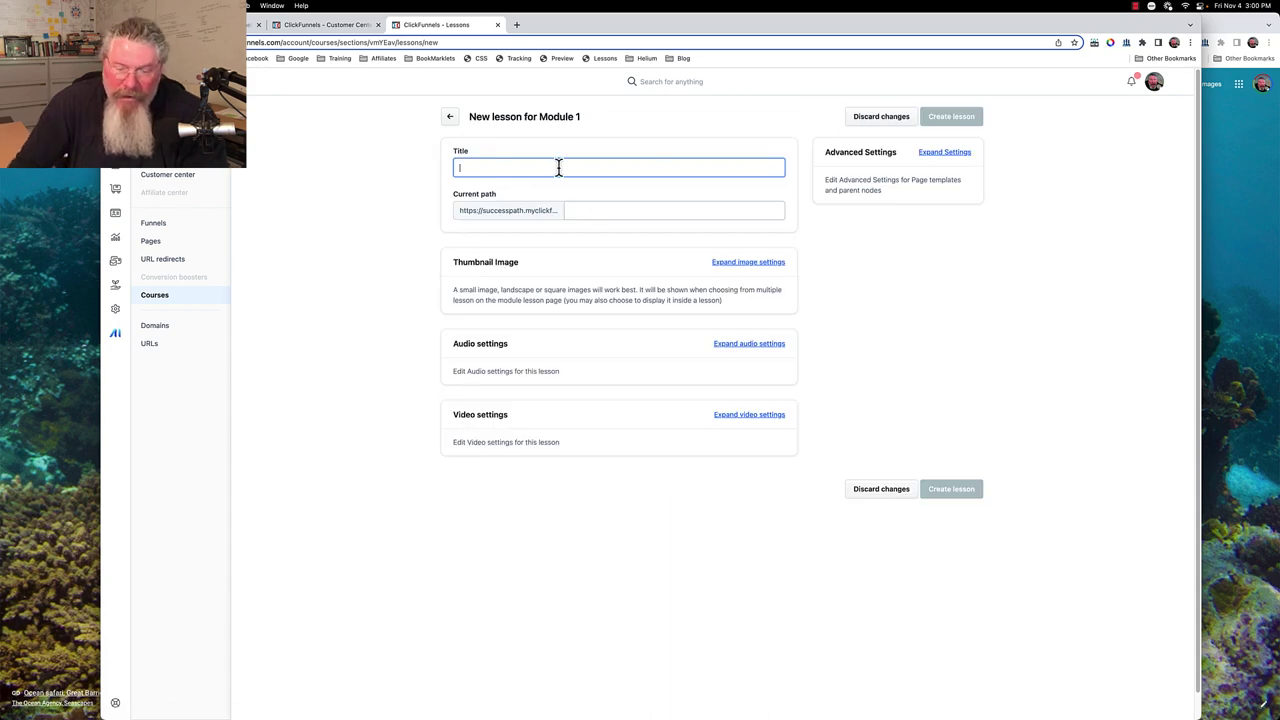
text(Lesson)
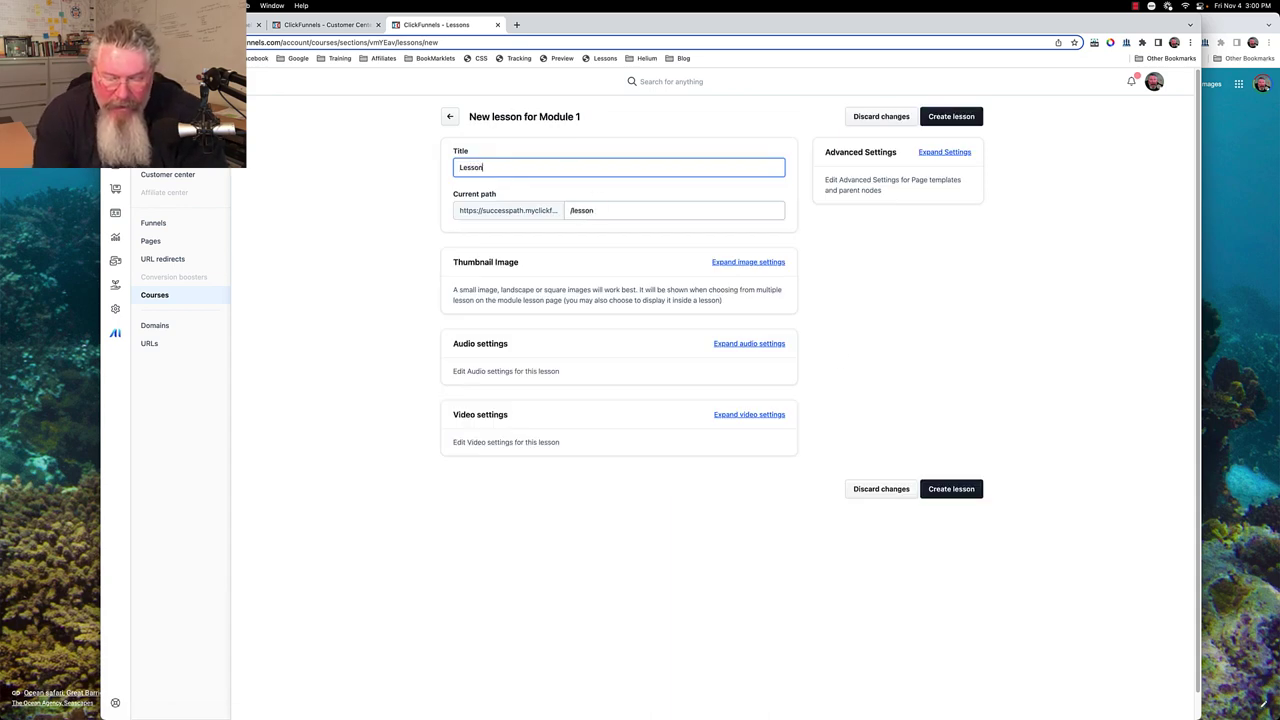
text( 1-1)
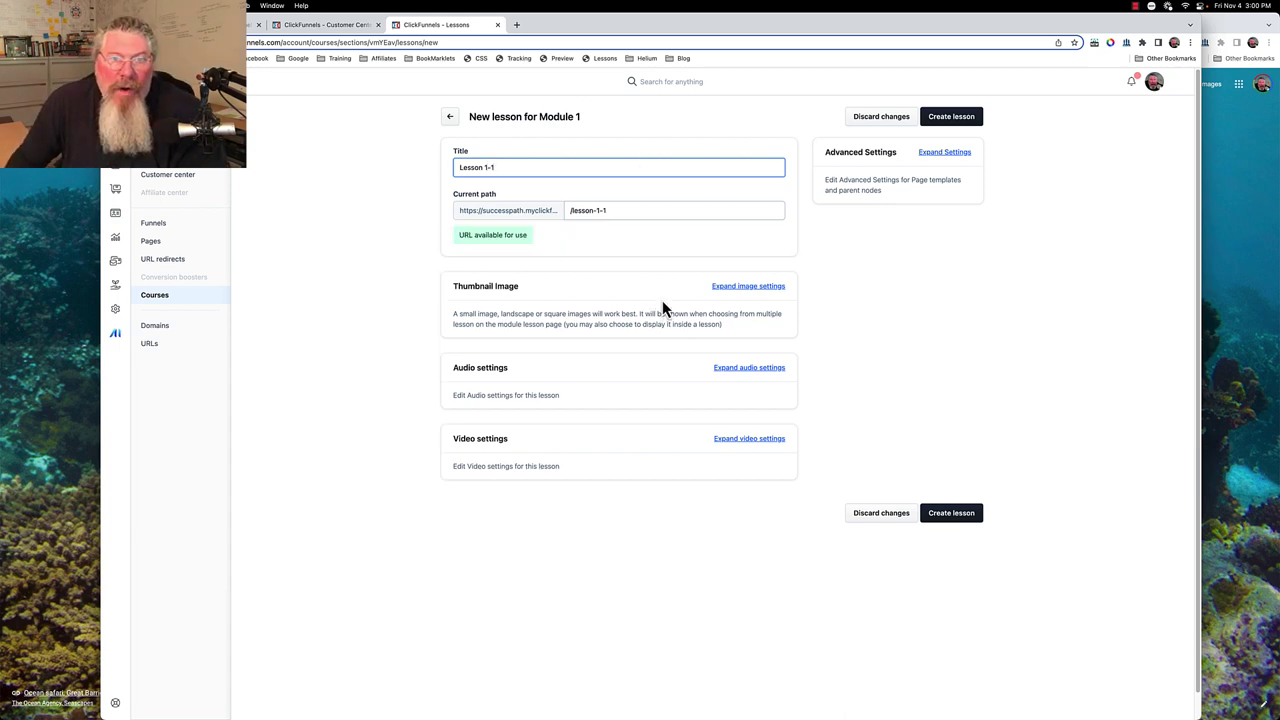
Set the List Building Secrets picture as the lesson's thumbnail image and create the lesson
click(731, 290)
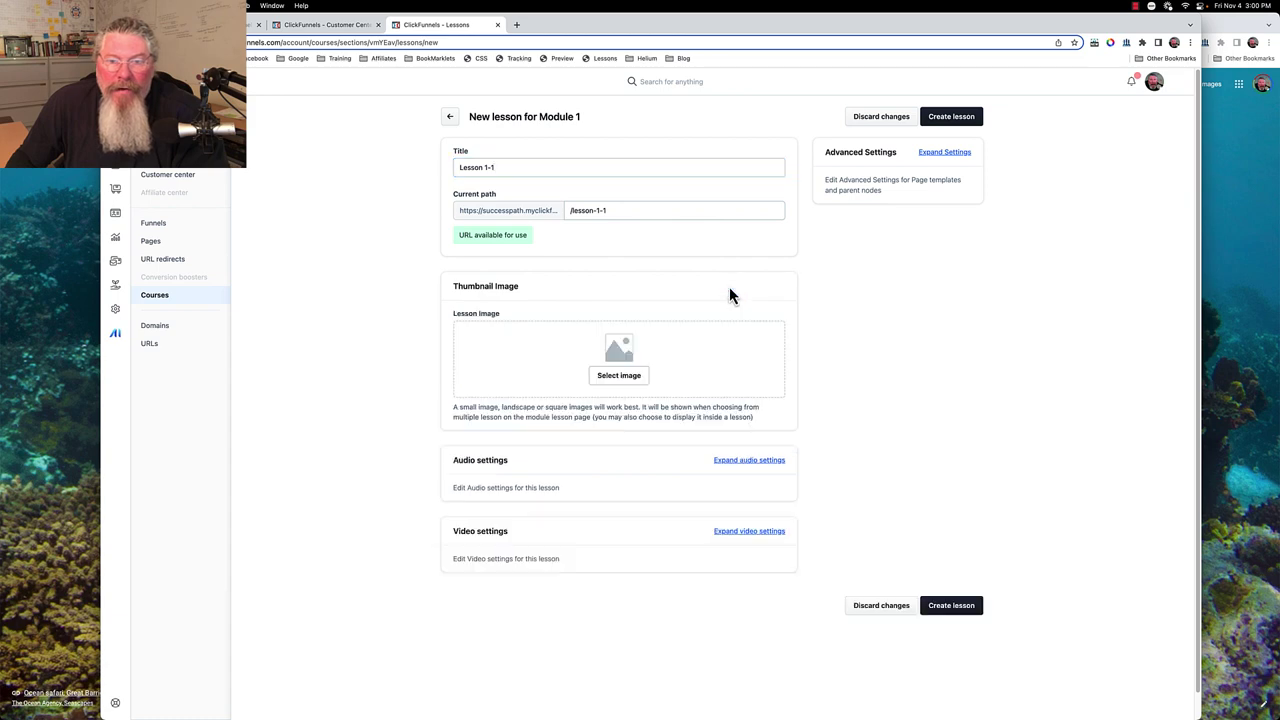
click(626, 378)
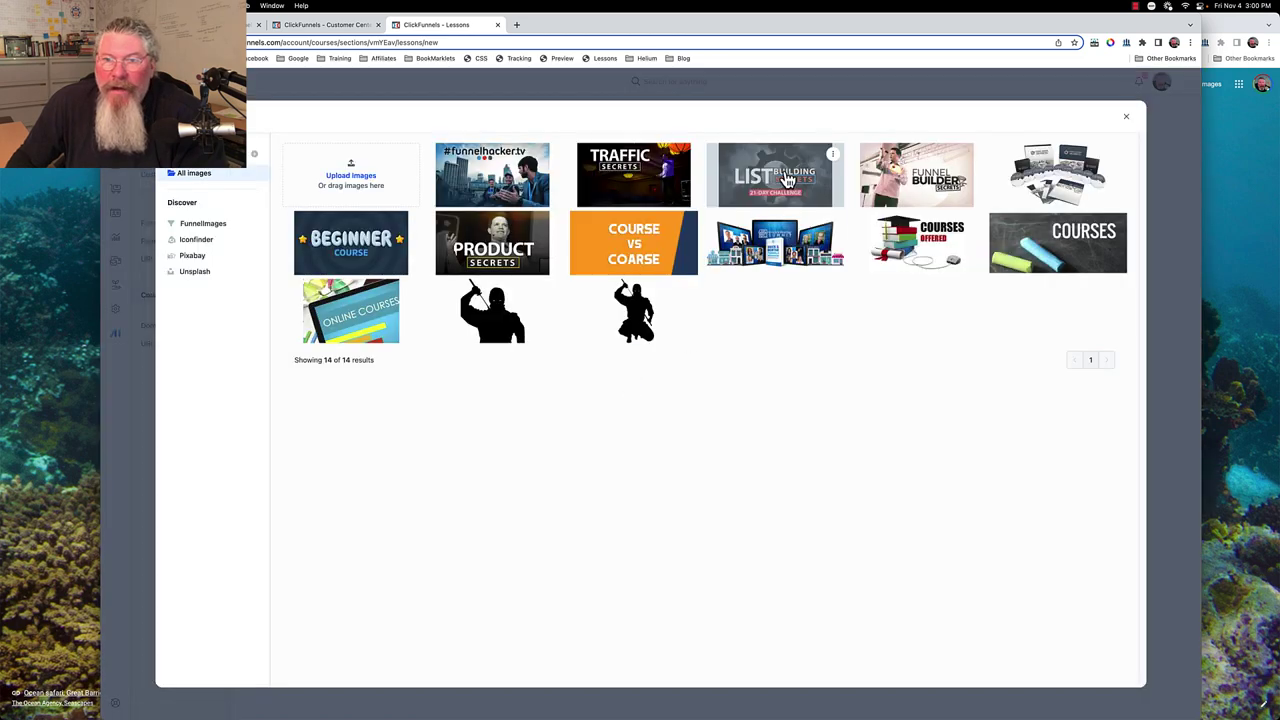
click(784, 172)
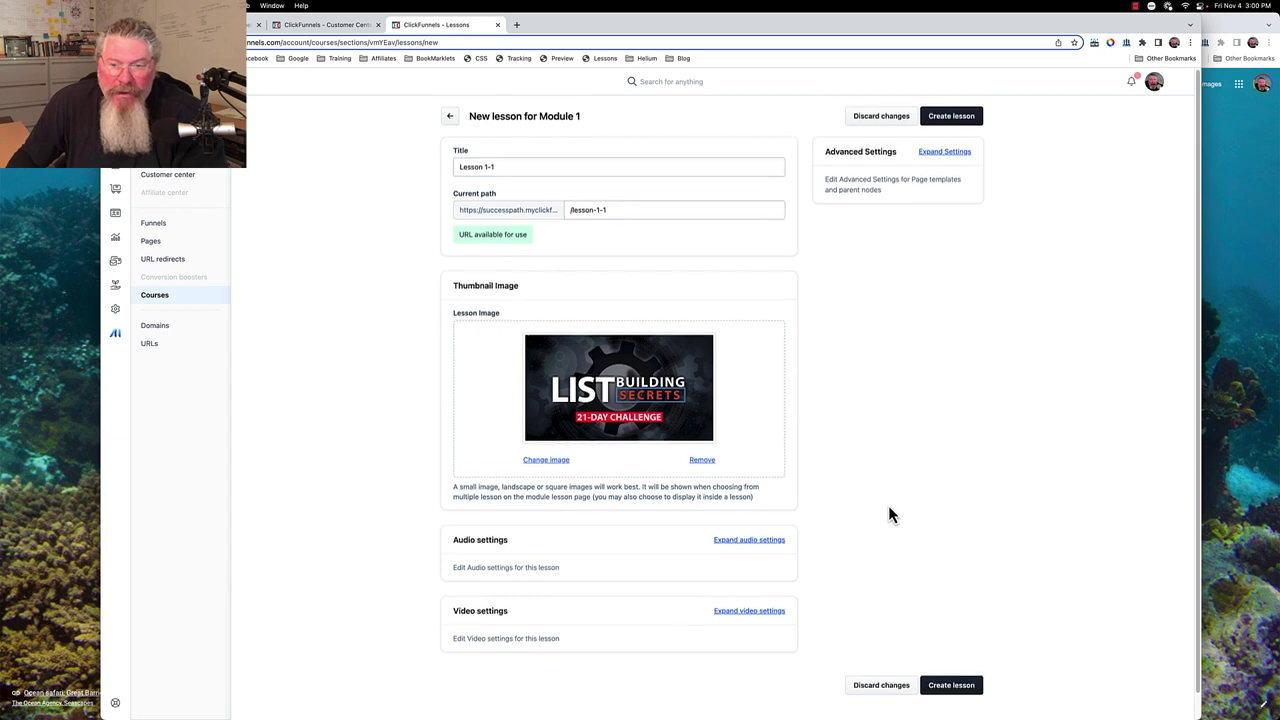
scroll(889, 512, down, 1)
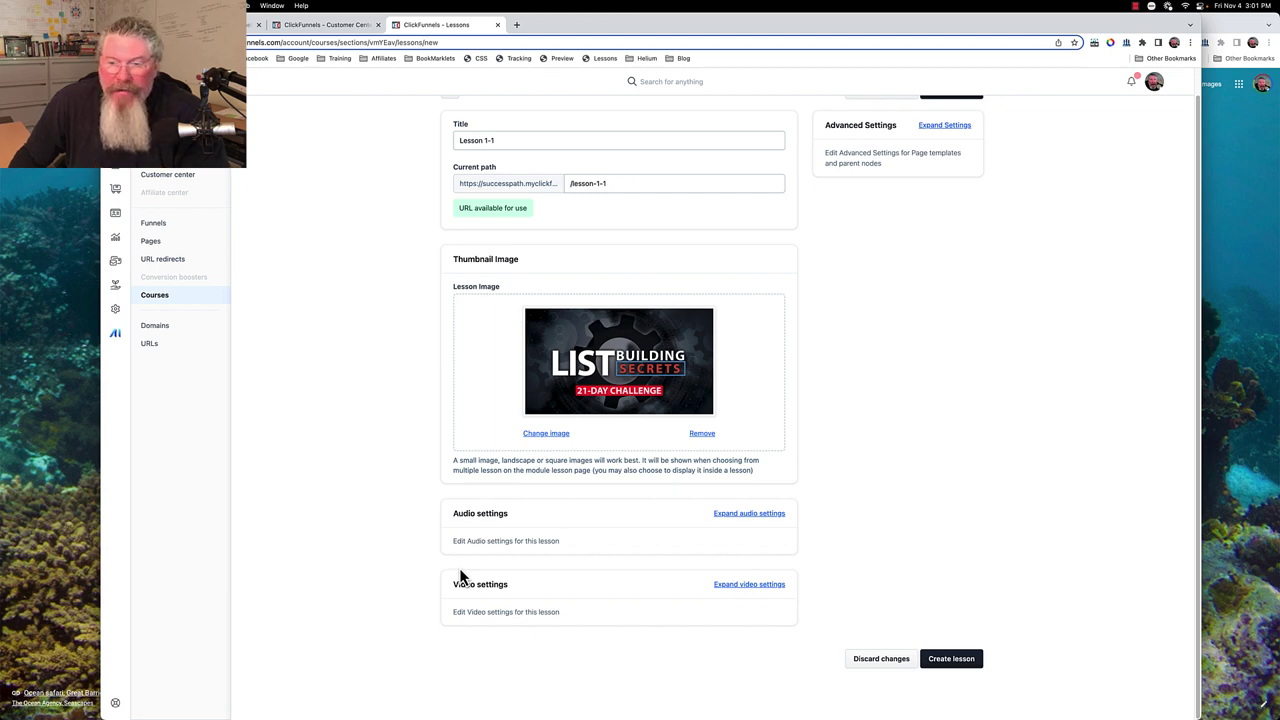
click(952, 660)
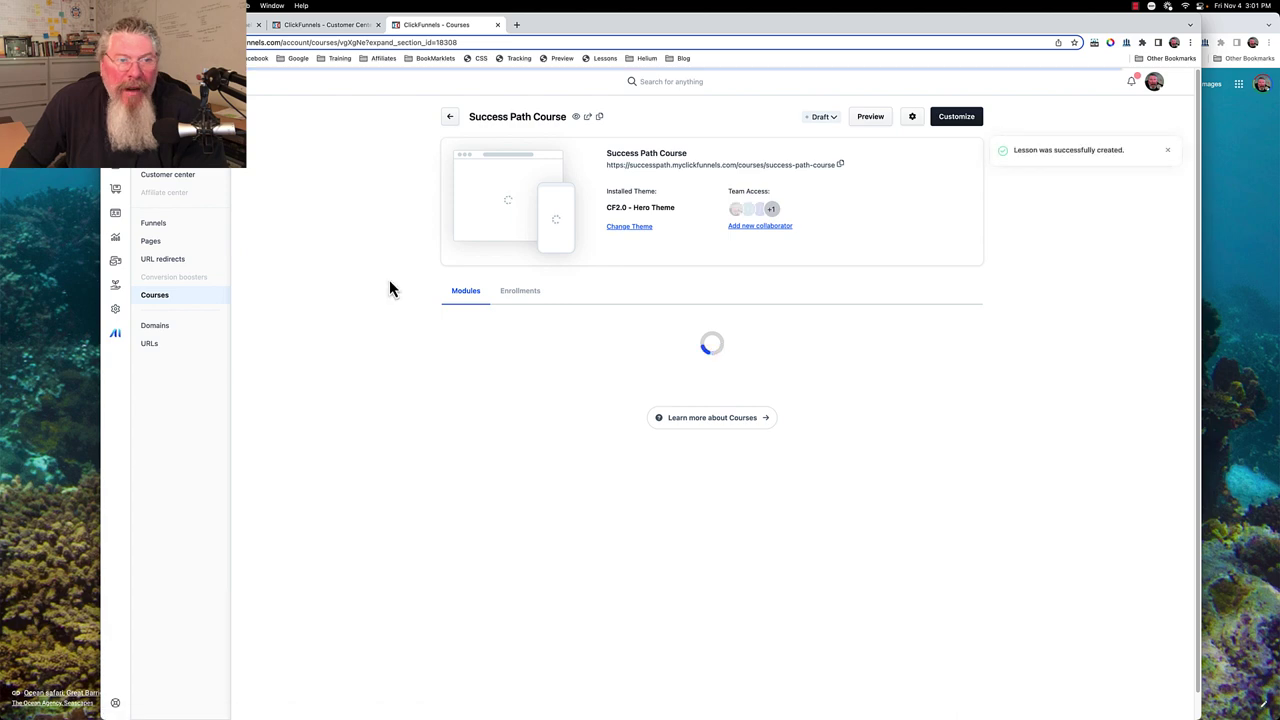
Start a new course video in the workspace's video assets, named "Success Path Test Video"
click(116, 312)
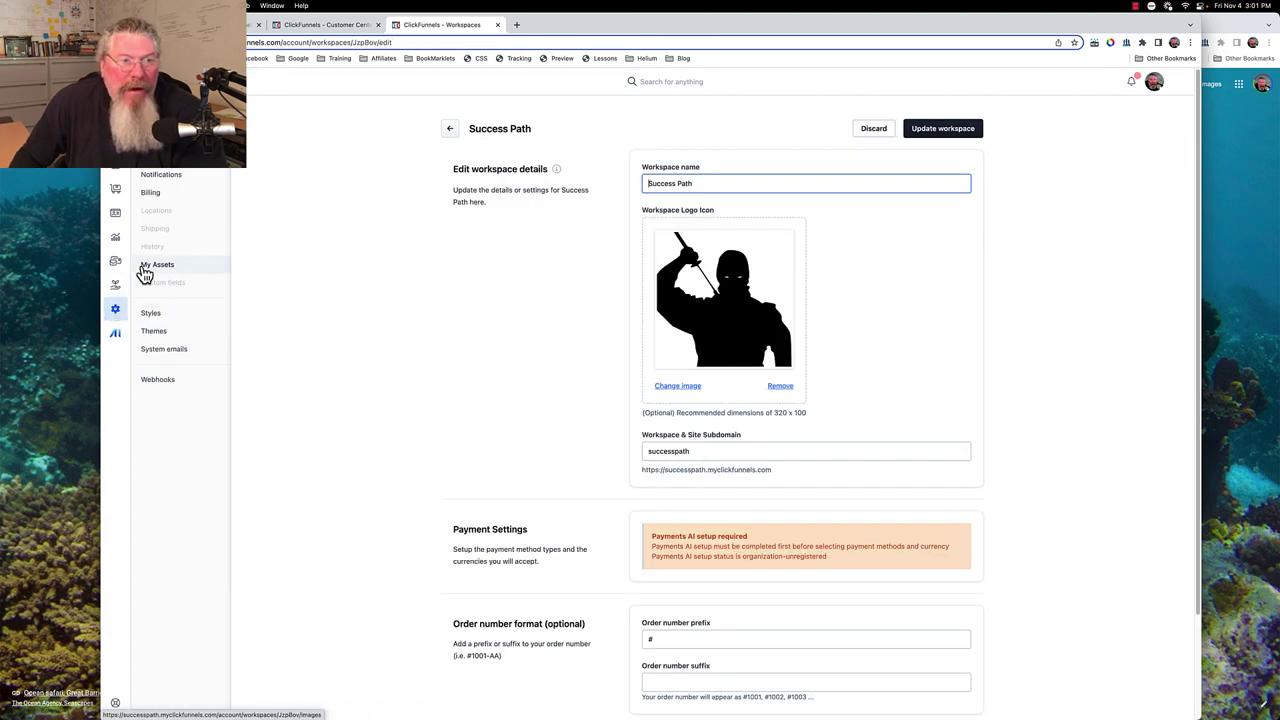
click(146, 272)
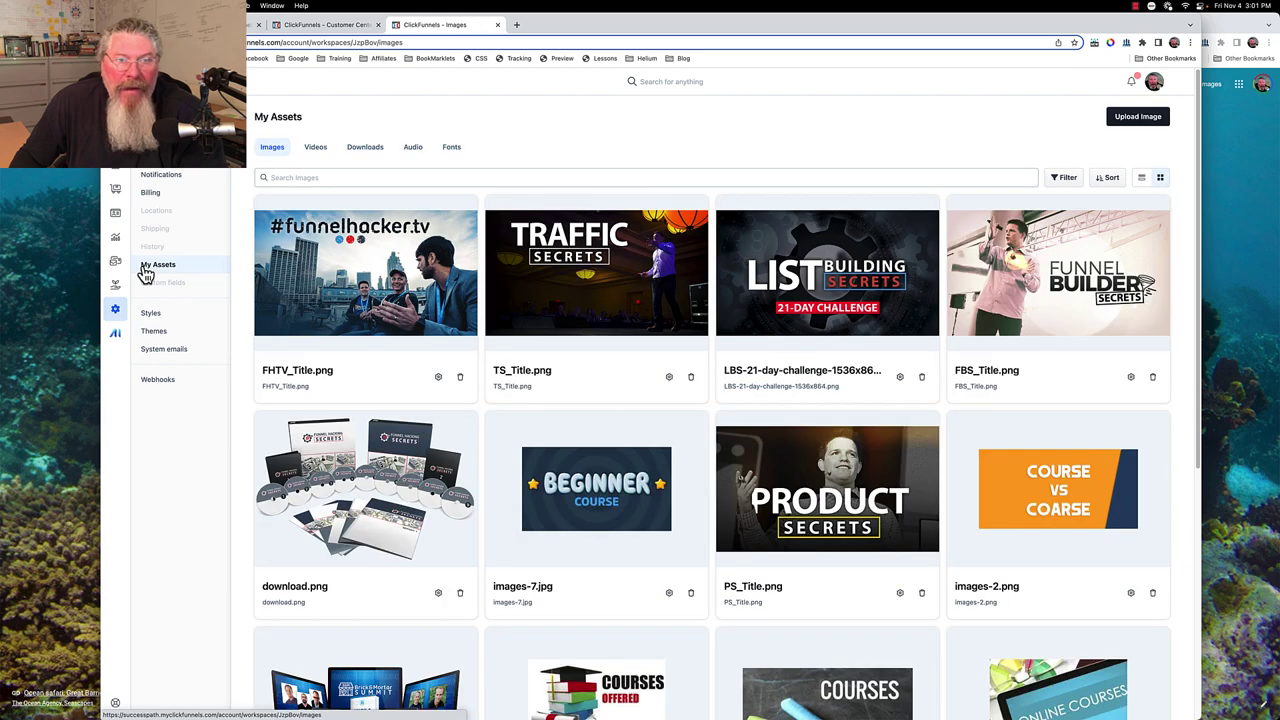
click(314, 150)
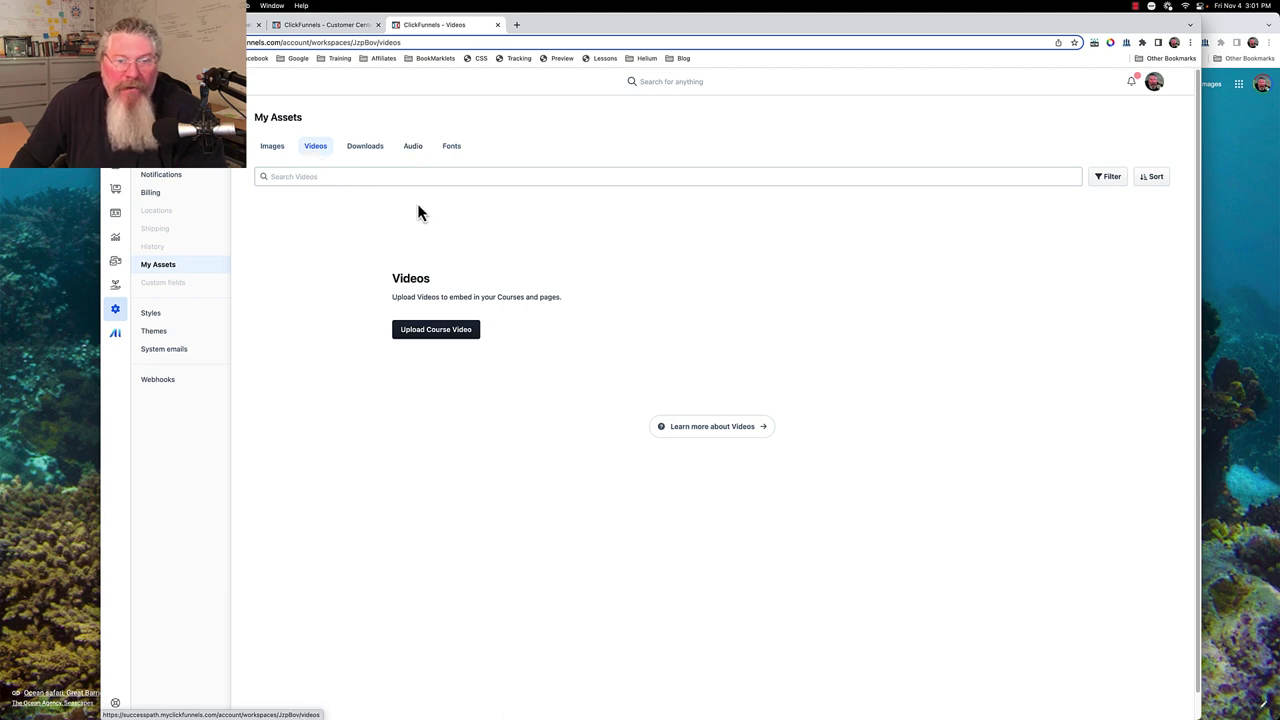
click(444, 335)
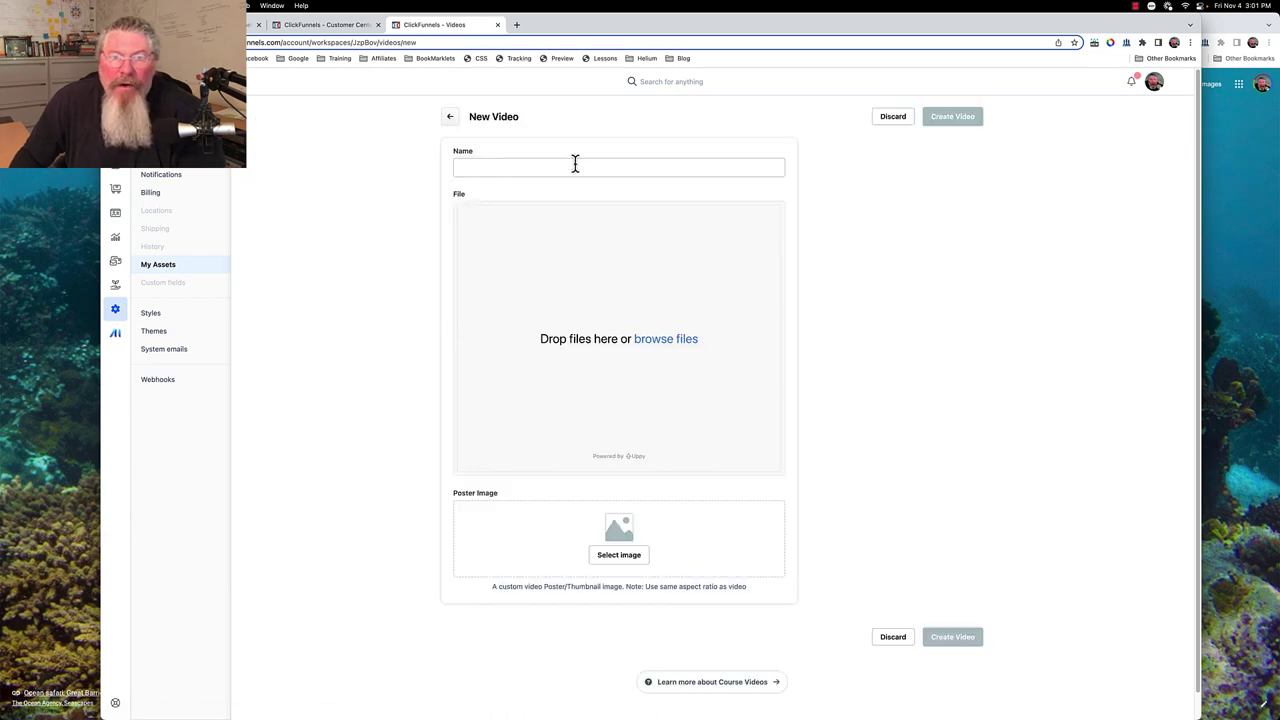
click(574, 166)
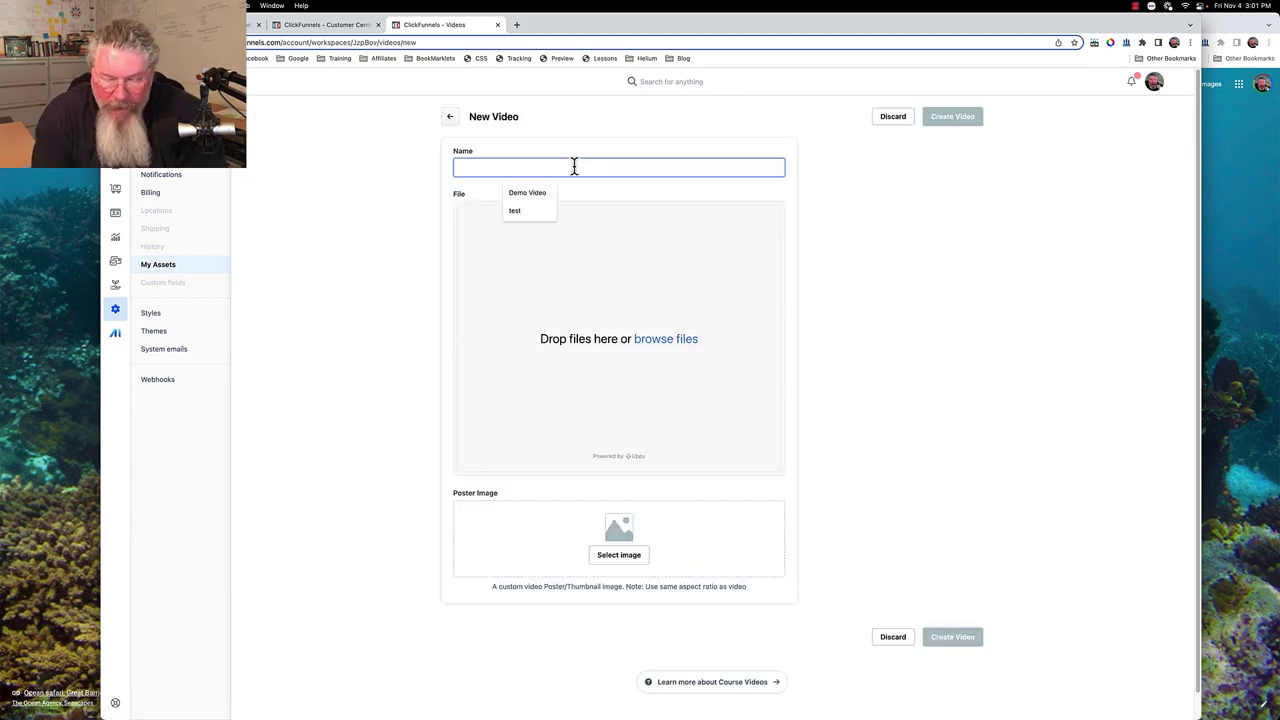
text(S)
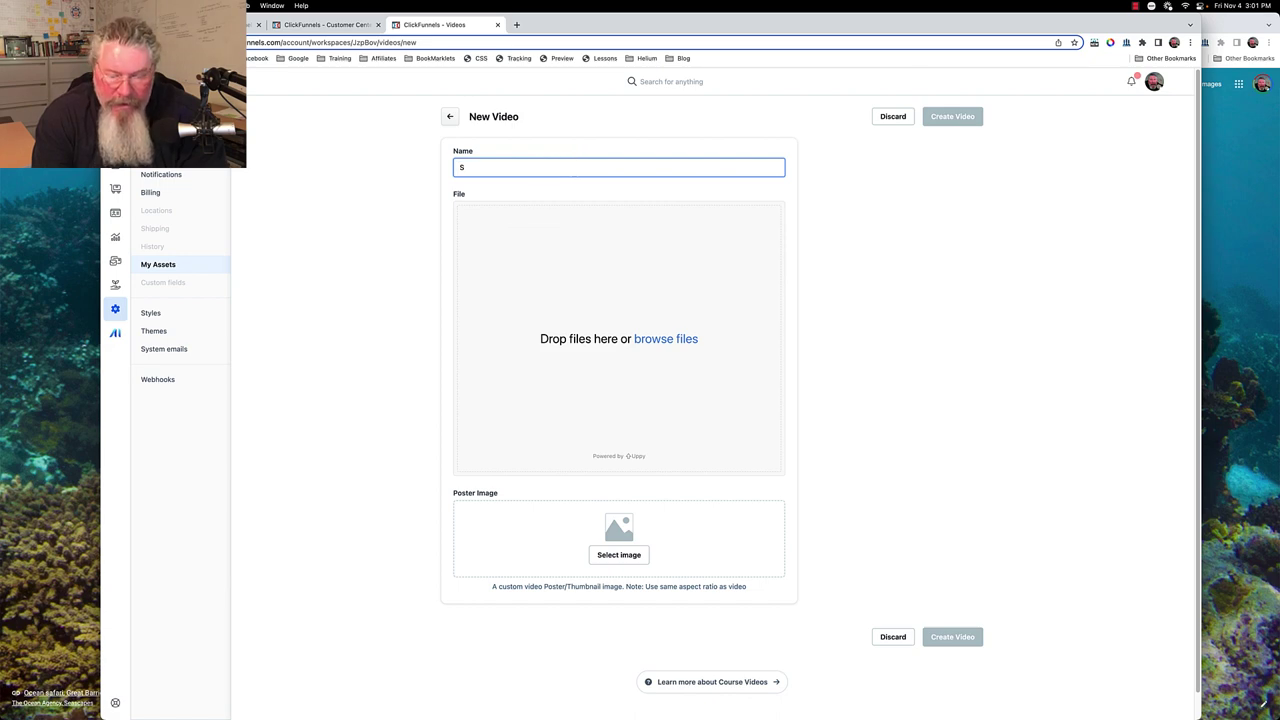
text(uccess Pa)
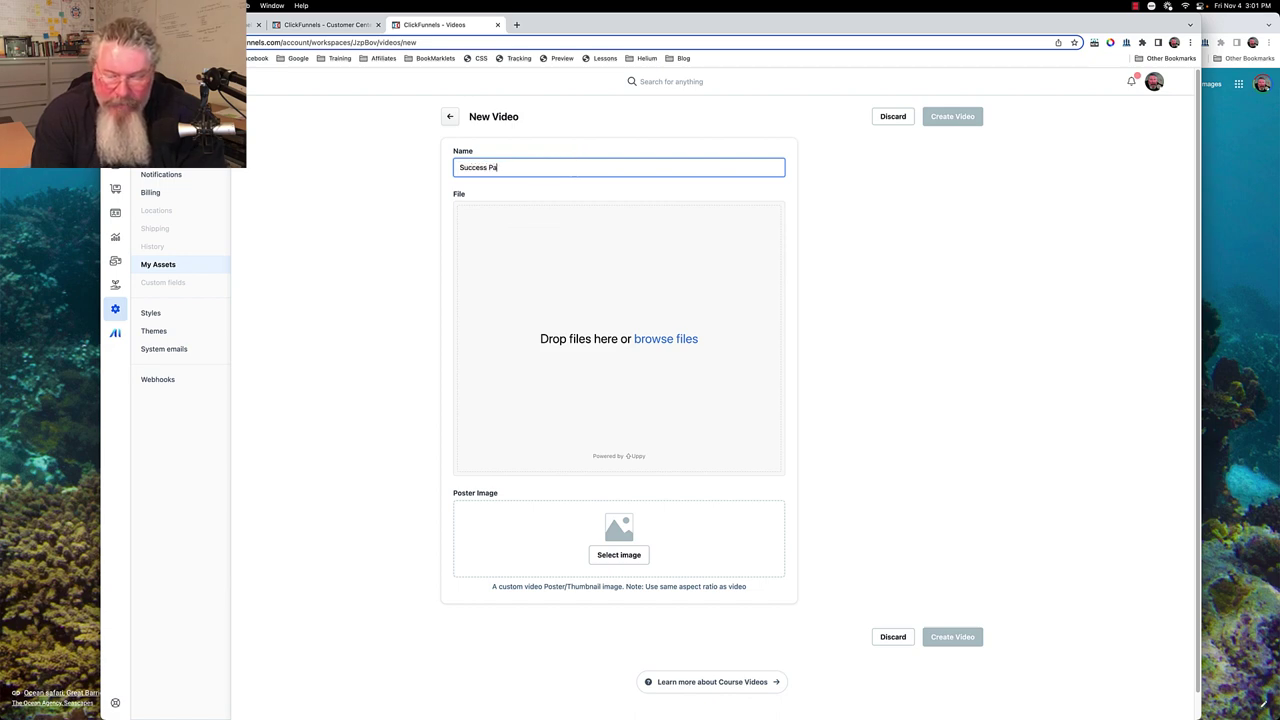
text(th Test V)
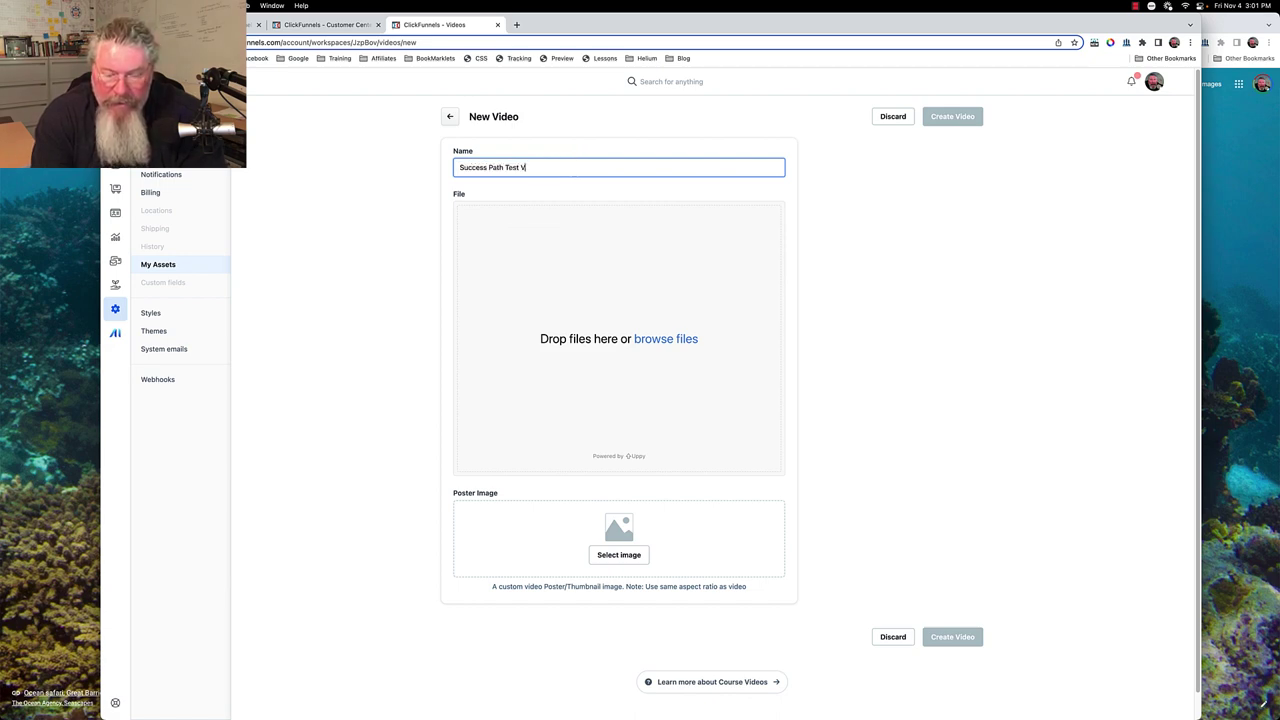
text(ideo)
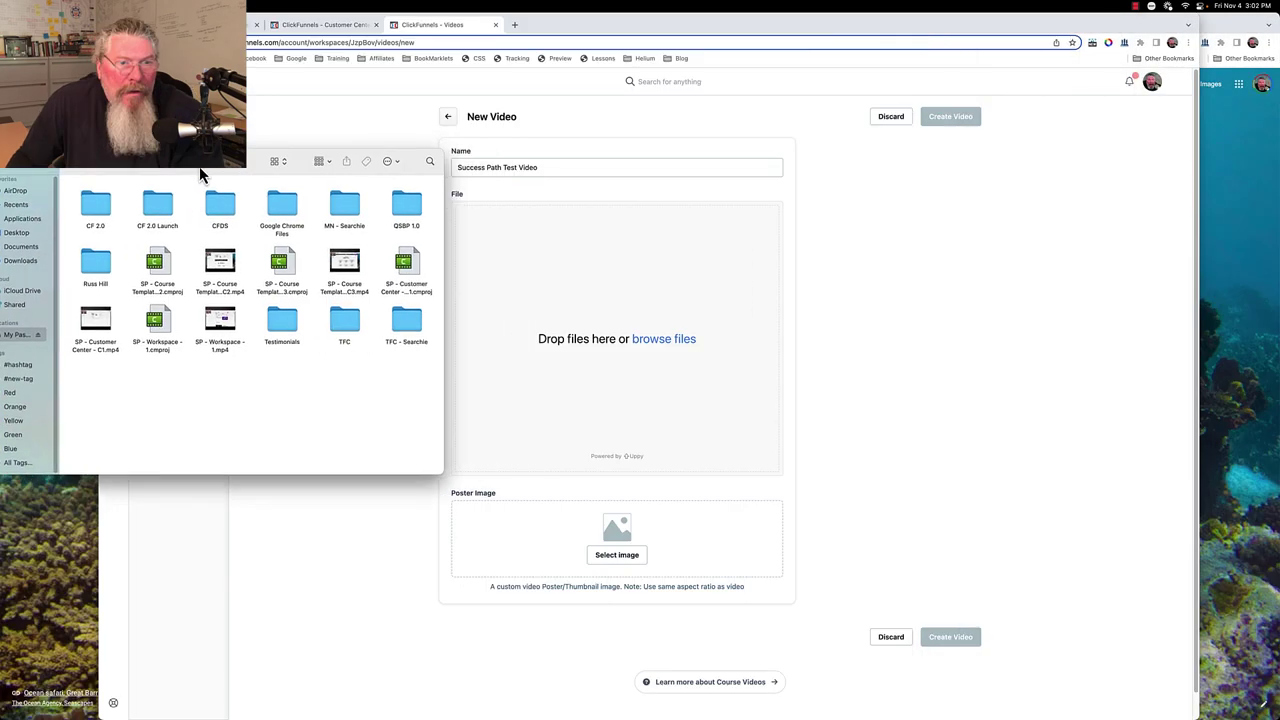
Upload the file "SP - Course Templates - C2.mp4" from the My Passport drive as the new video's file
drag(200, 171, 155, 182)
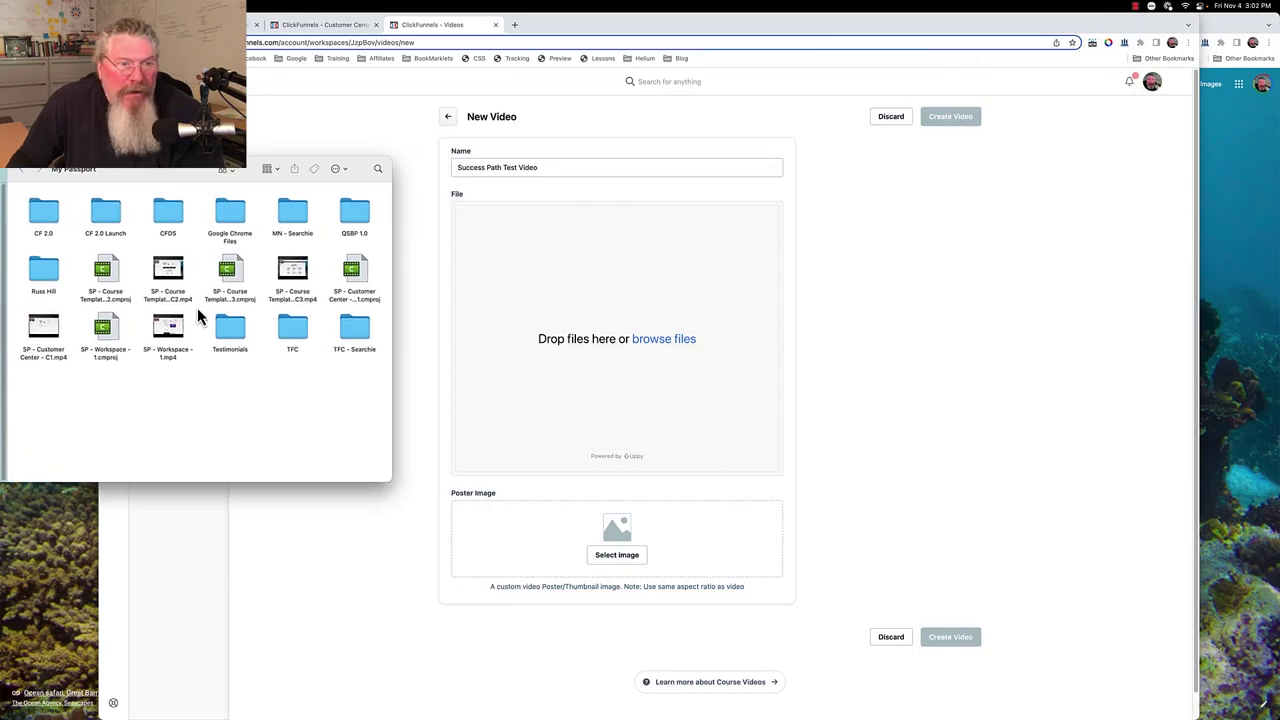
mouse_move(167, 281)
drag(167, 281, 651, 326)
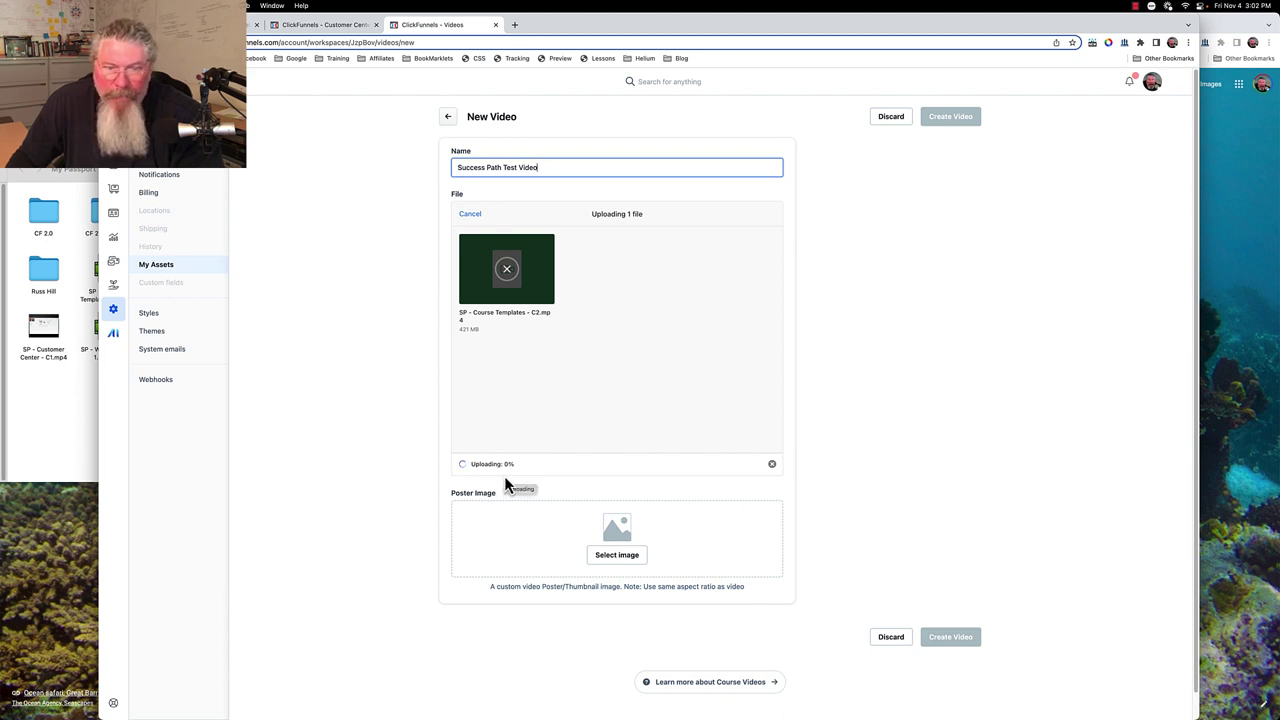
Set the chalkboard "COURSES" picture as the video's poster image and create the video once the upload completes
click(612, 556)
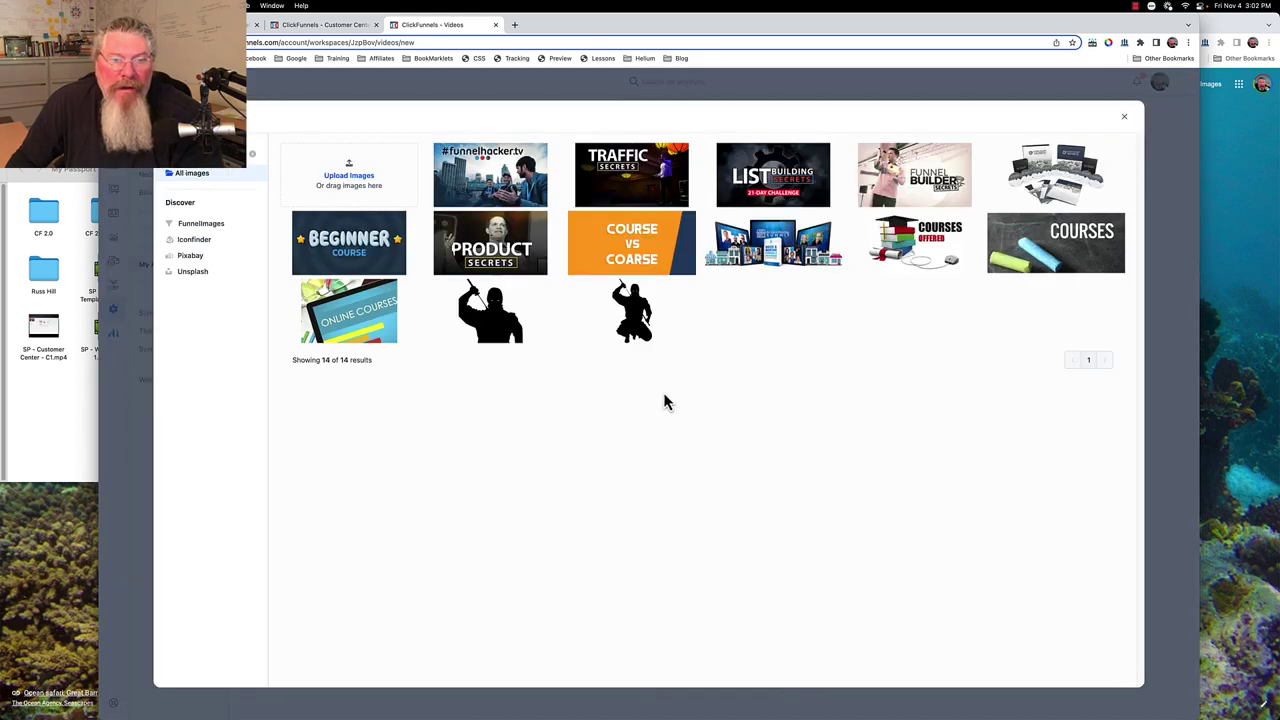
click(1033, 252)
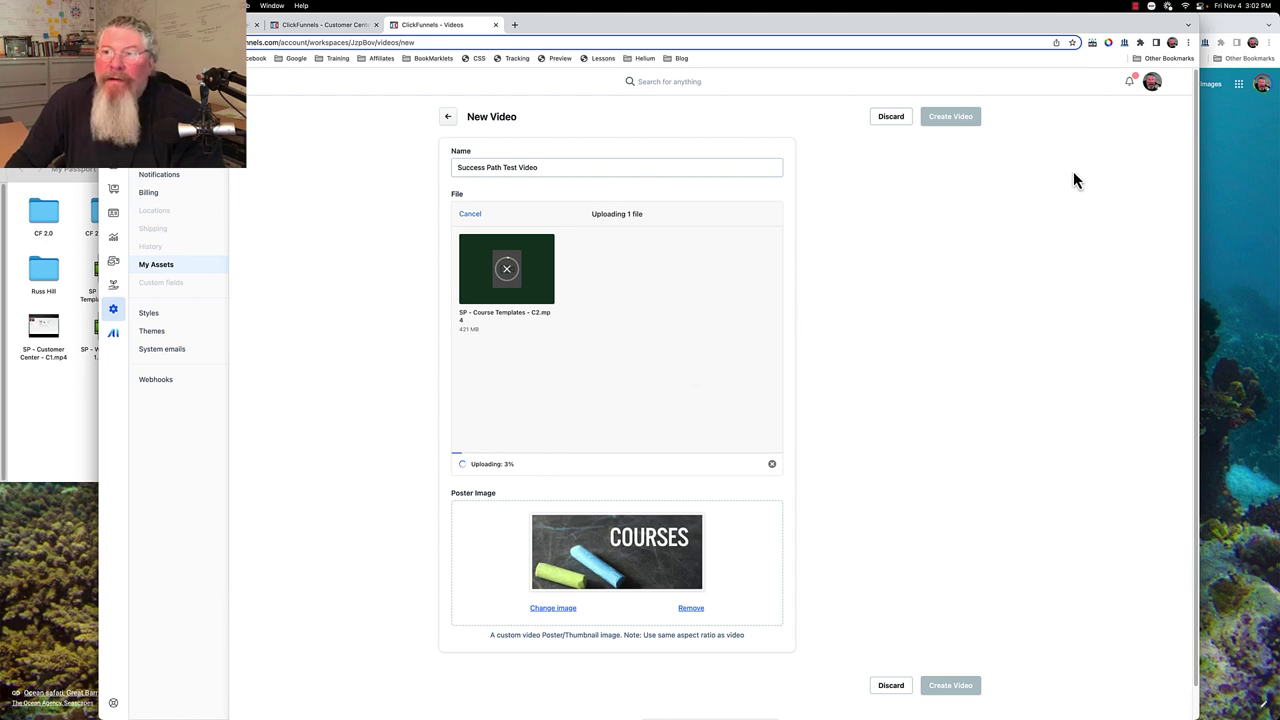
click(1135, 6)
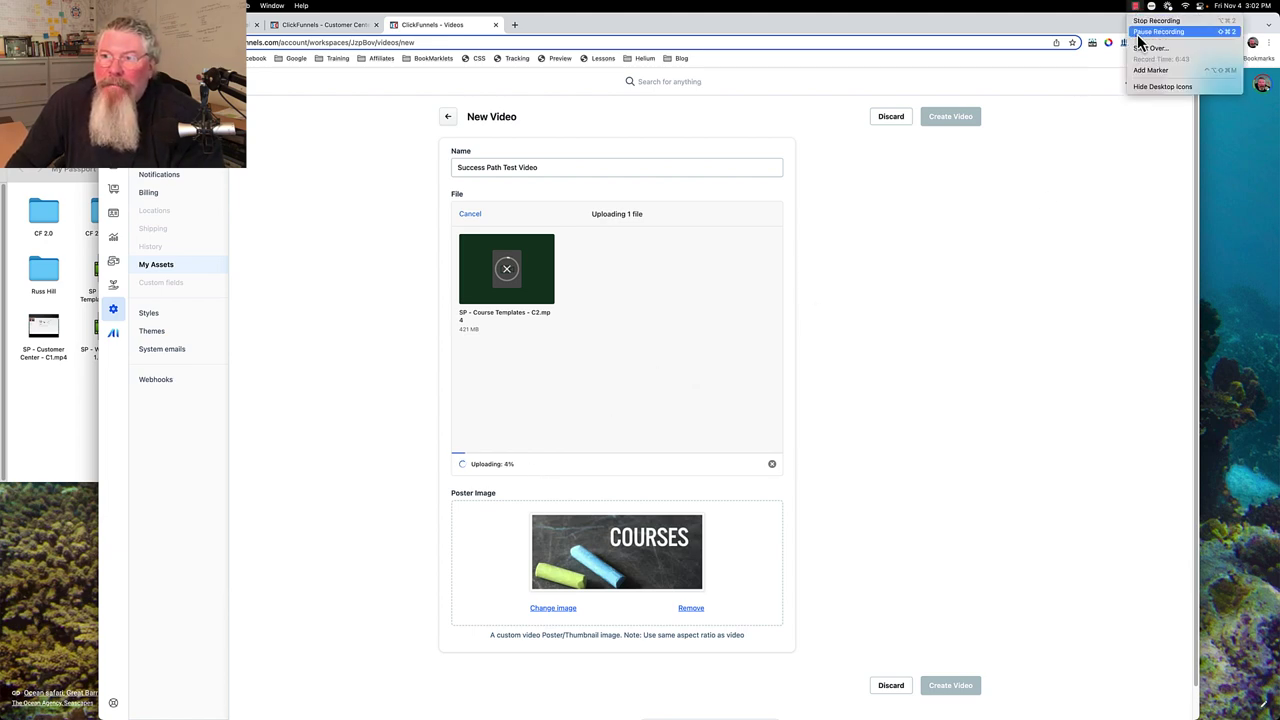
click(1138, 33)
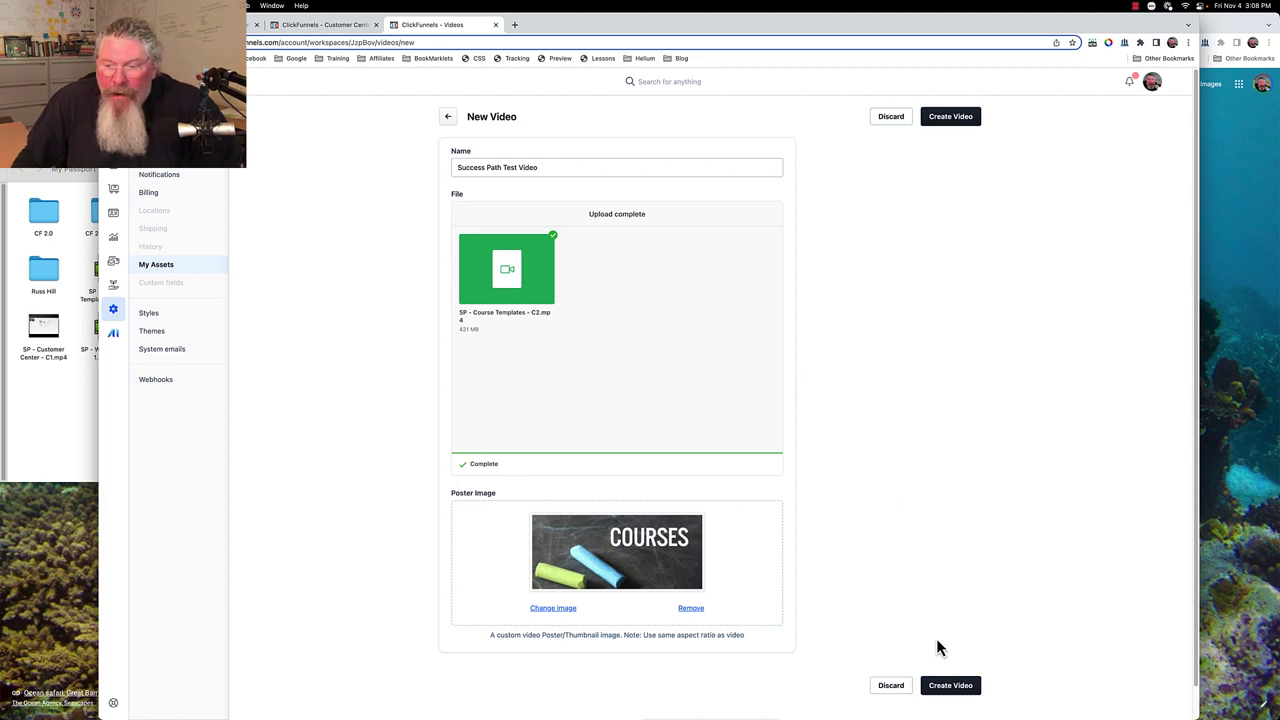
click(950, 686)
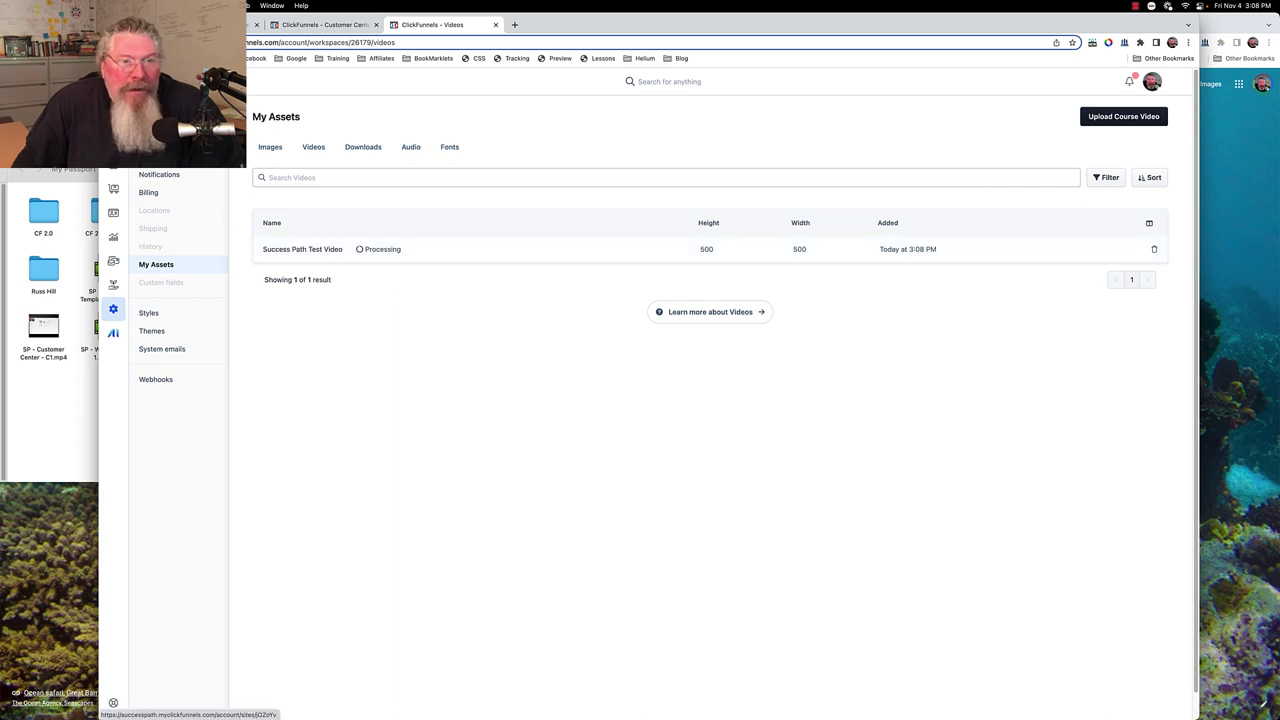
Open the settings of Lesson 1-1 in Module 1 of the Success Path Course
click(113, 703)
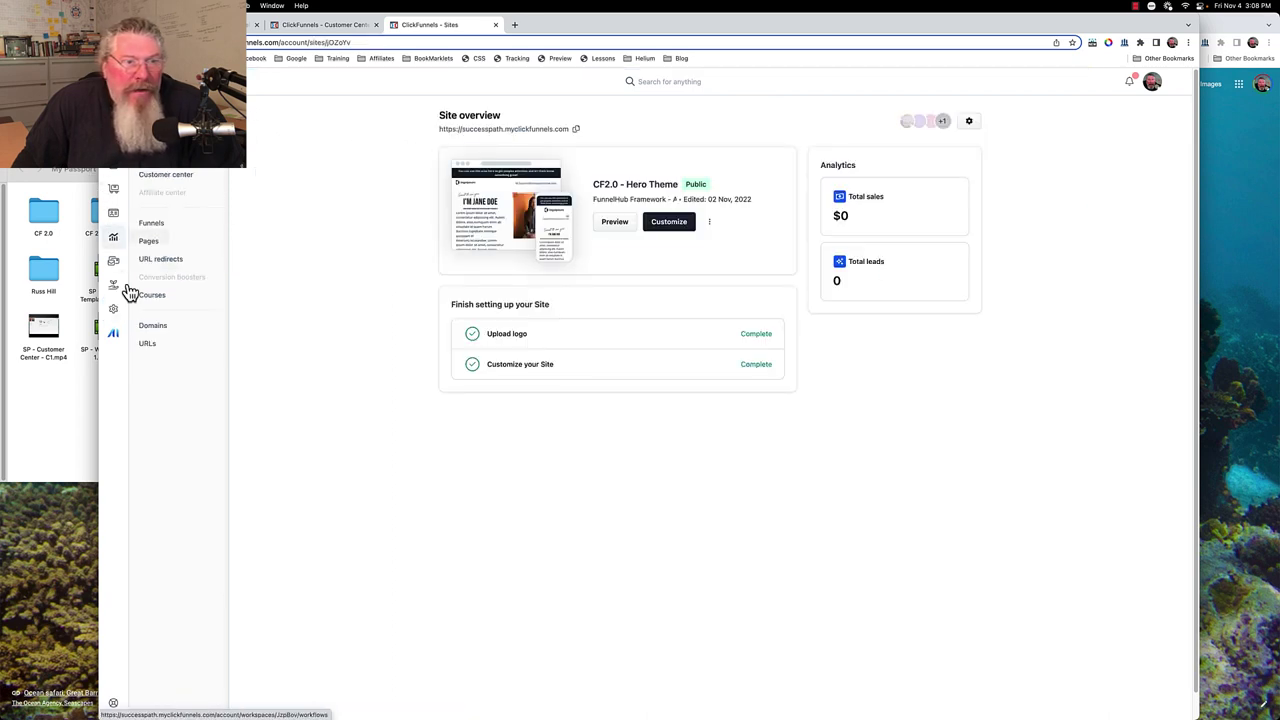
click(148, 305)
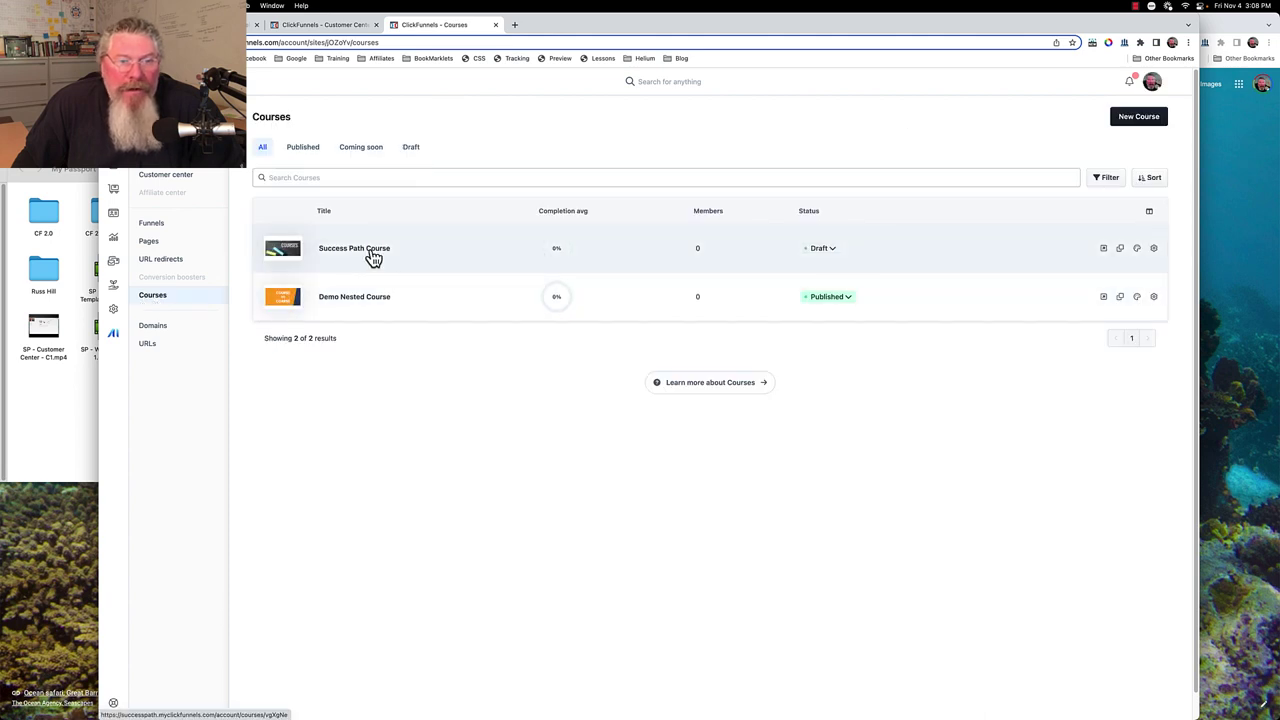
click(372, 258)
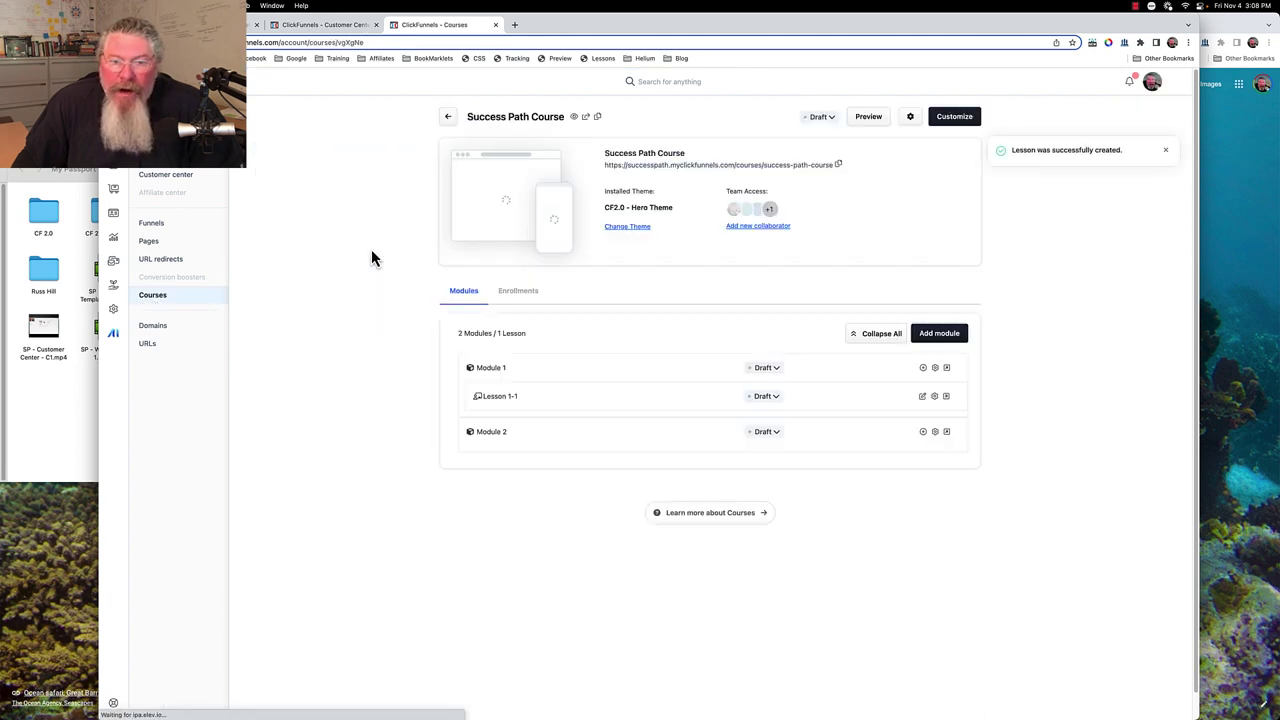
click(935, 397)
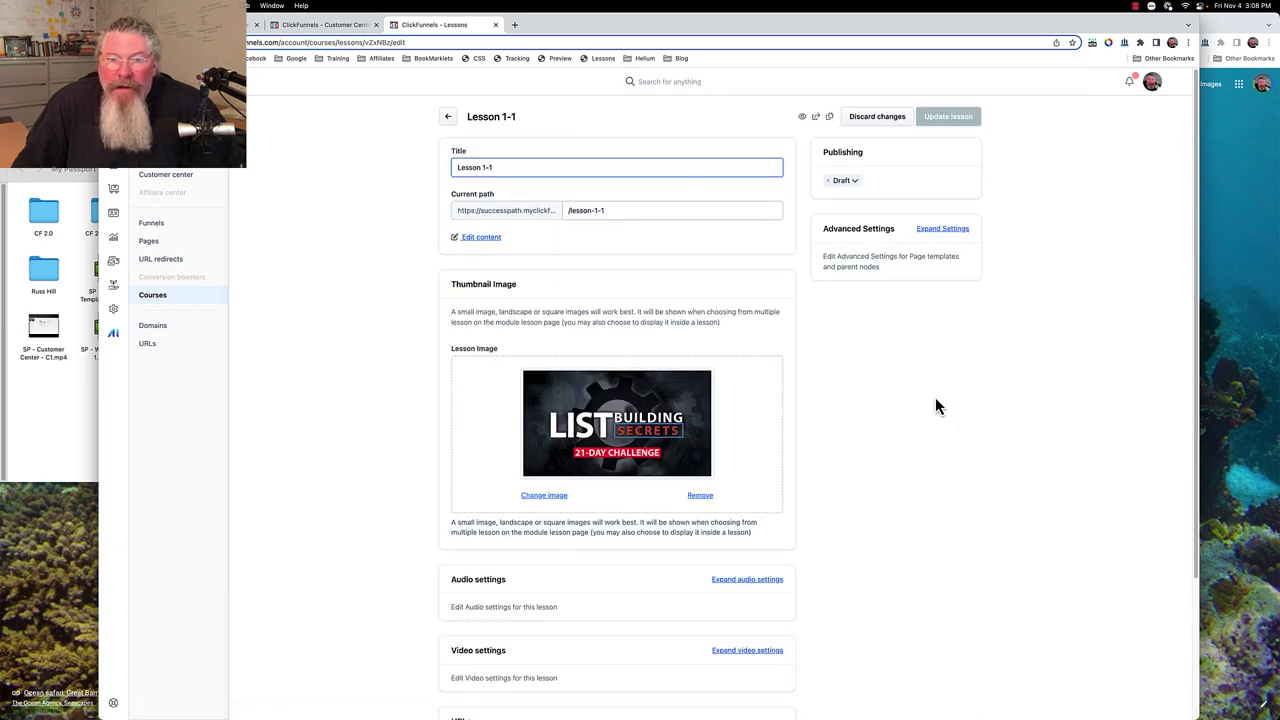
Set the uploaded Success Path Test Video as the video of Lesson 1-1 and update the lesson
scroll(874, 410, down, 3)
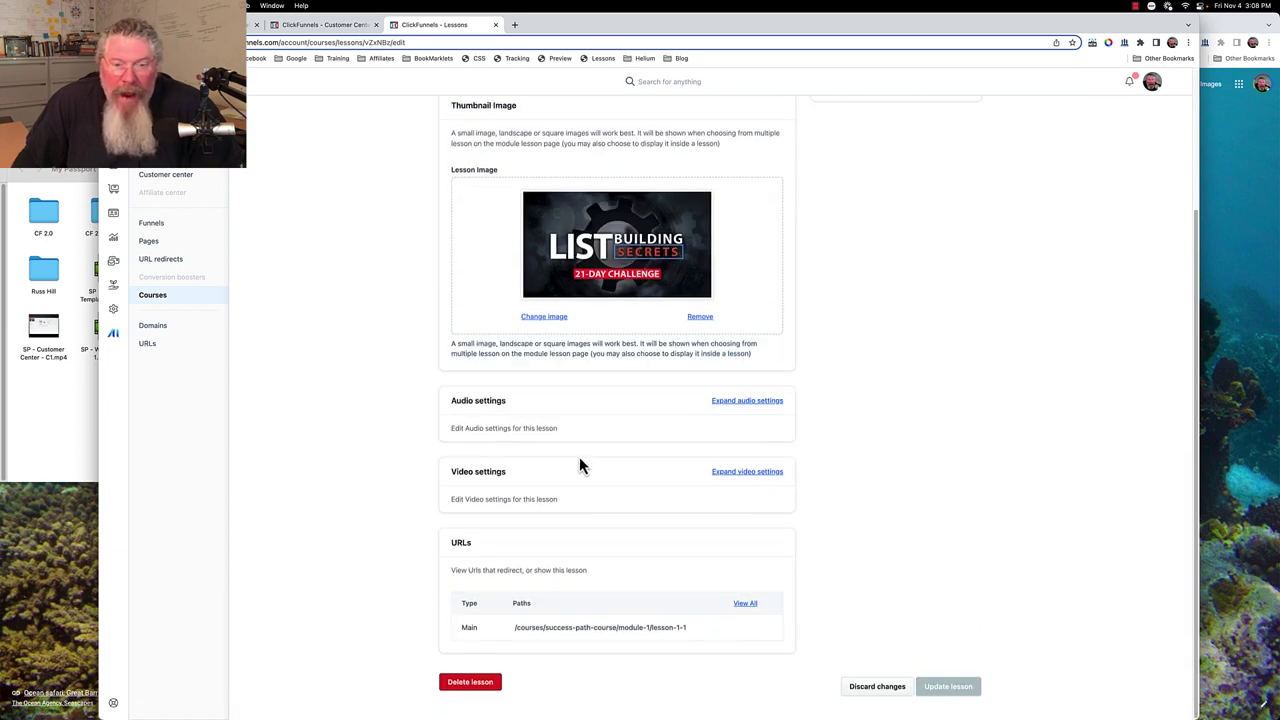
click(752, 473)
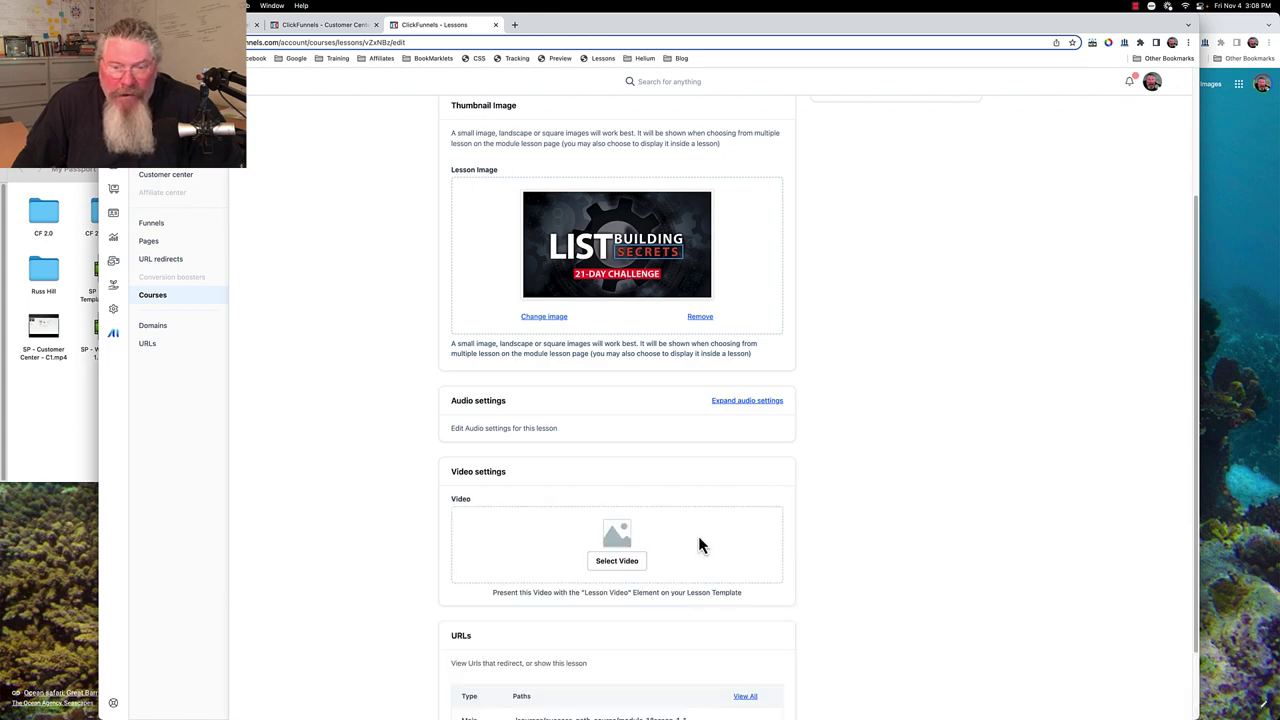
click(618, 561)
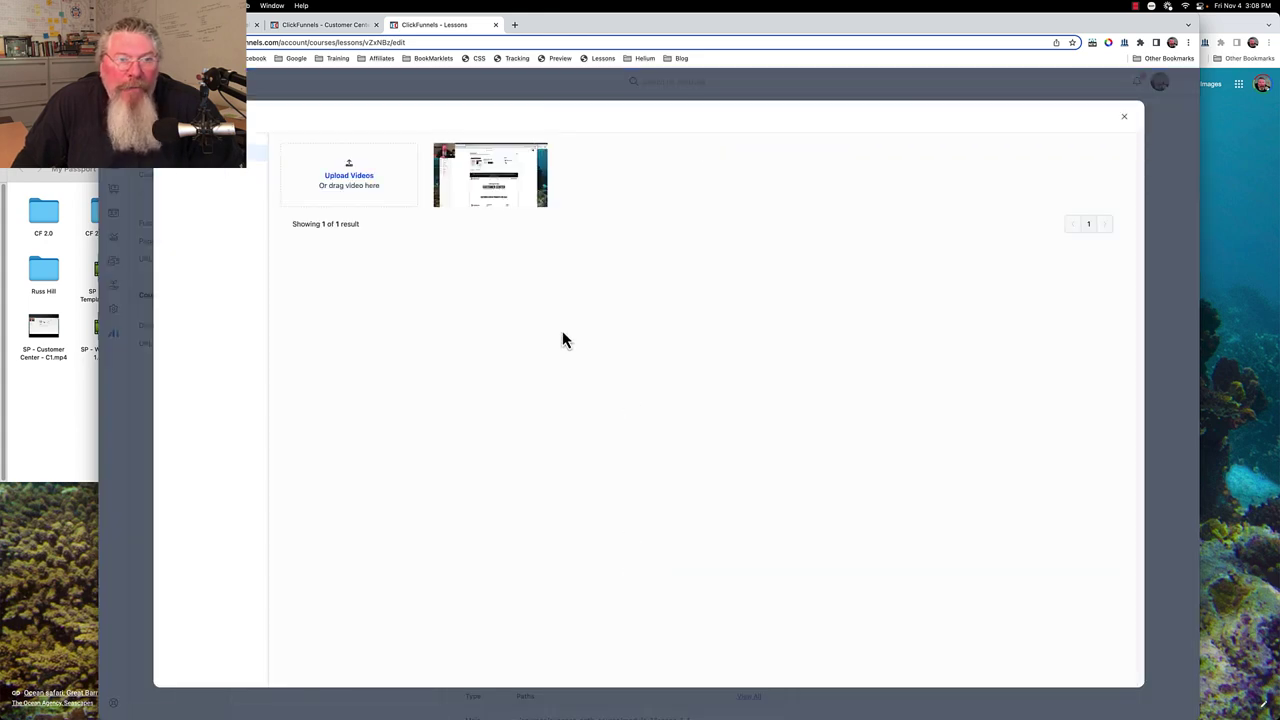
click(491, 175)
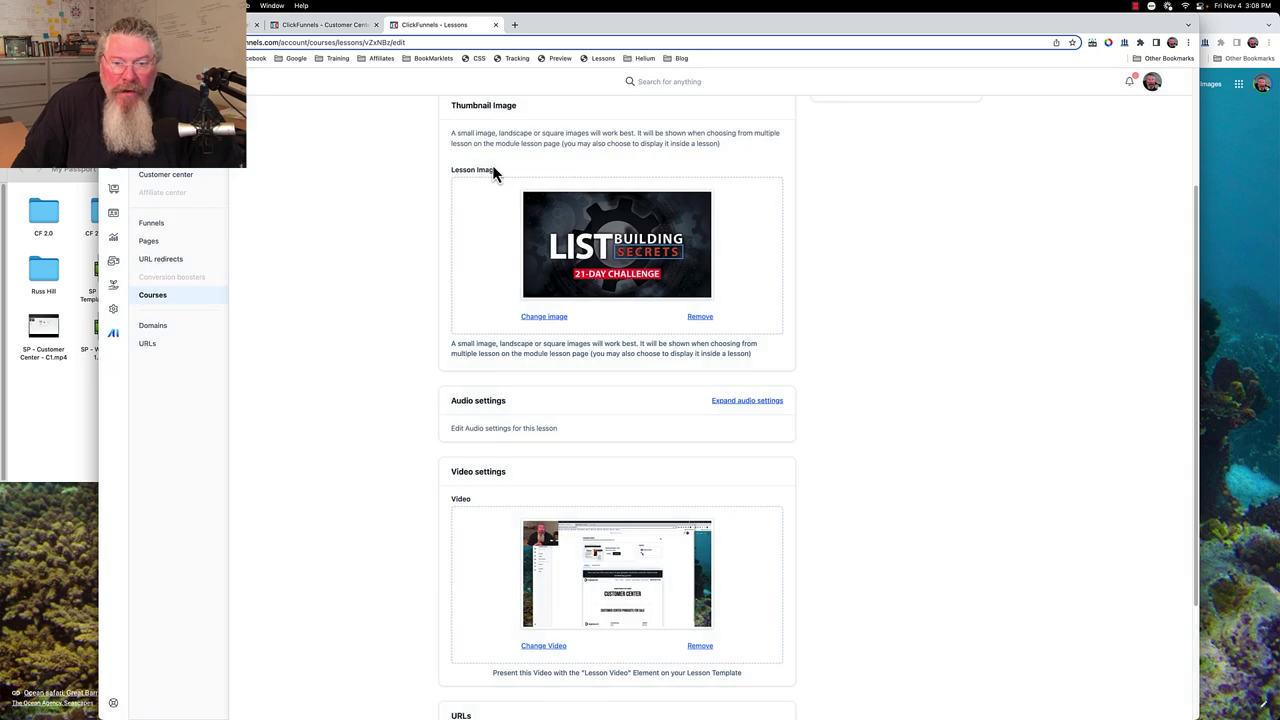
scroll(668, 487, down, 1)
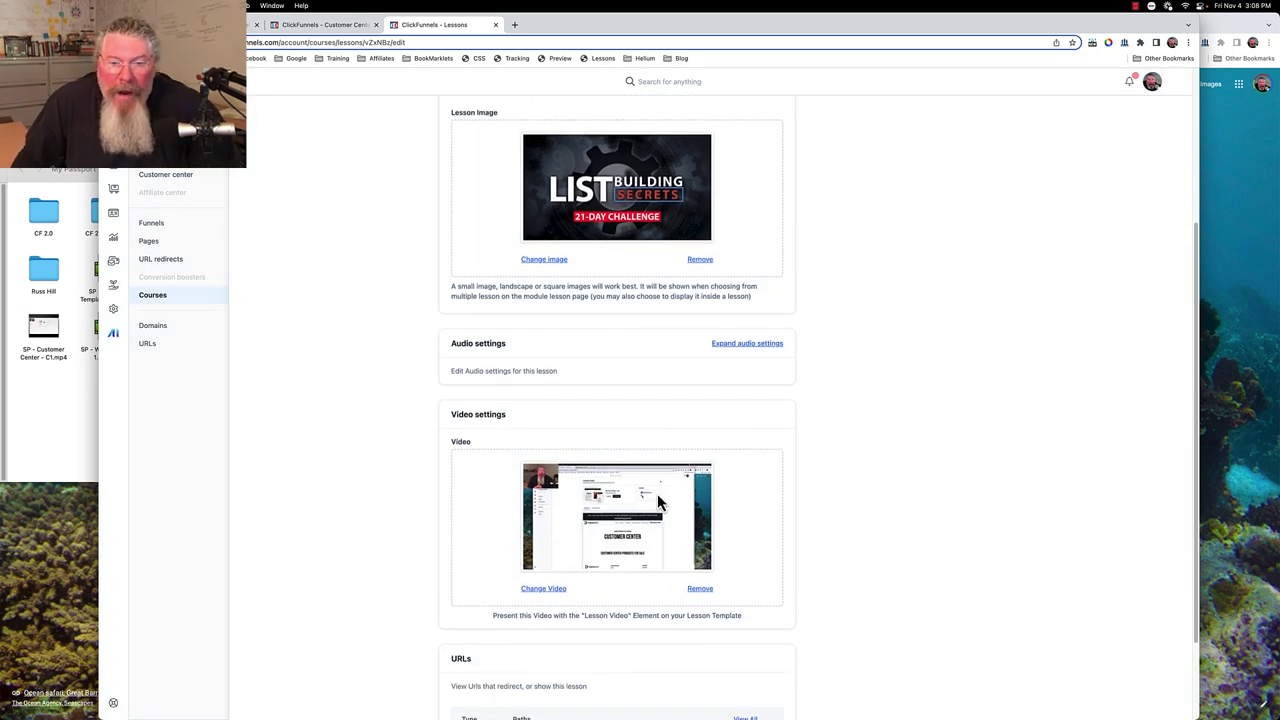
scroll(657, 502, down, 2)
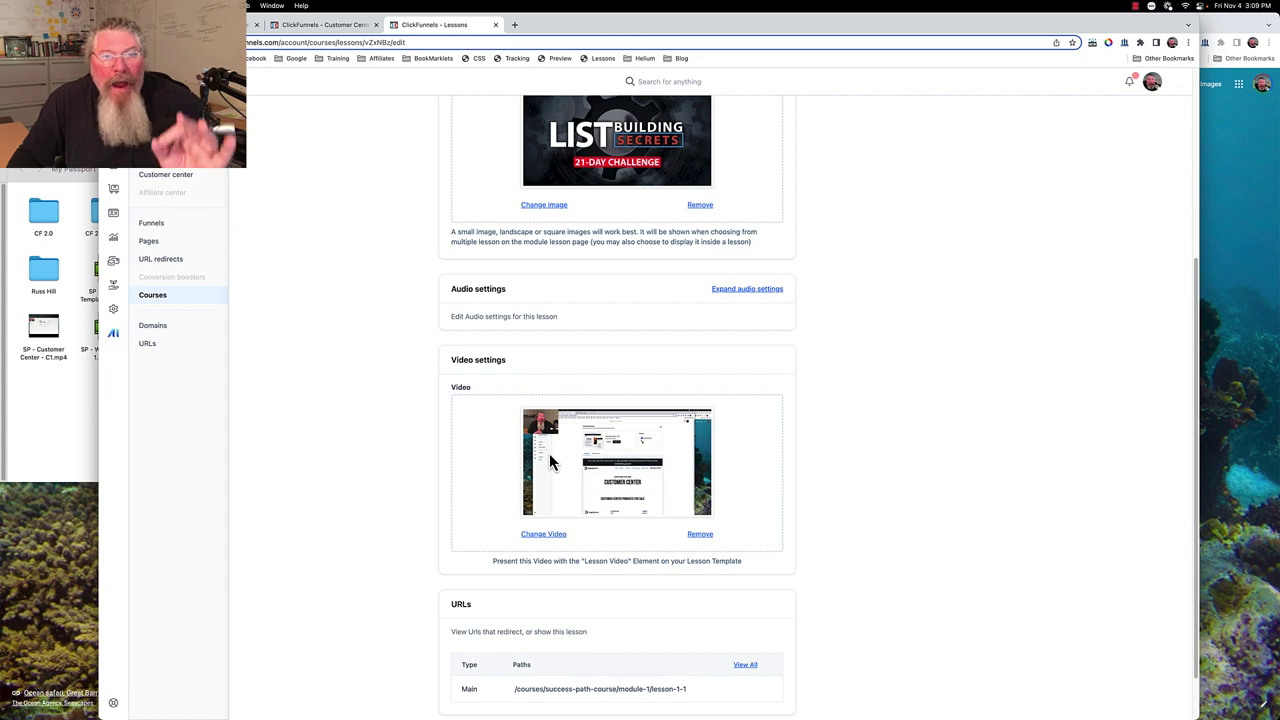
scroll(554, 469, down, 1)
scroll(554, 469, down, 2)
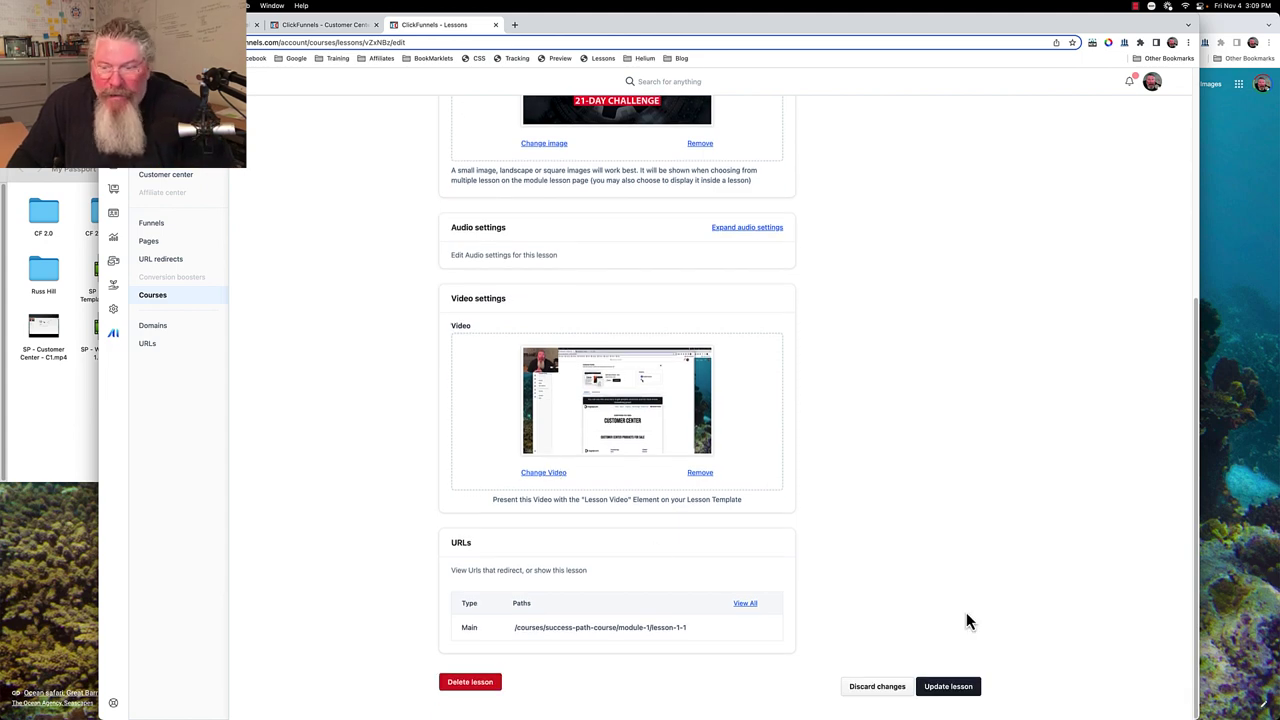
click(946, 690)
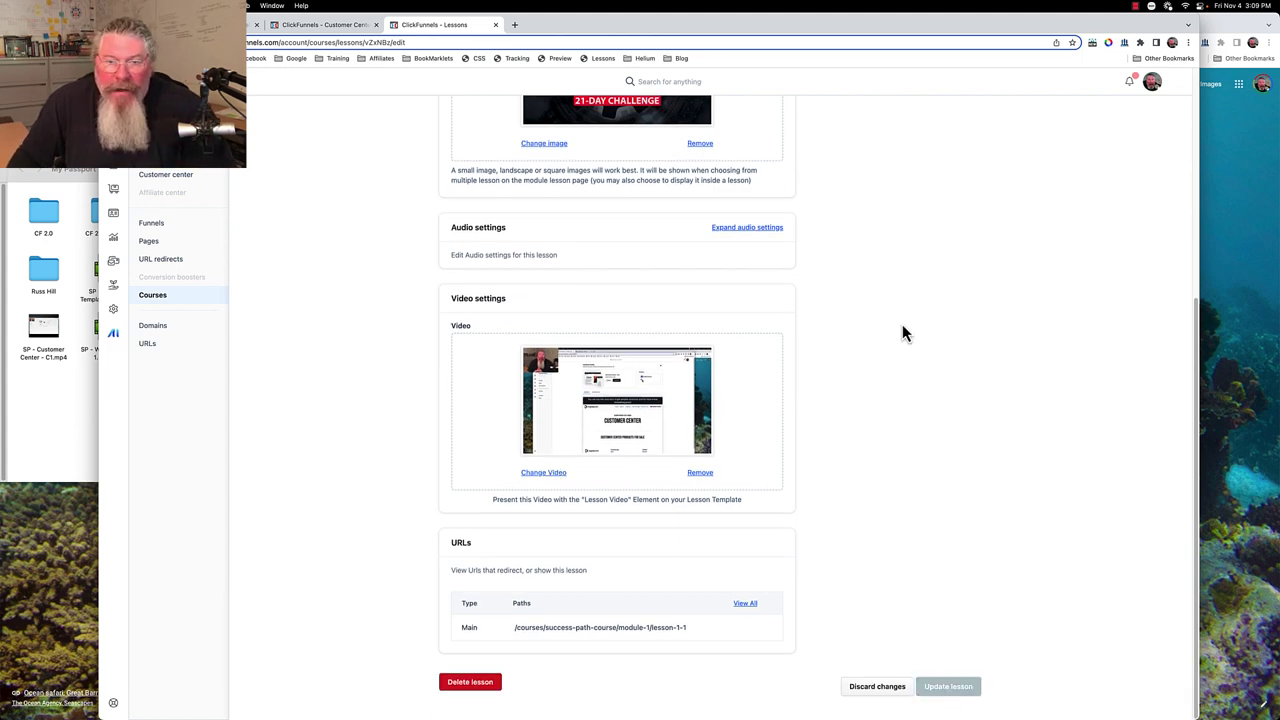